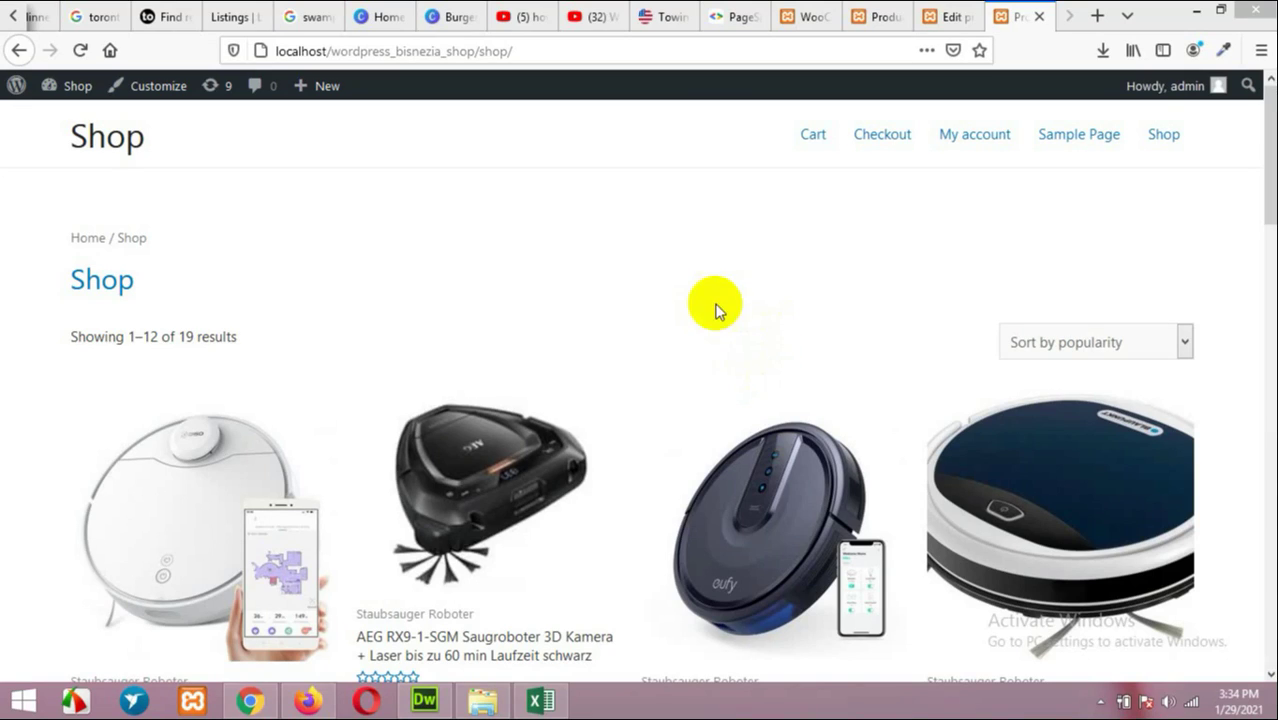
# Add the AEG and Anker robot vacuums to the cart and view the cart.
pyautogui.scroll(-3, 631, 319)
pyautogui.scroll(-1, 631, 319)
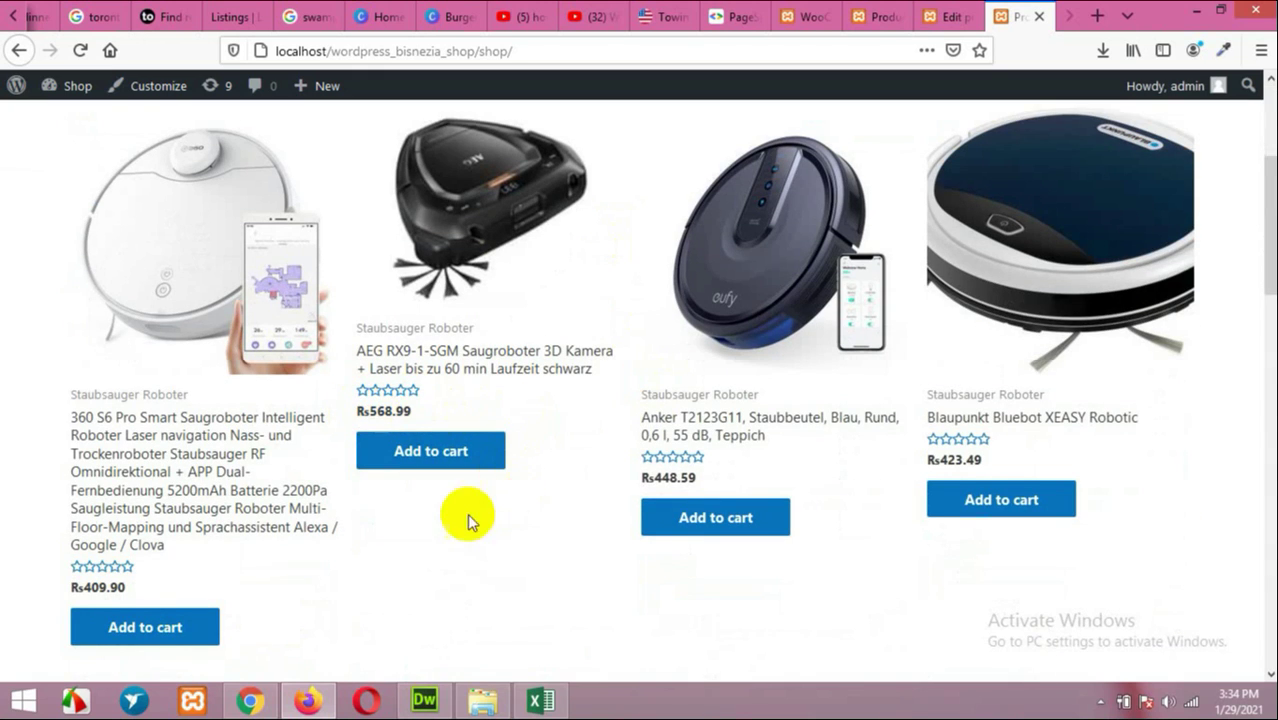
pyautogui.click(407, 455)
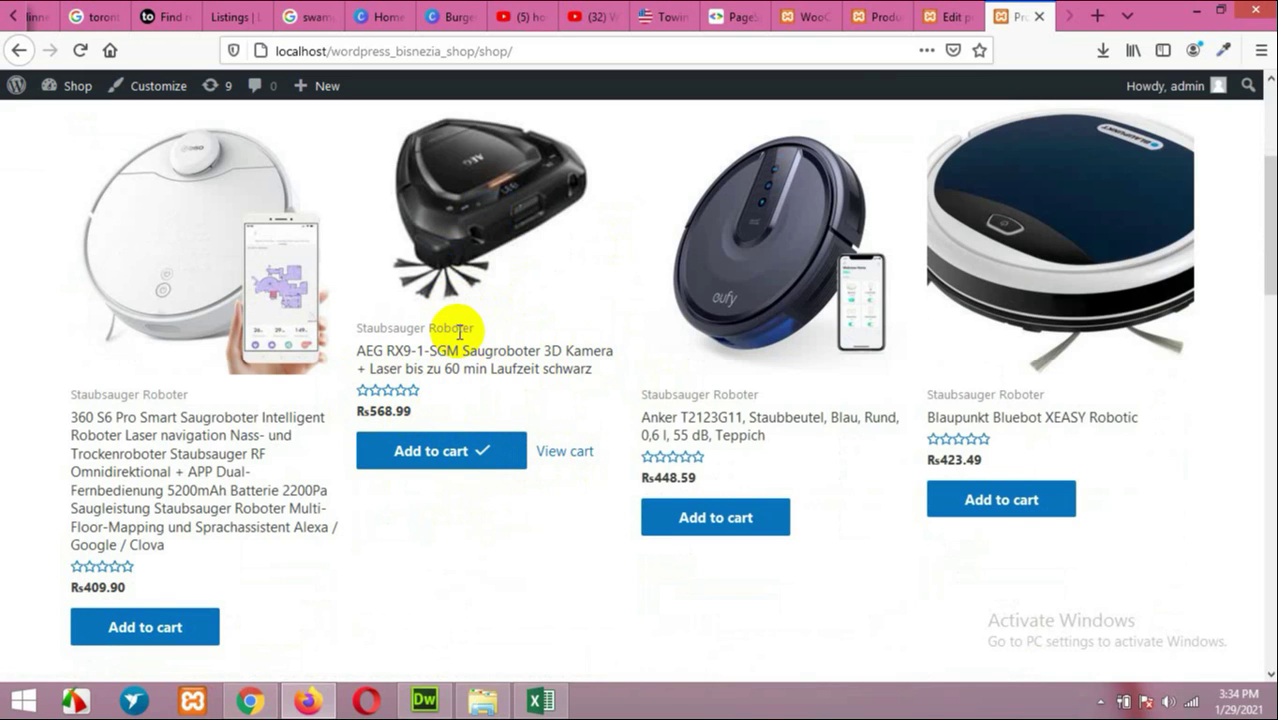
pyautogui.click(671, 526)
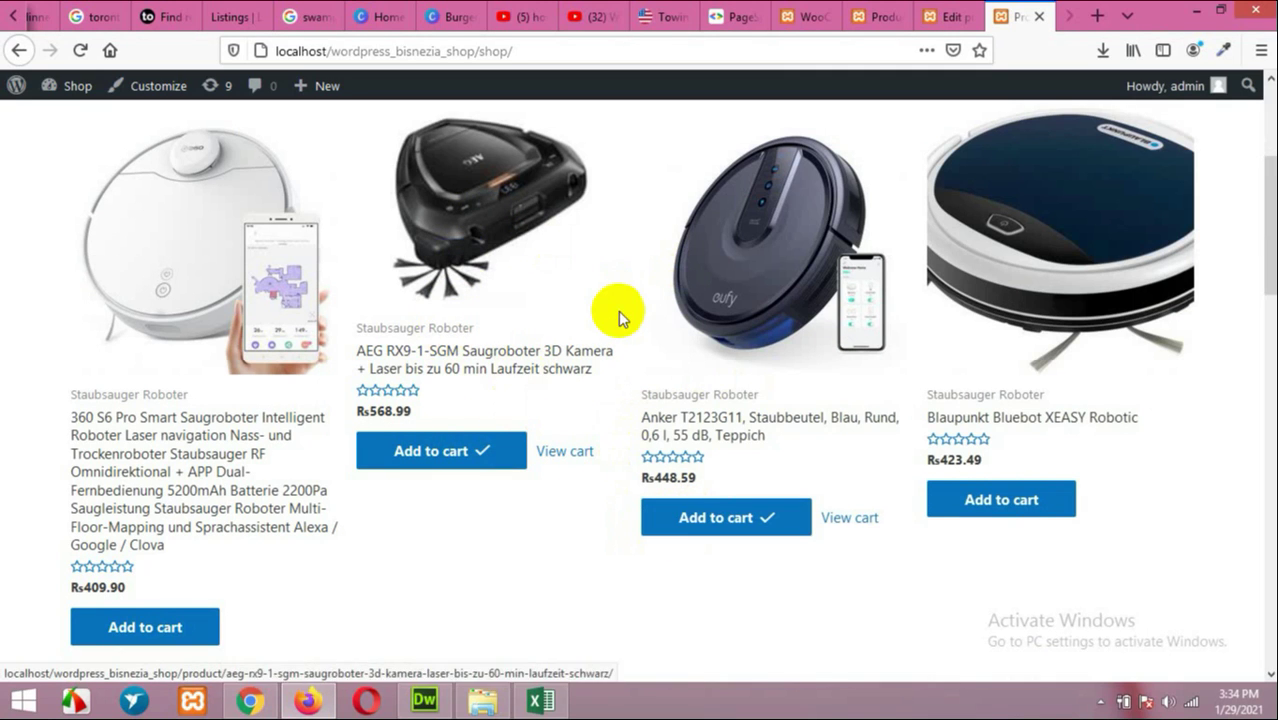
pyautogui.scroll(2, 673, 376)
pyautogui.click(566, 549)
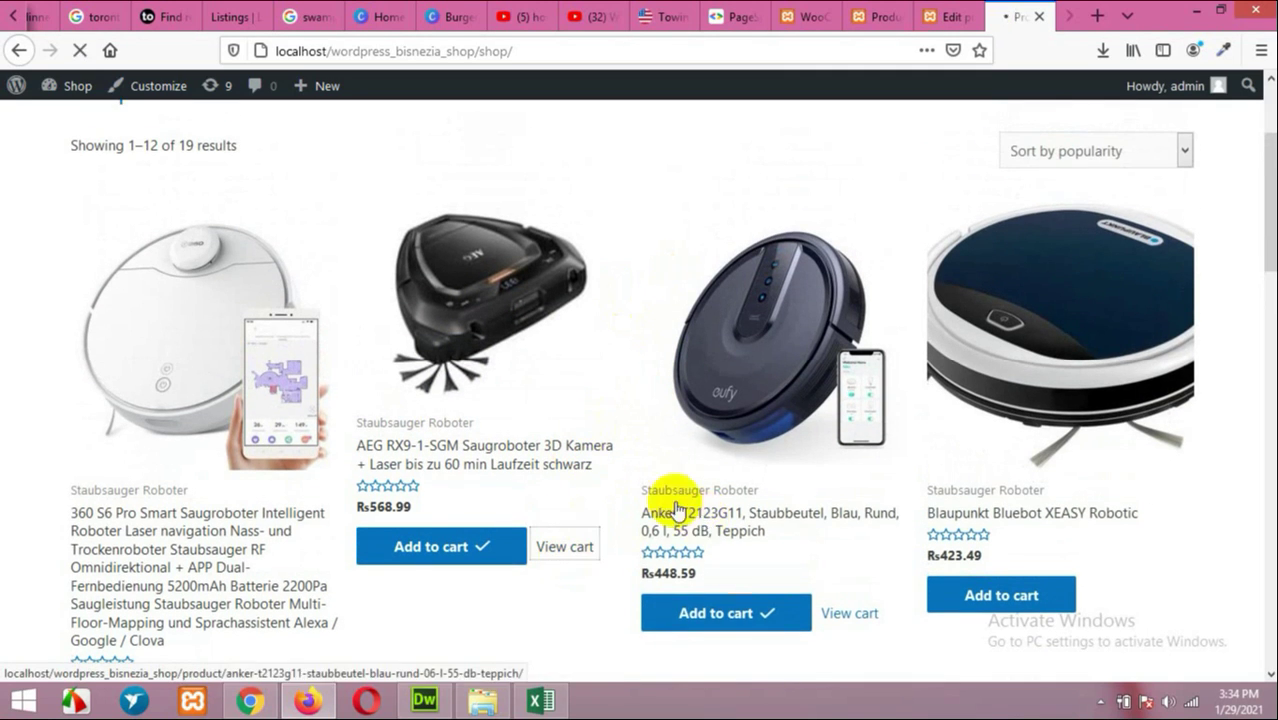
# Raise the AEG robot's quantity to 5 and update the cart.
pyautogui.scroll(-3, 864, 517)
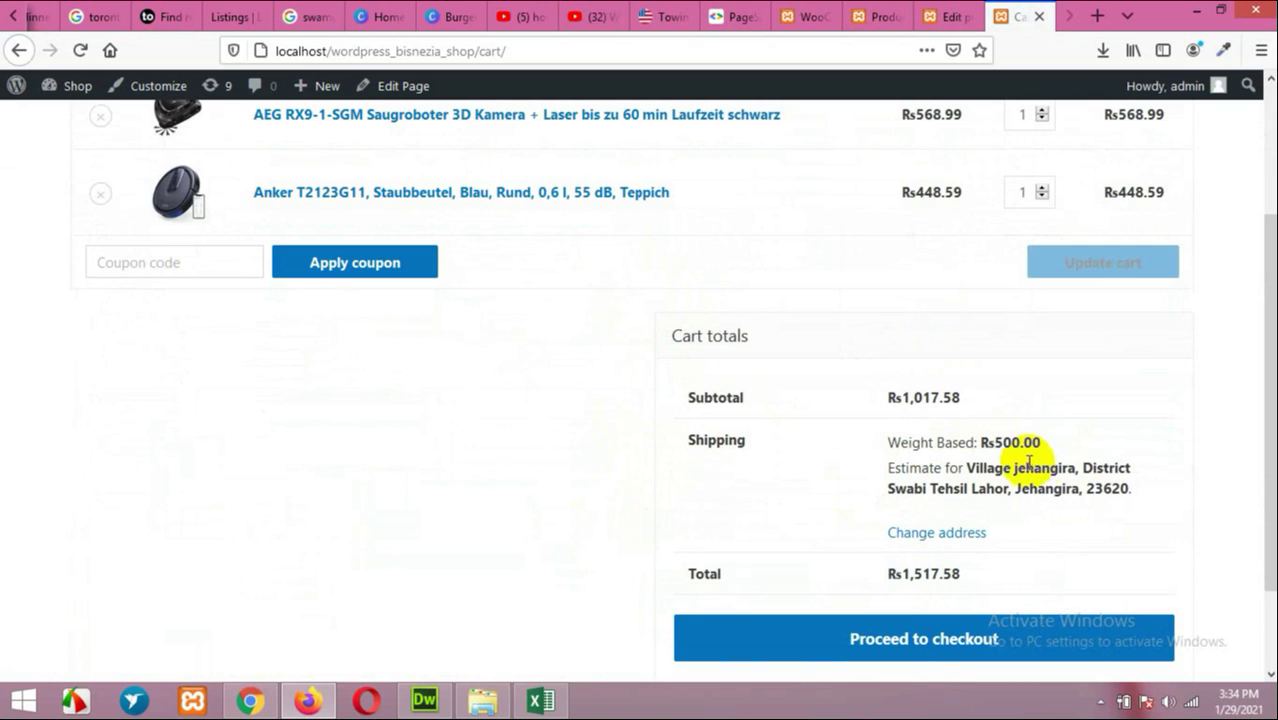
pyautogui.scroll(3, 1007, 442)
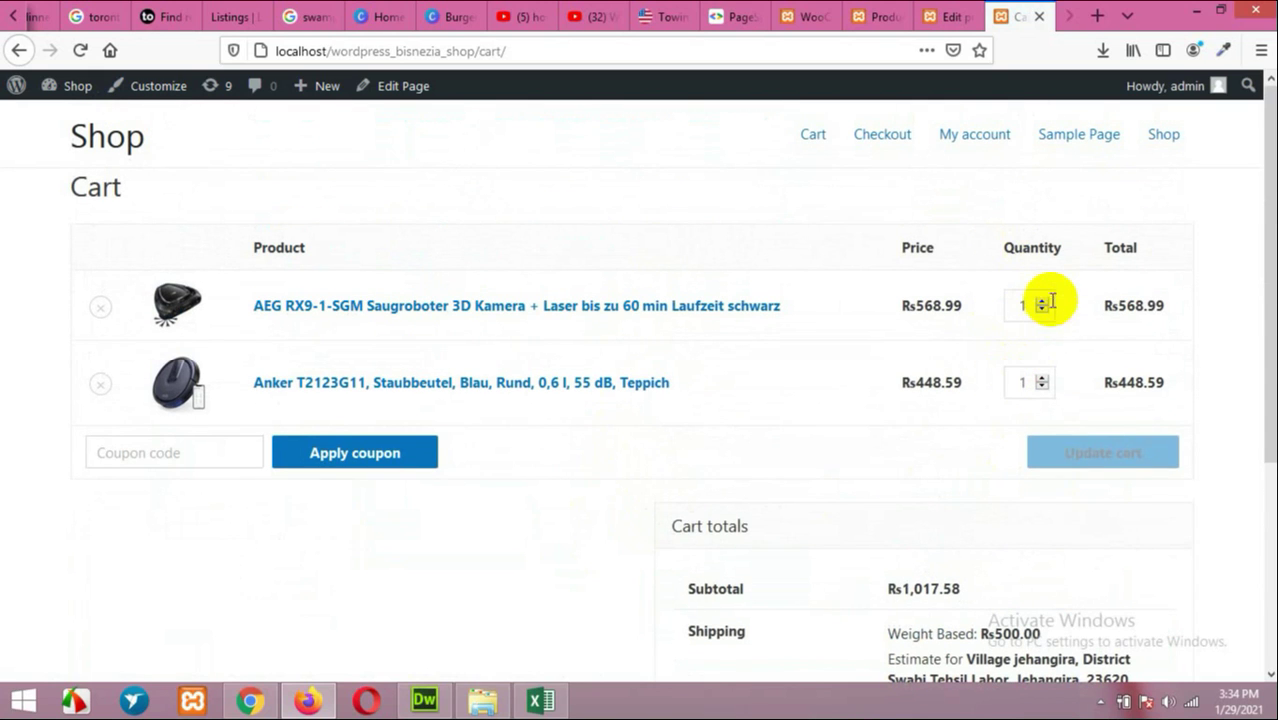
pyautogui.click(1043, 302)
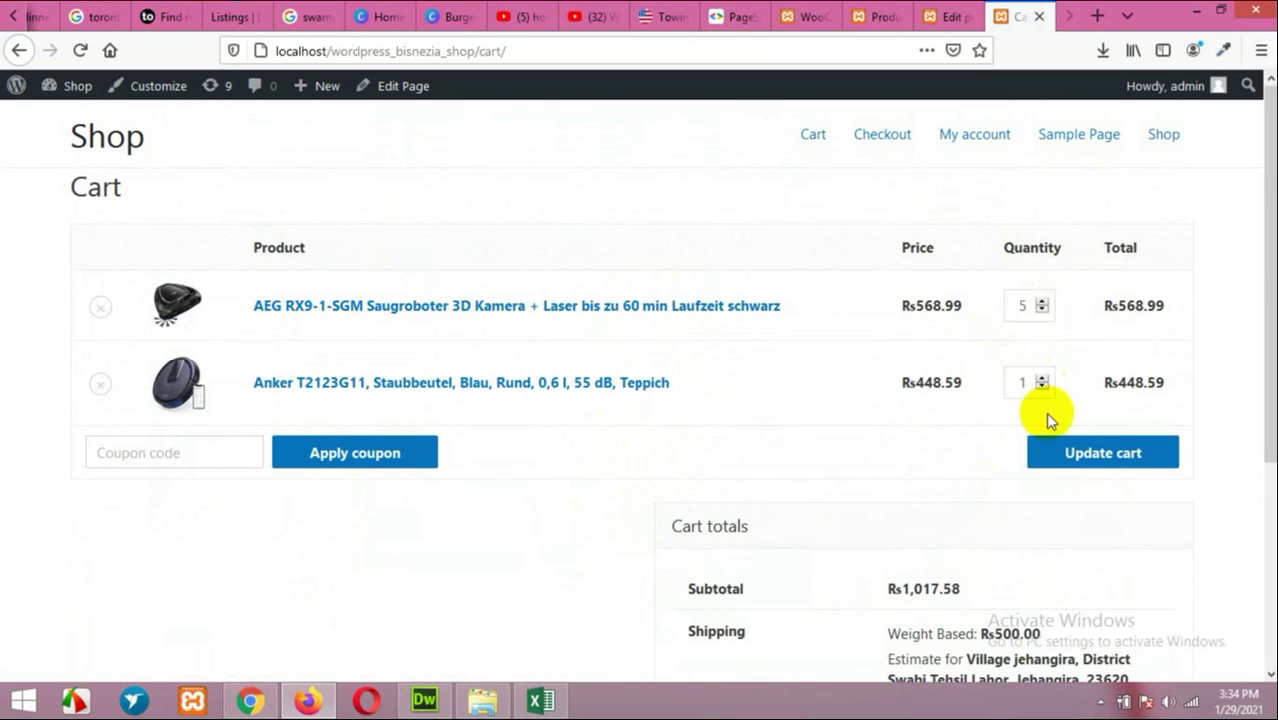
pyautogui.click(1082, 463)
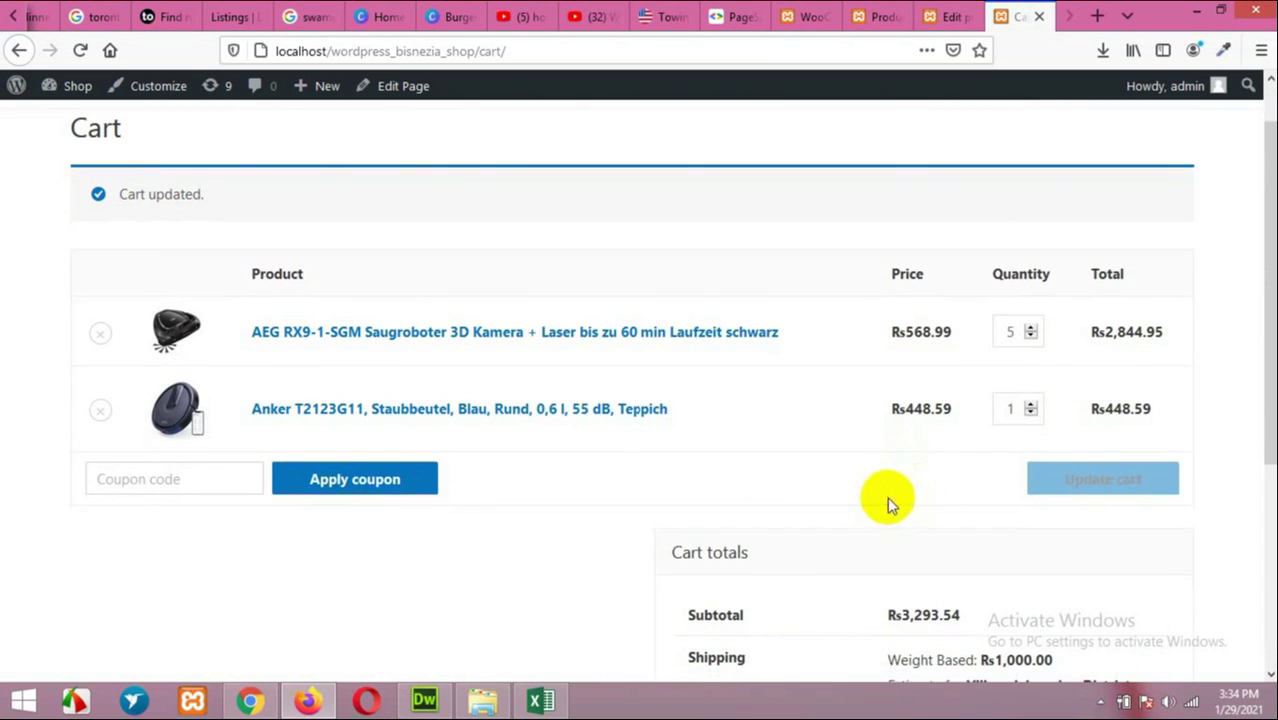
# Estimate shipping to the United States (US), giving Rs2,500.00 Weight Based US shipping.
pyautogui.scroll(-3, 888, 505)
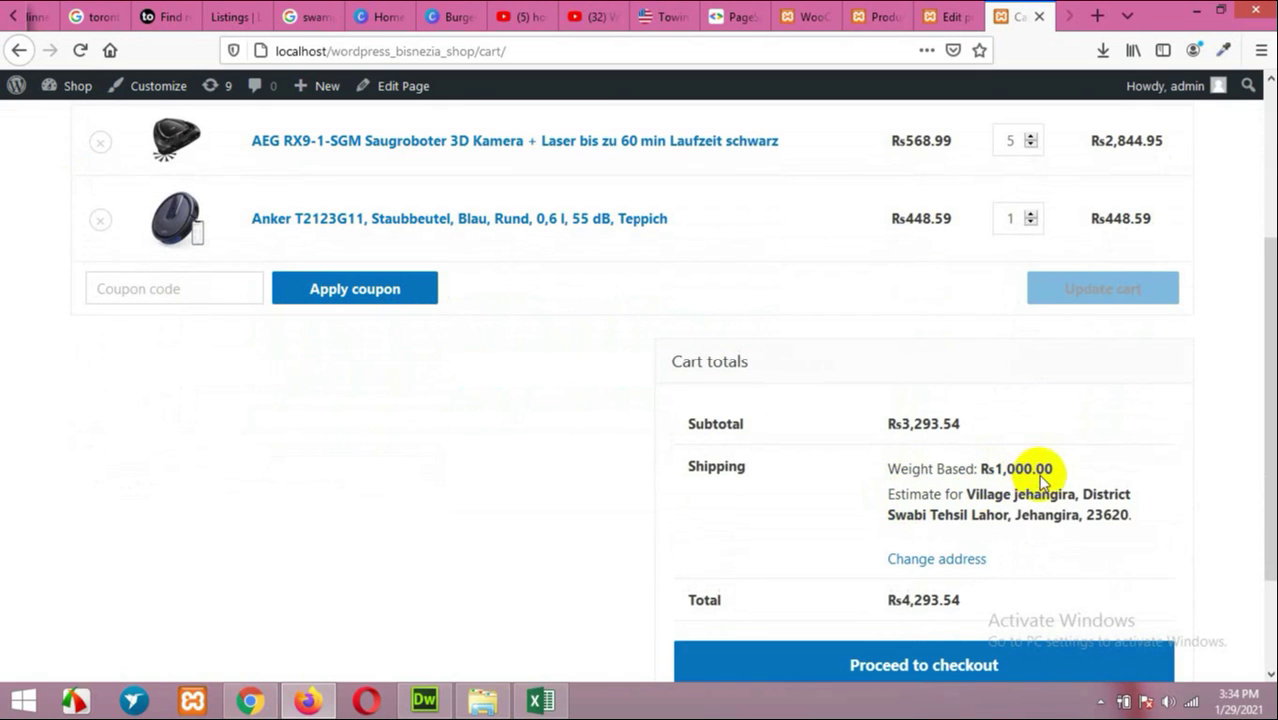
pyautogui.scroll(2, 830, 420)
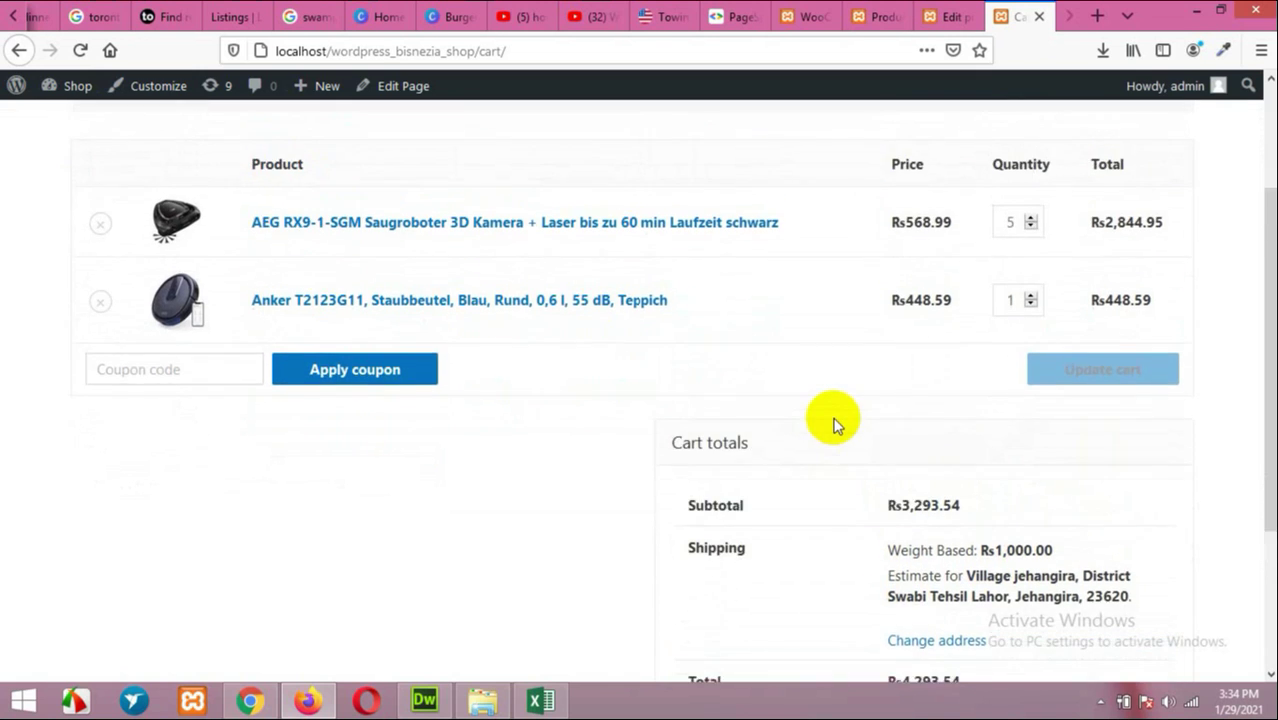
pyautogui.scroll(-3, 835, 425)
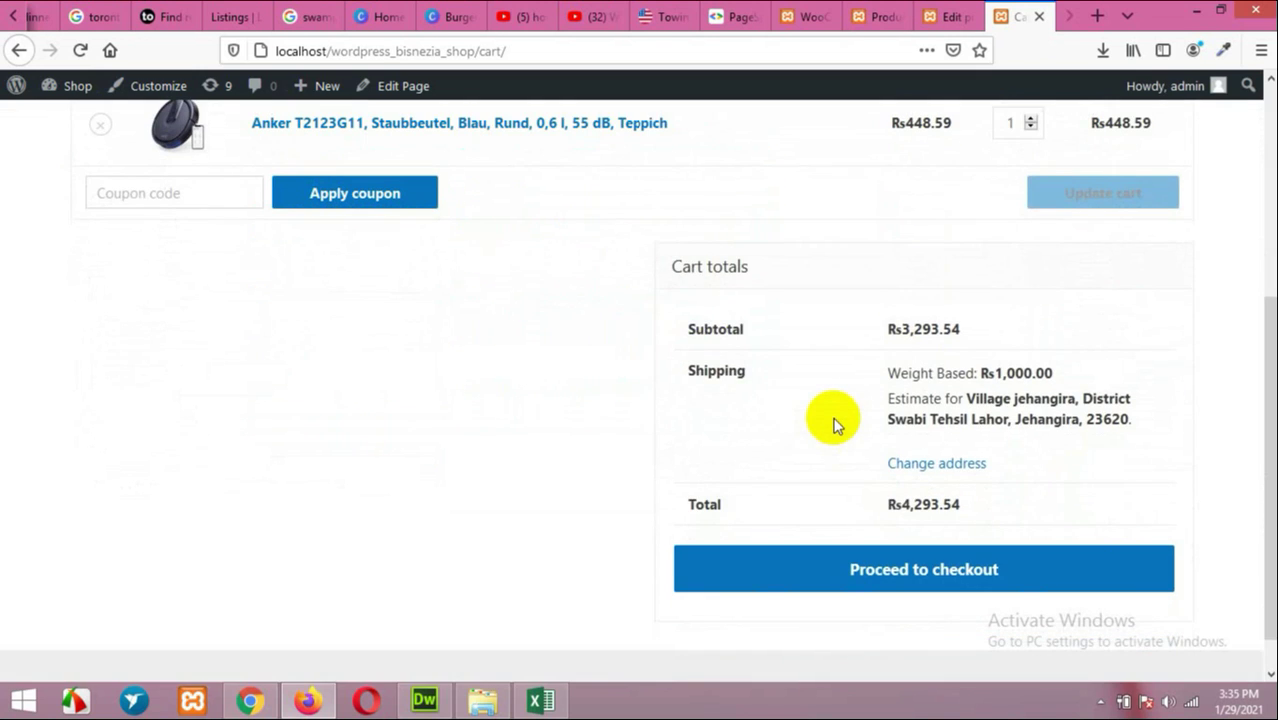
pyautogui.click(955, 465)
pyautogui.scroll(-3, 880, 380)
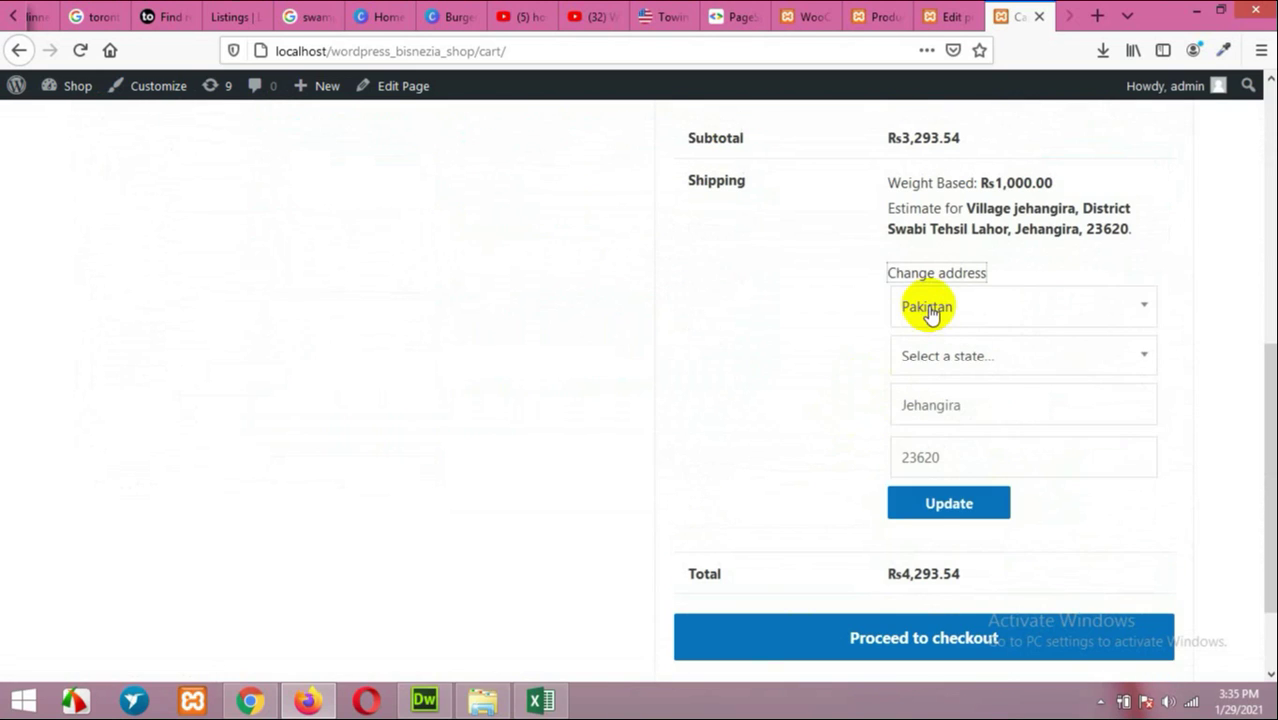
pyautogui.click(930, 312)
pyautogui.write('uni')
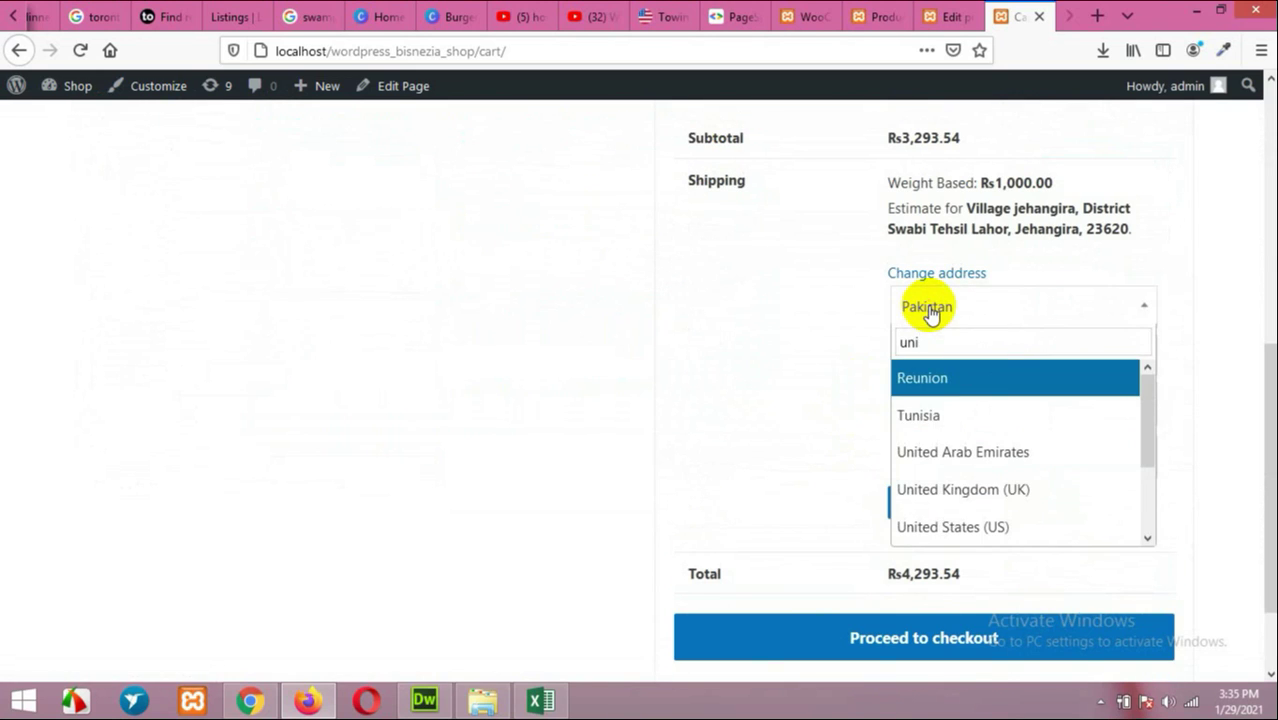
pyautogui.click(964, 526)
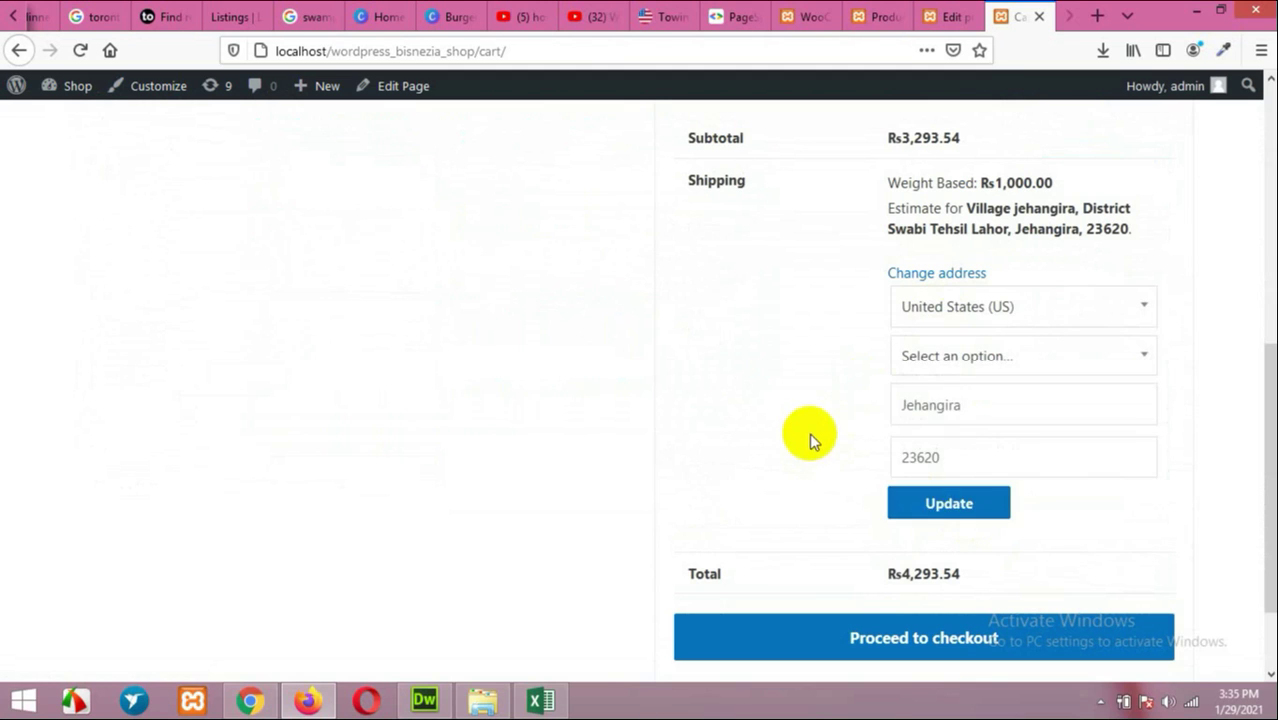
pyautogui.click(941, 502)
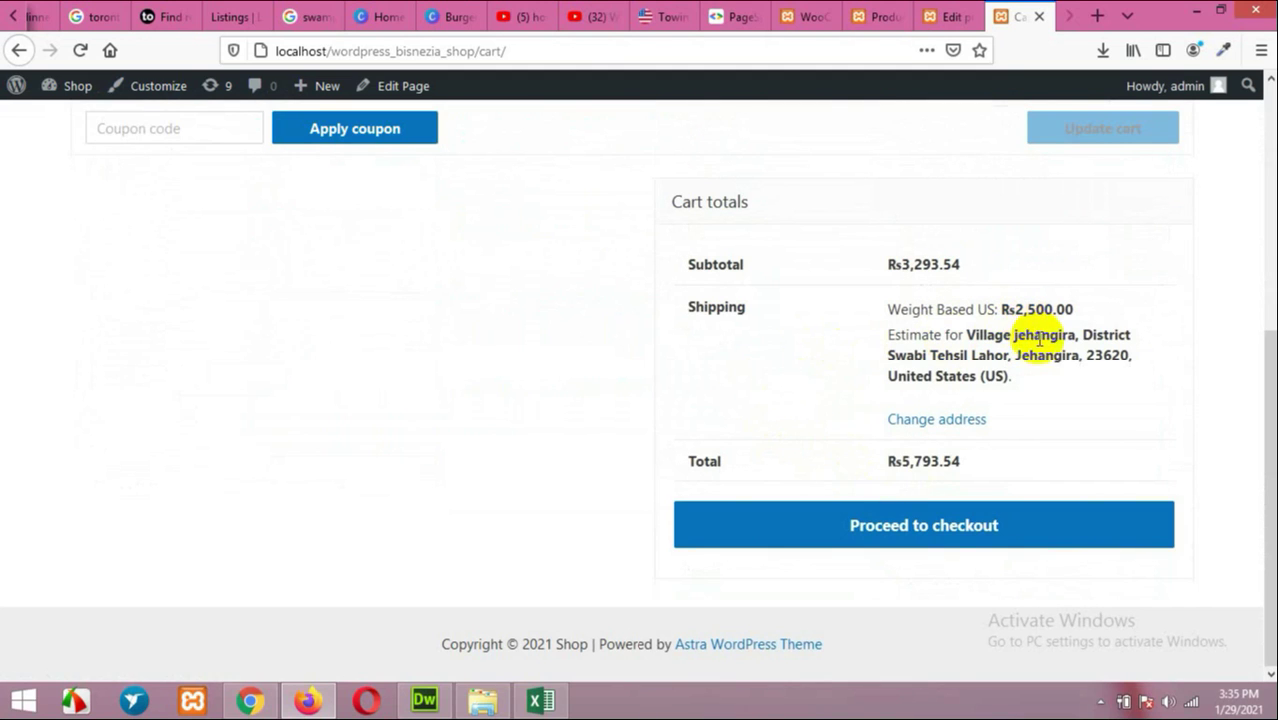
pyautogui.scroll(3, 1060, 415)
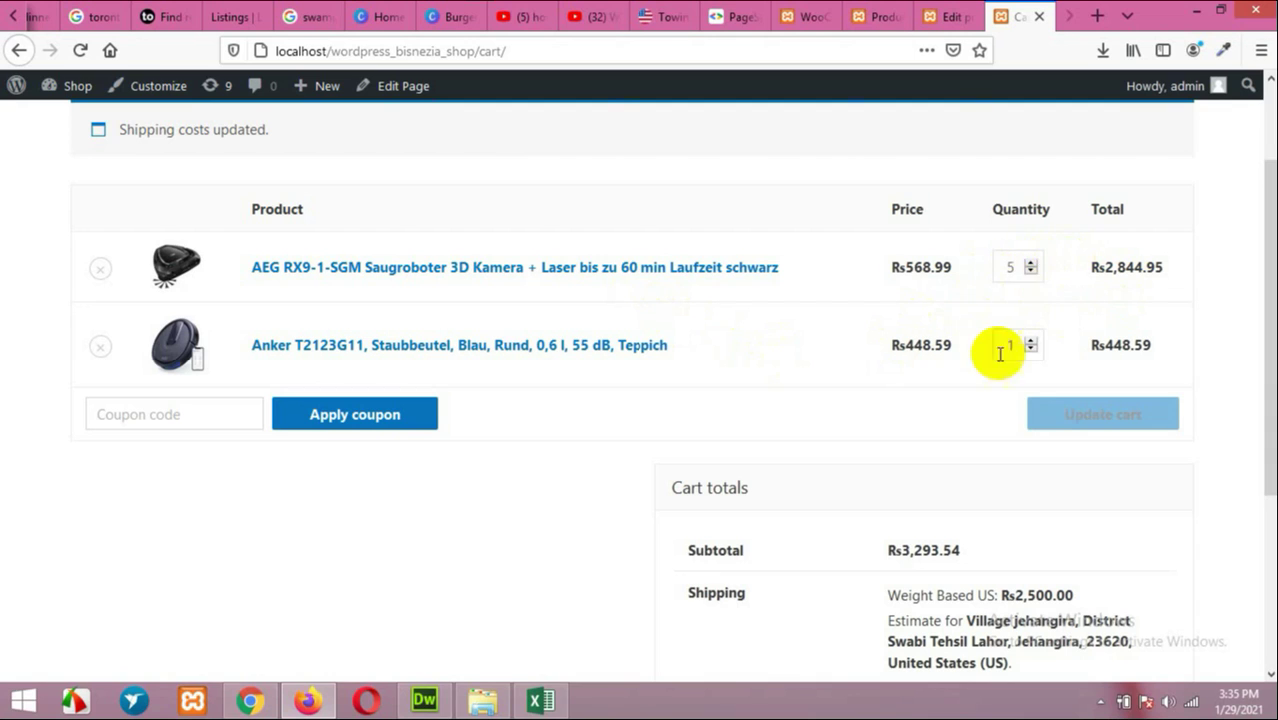
# Lower the AEG robot's quantity to 3, then to 1, updating the cart each time.
pyautogui.click(1031, 272)
pyautogui.click(1031, 272)
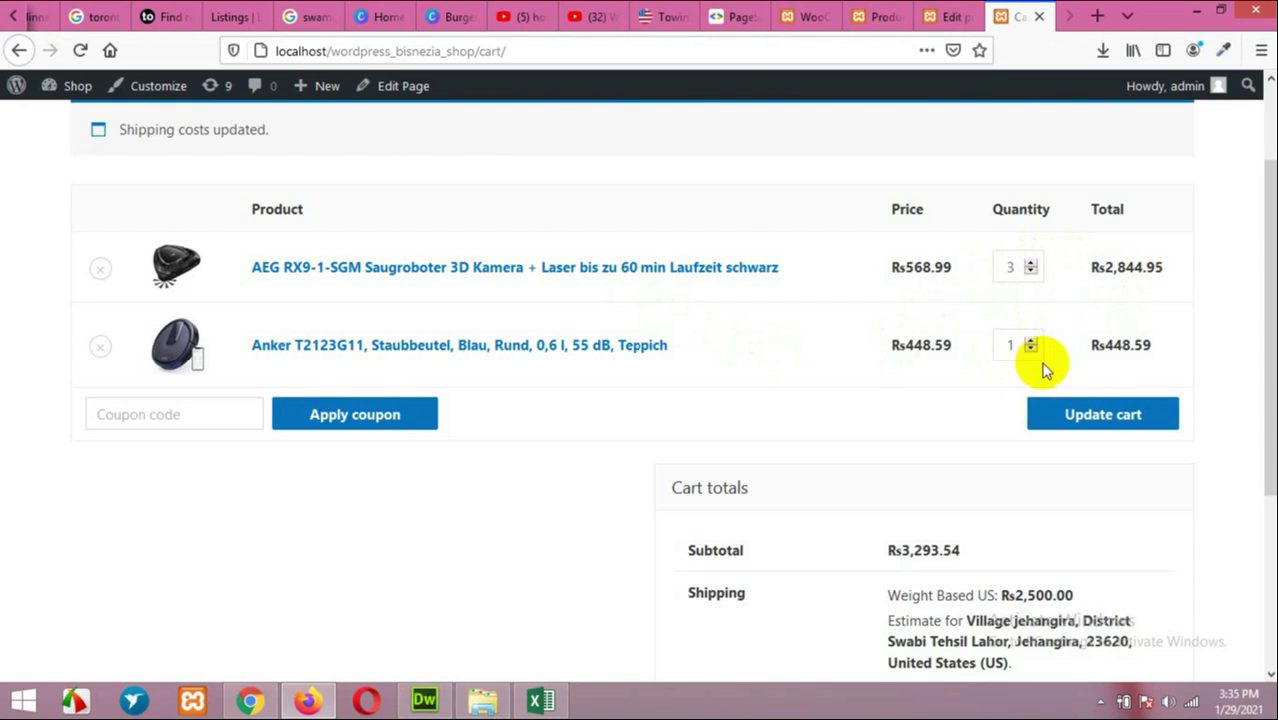
pyautogui.click(1098, 410)
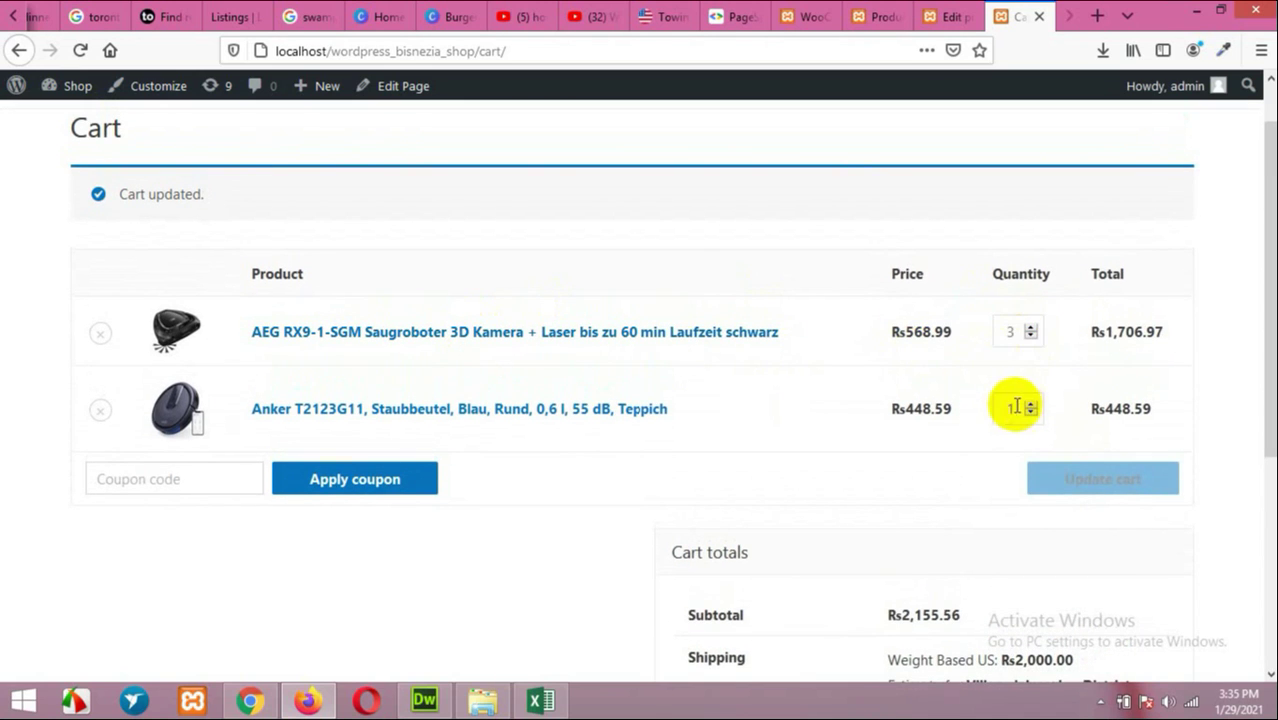
pyautogui.scroll(-5, 1016, 405)
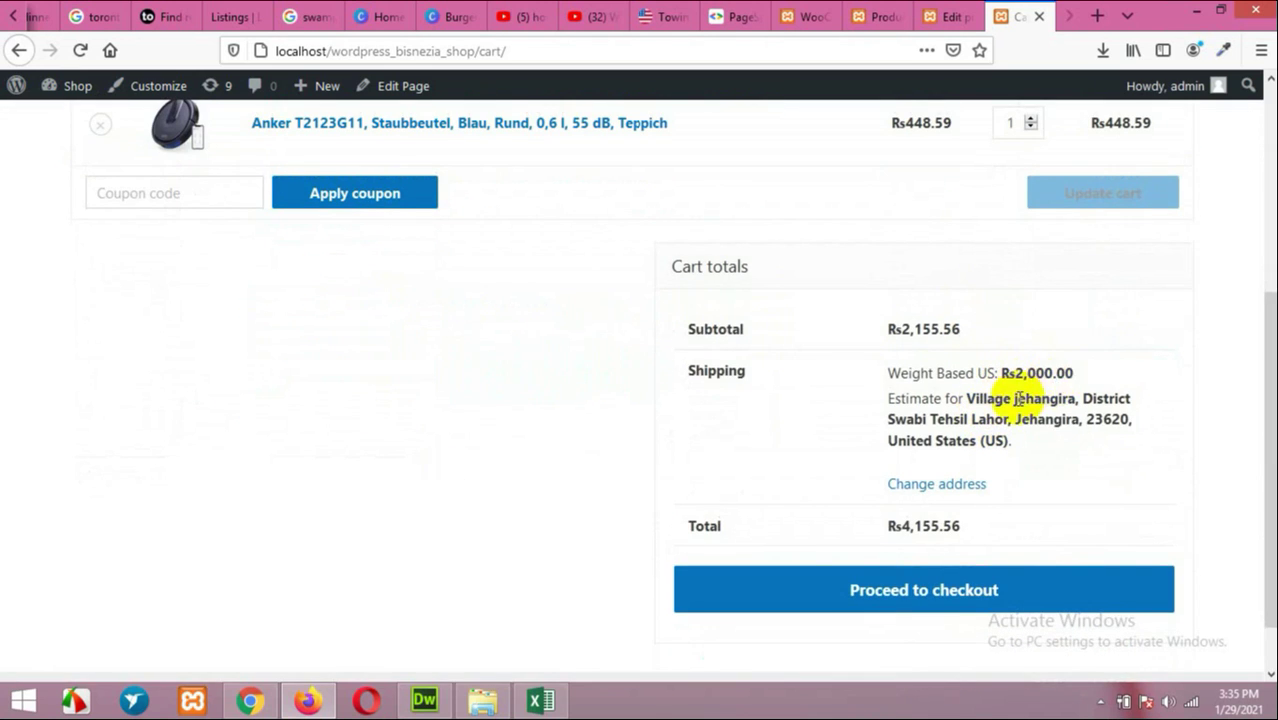
pyautogui.scroll(3, 1025, 380)
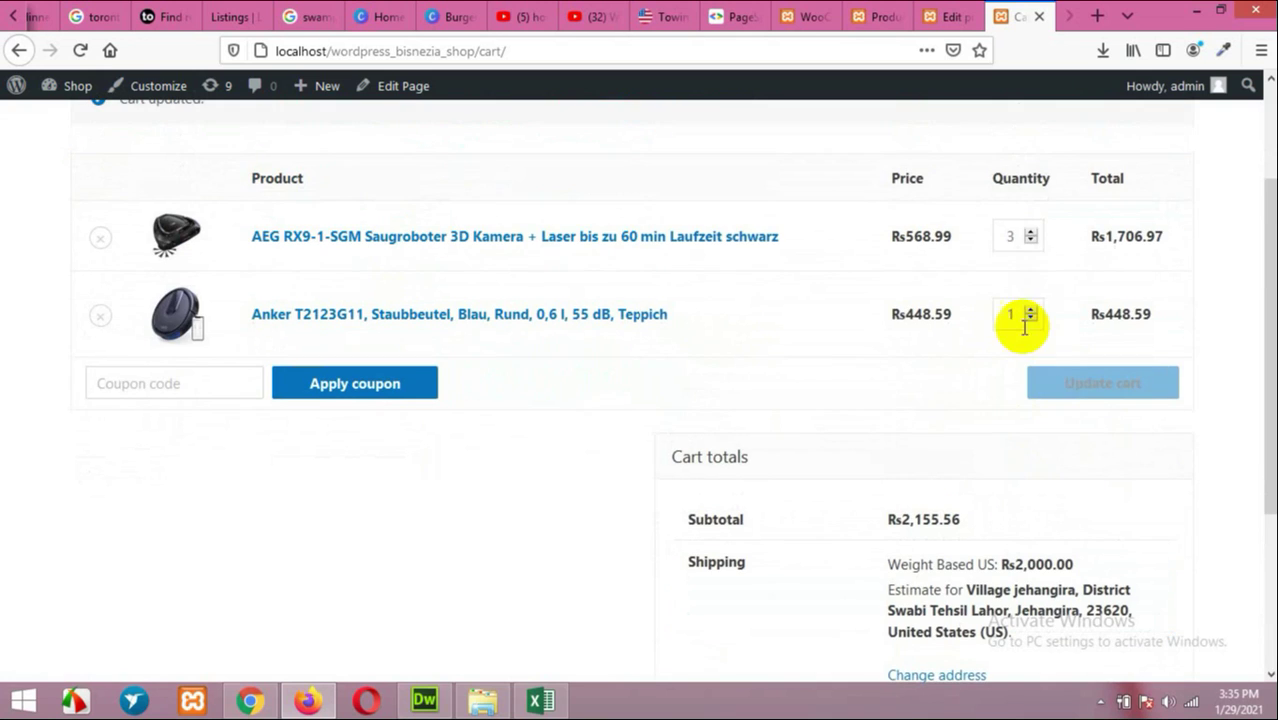
pyautogui.doubleClick(1030, 240)
pyautogui.click(1070, 390)
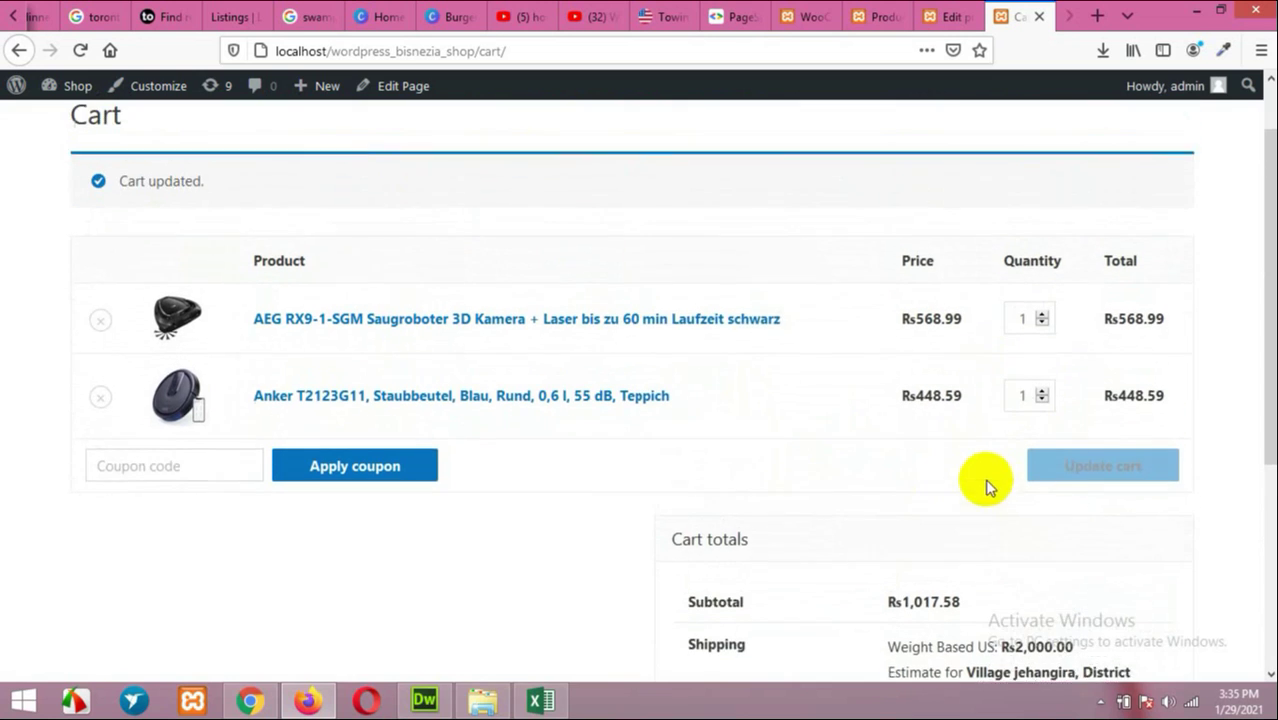
pyautogui.scroll(-5, 1017, 411)
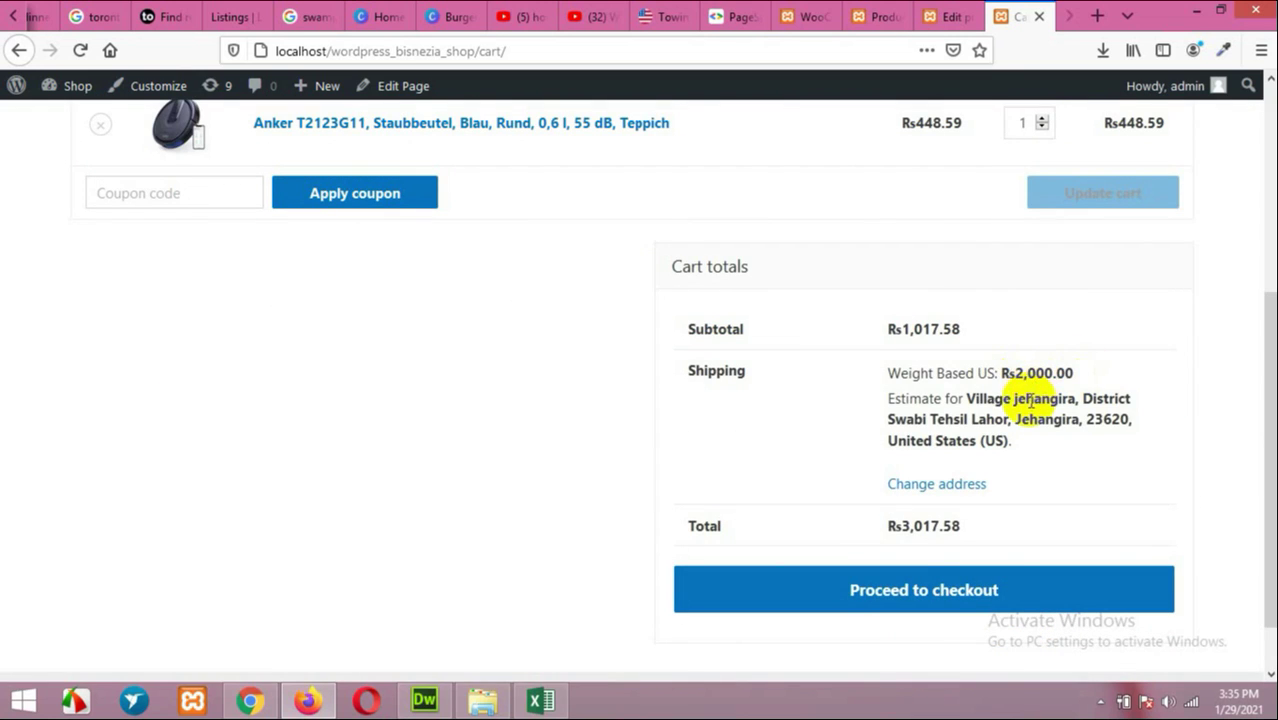
pyautogui.scroll(2, 1020, 330)
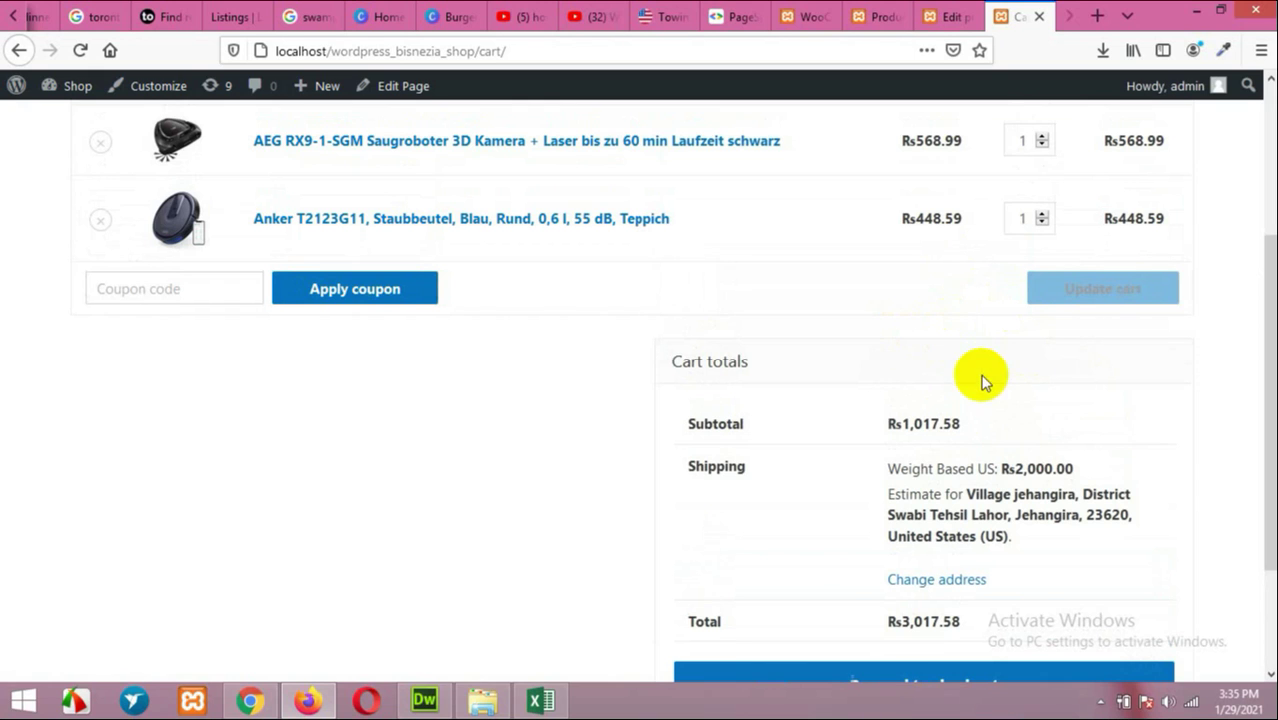
pyautogui.scroll(1, 1003, 428)
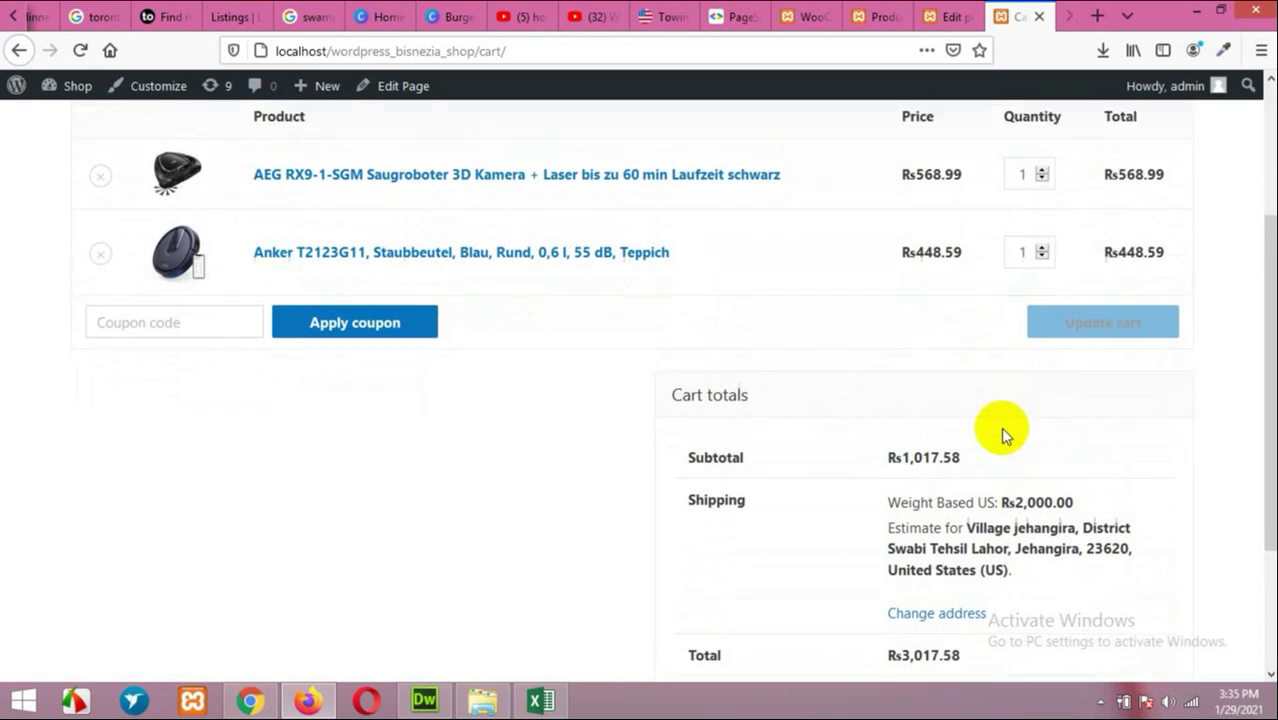
pyautogui.scroll(-2, 1003, 428)
# Re-estimate shipping for a Pakistan address, then return to the Weight Based US shipping settings.
pyautogui.click(950, 425)
pyautogui.click(955, 455)
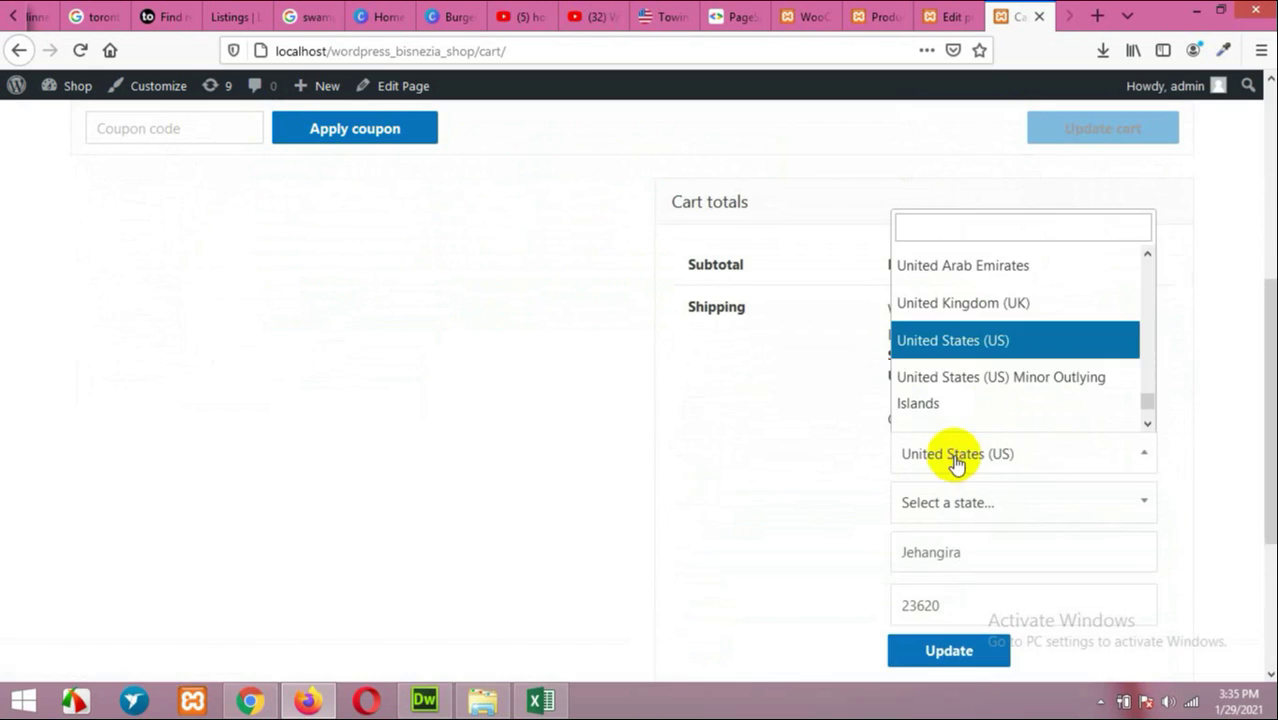
pyautogui.write('paki')
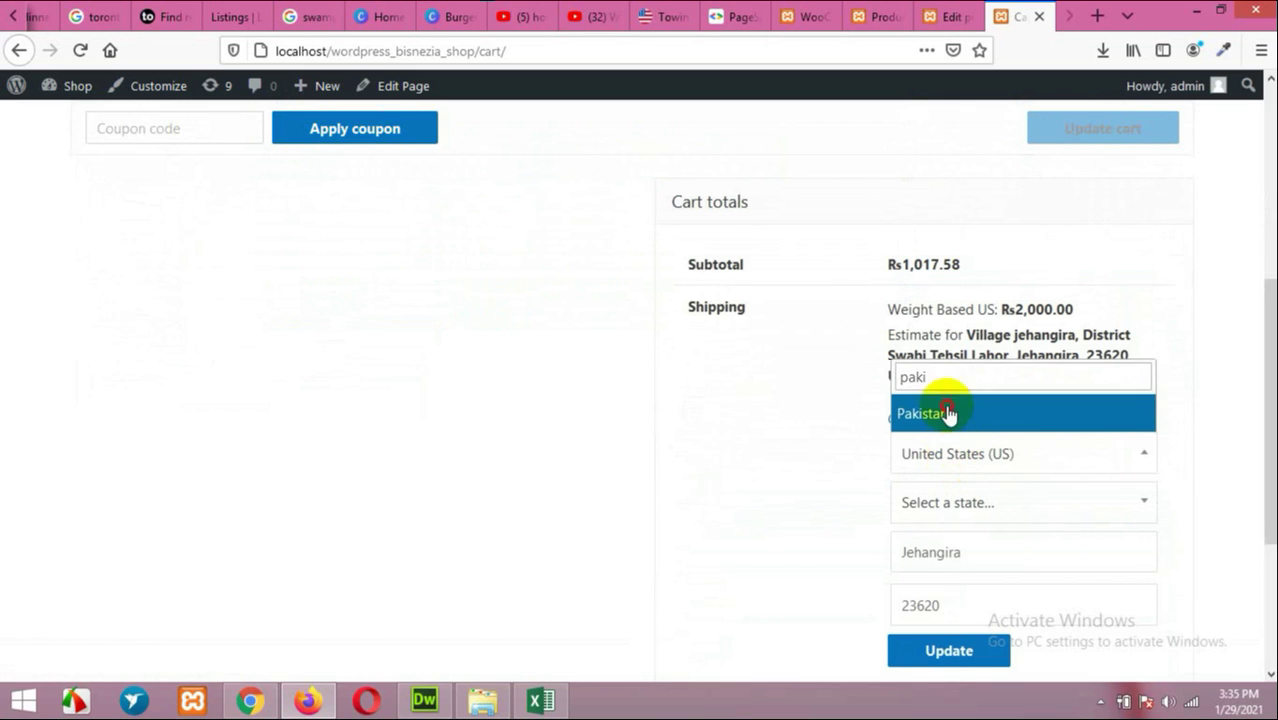
pyautogui.click(950, 414)
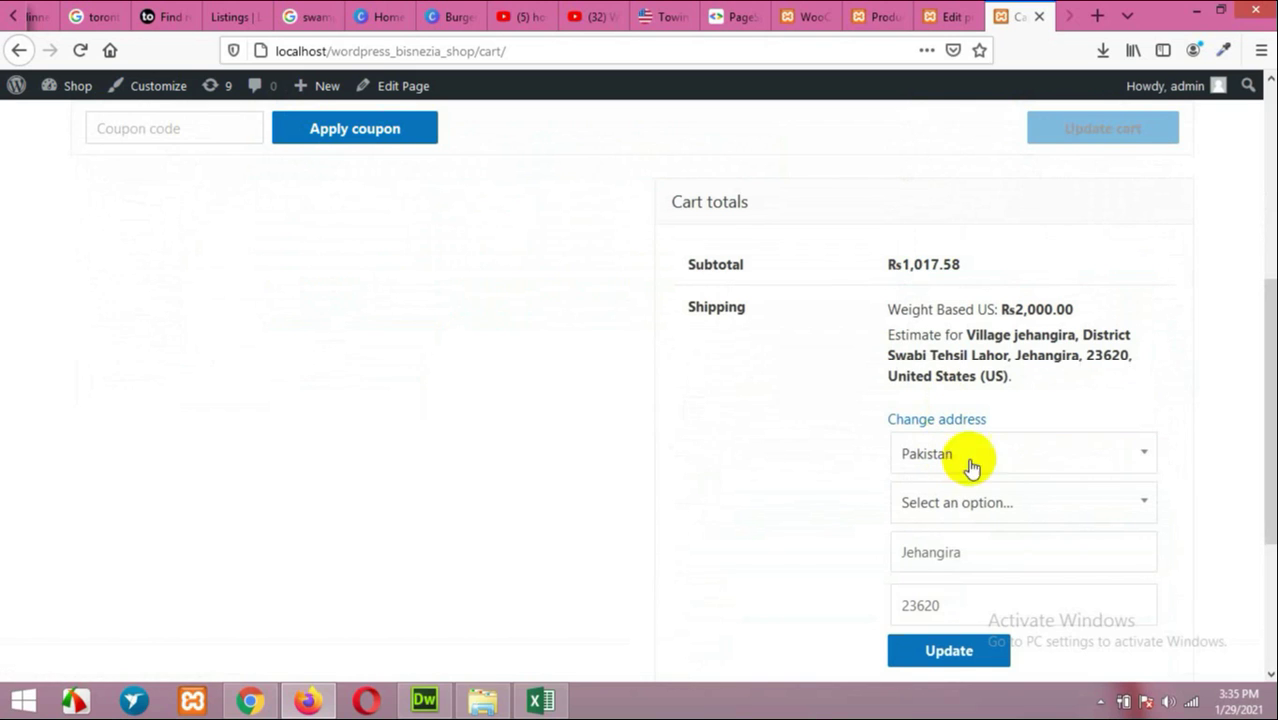
pyautogui.click(948, 650)
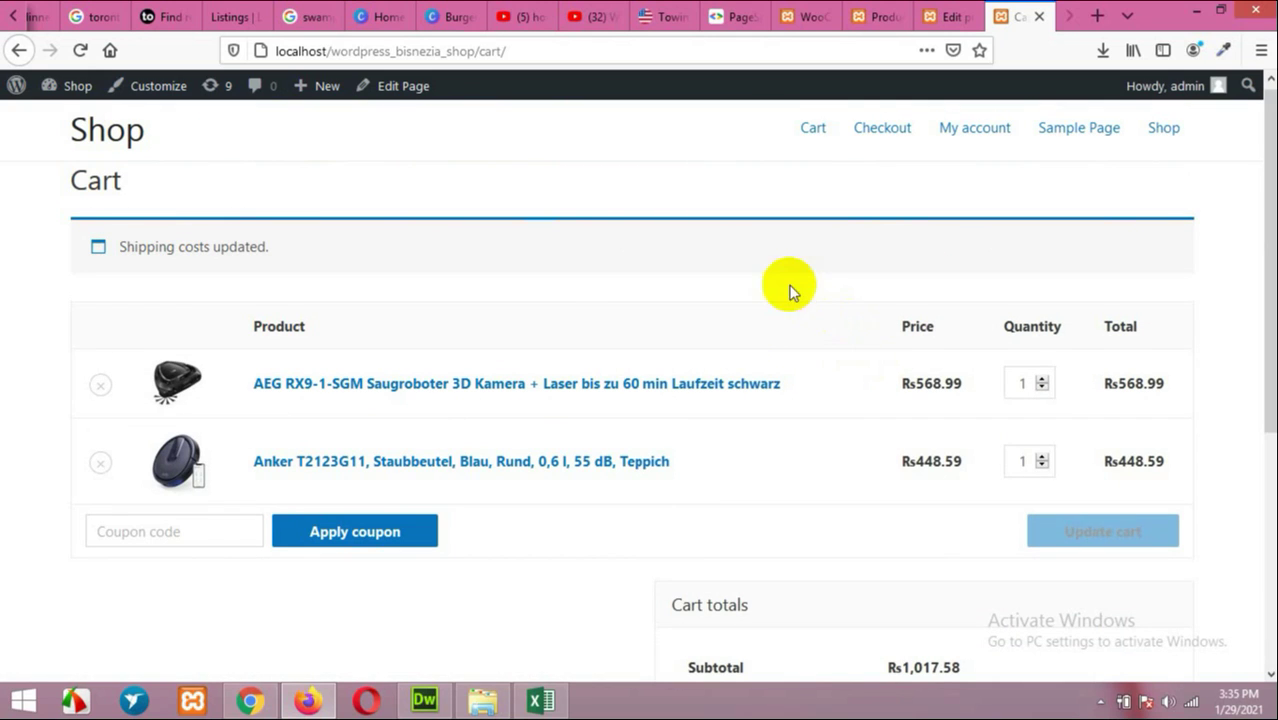
pyautogui.click(806, 16)
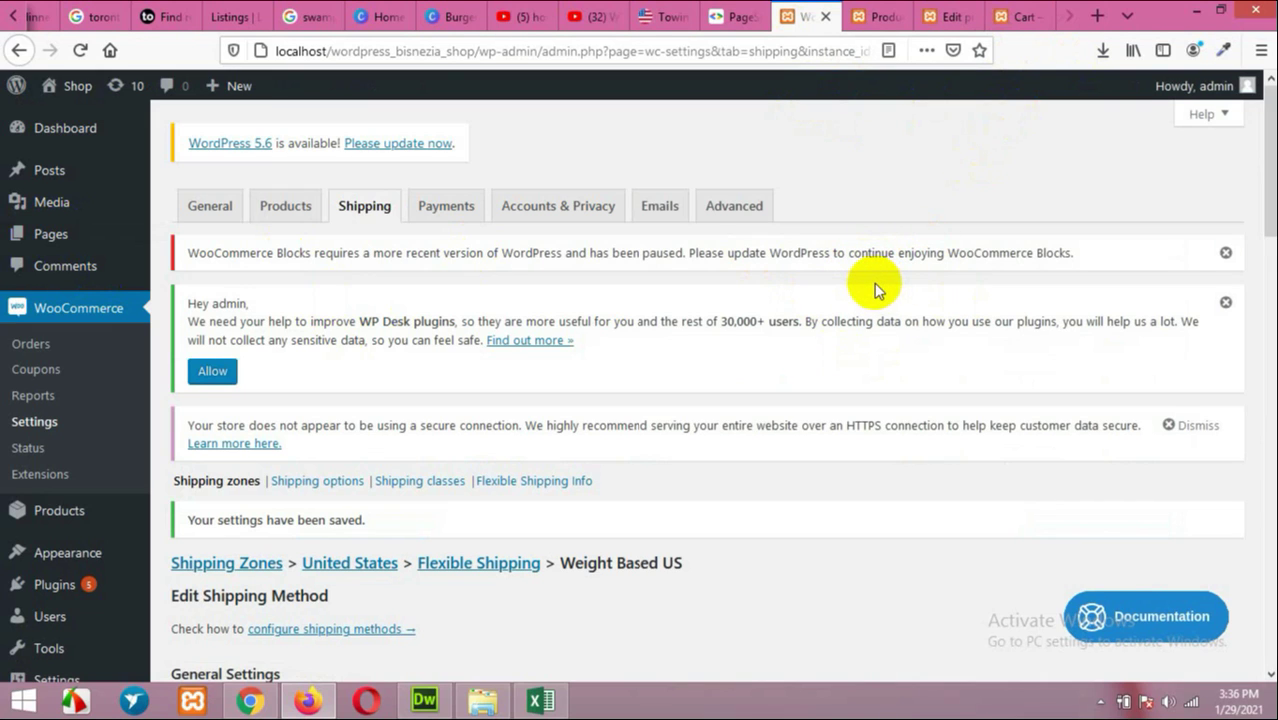
pyautogui.moveTo(54, 584)
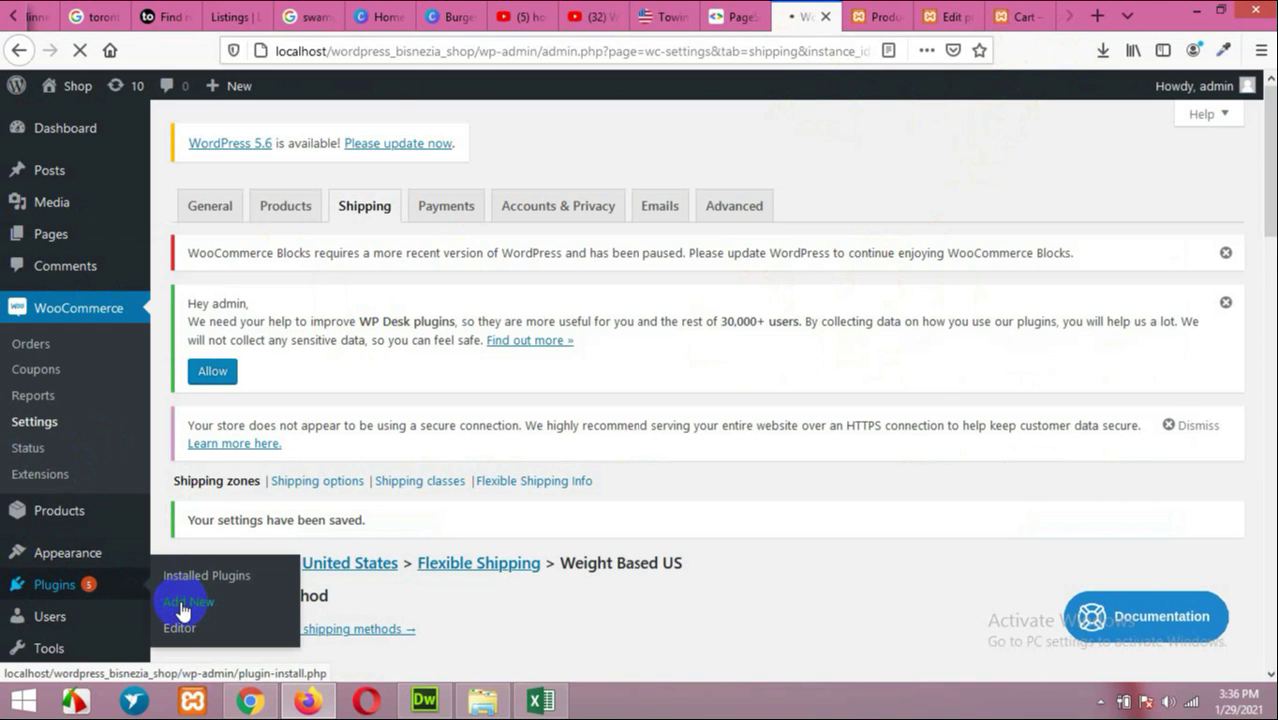
# Search plugins for 'flexible shipping', confirm the Table Rate plugin is active, and open WooCommerce Settings.
pyautogui.click(183, 608)
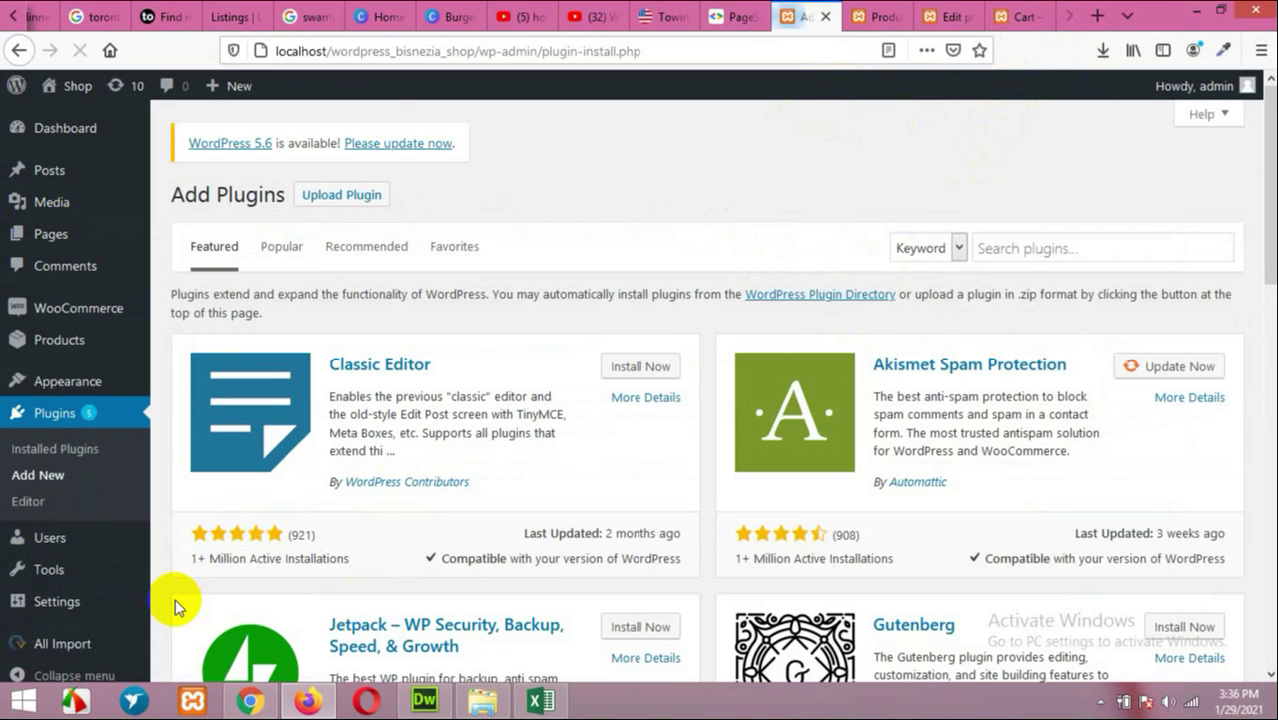
pyautogui.click(1060, 242)
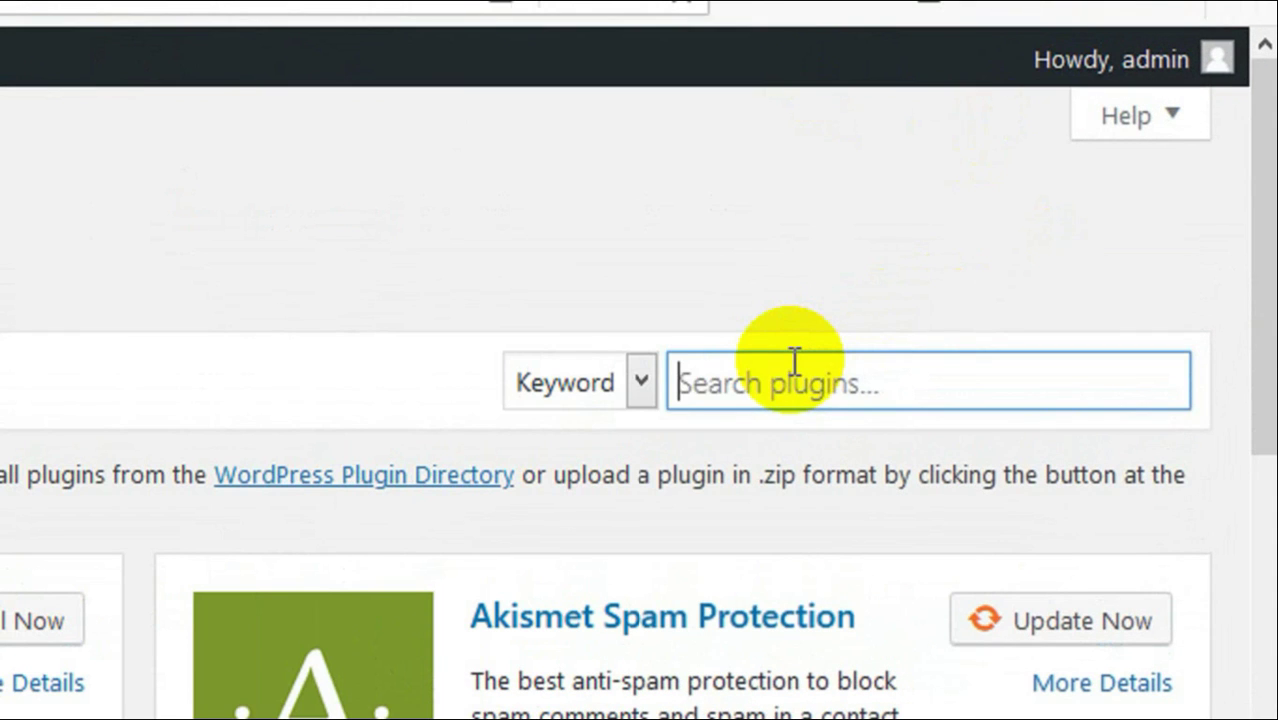
pyautogui.write('flexi')
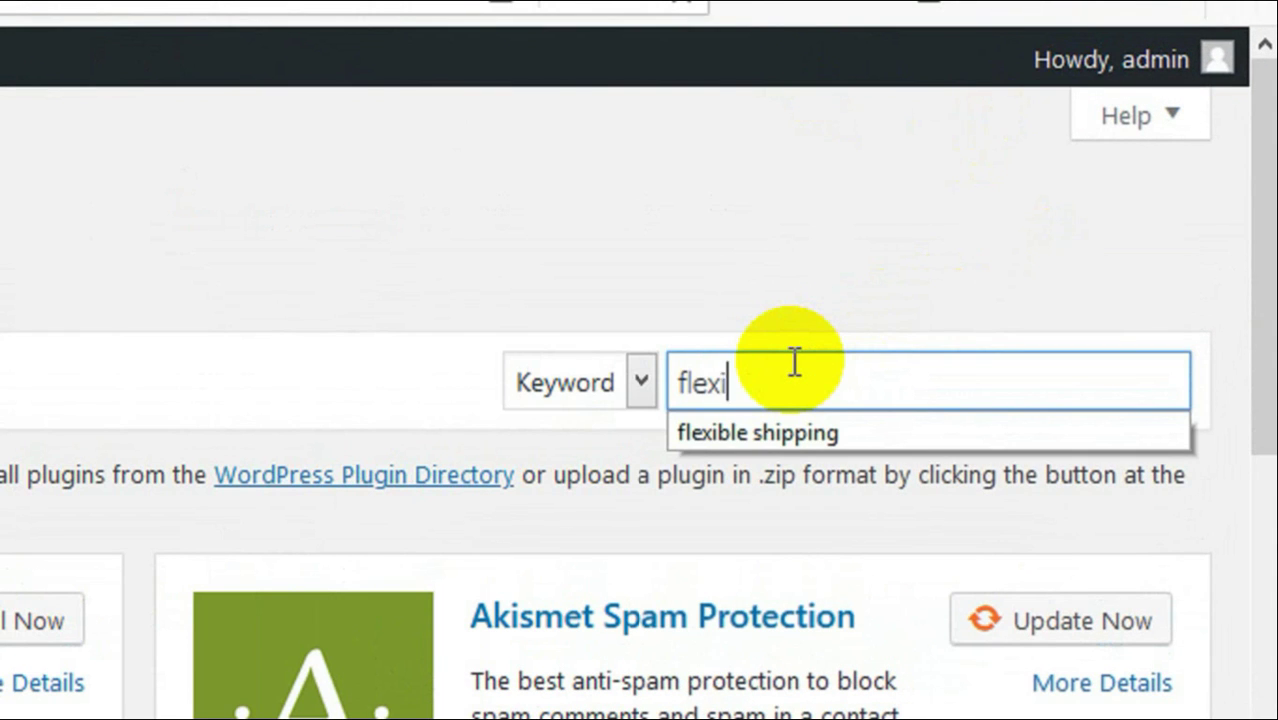
pyautogui.write('ng')
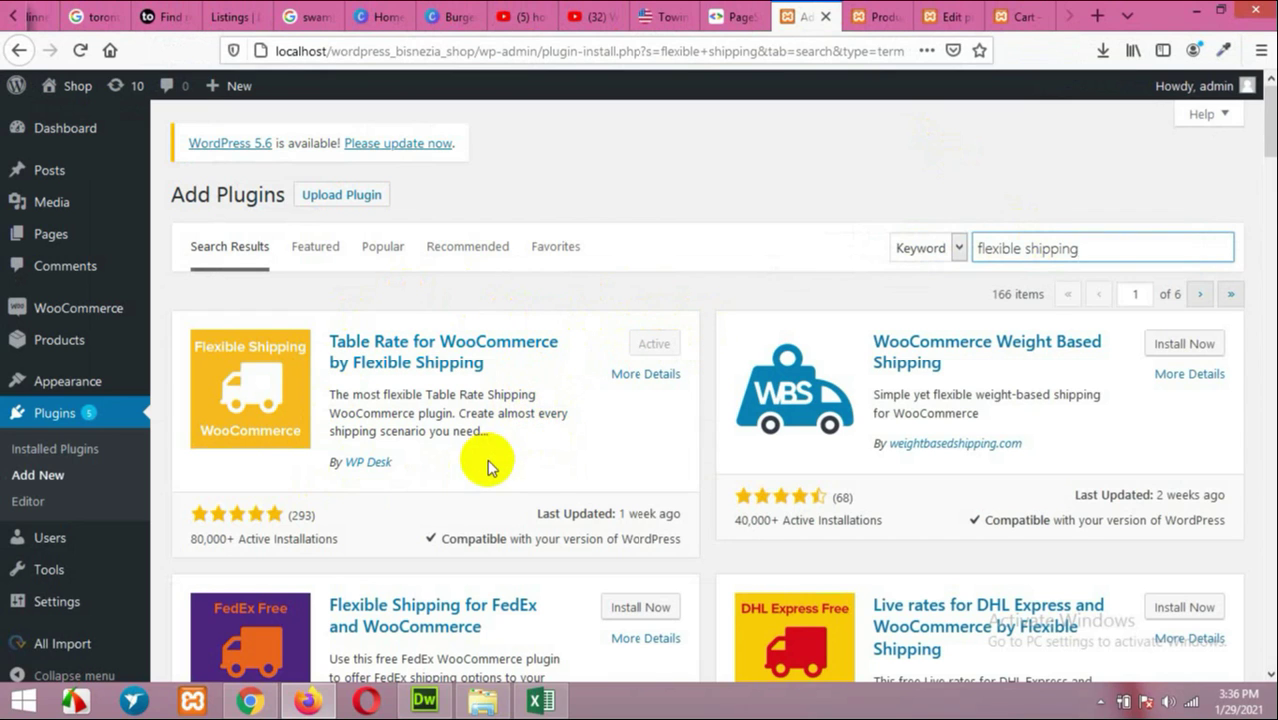
pyautogui.click(48, 318)
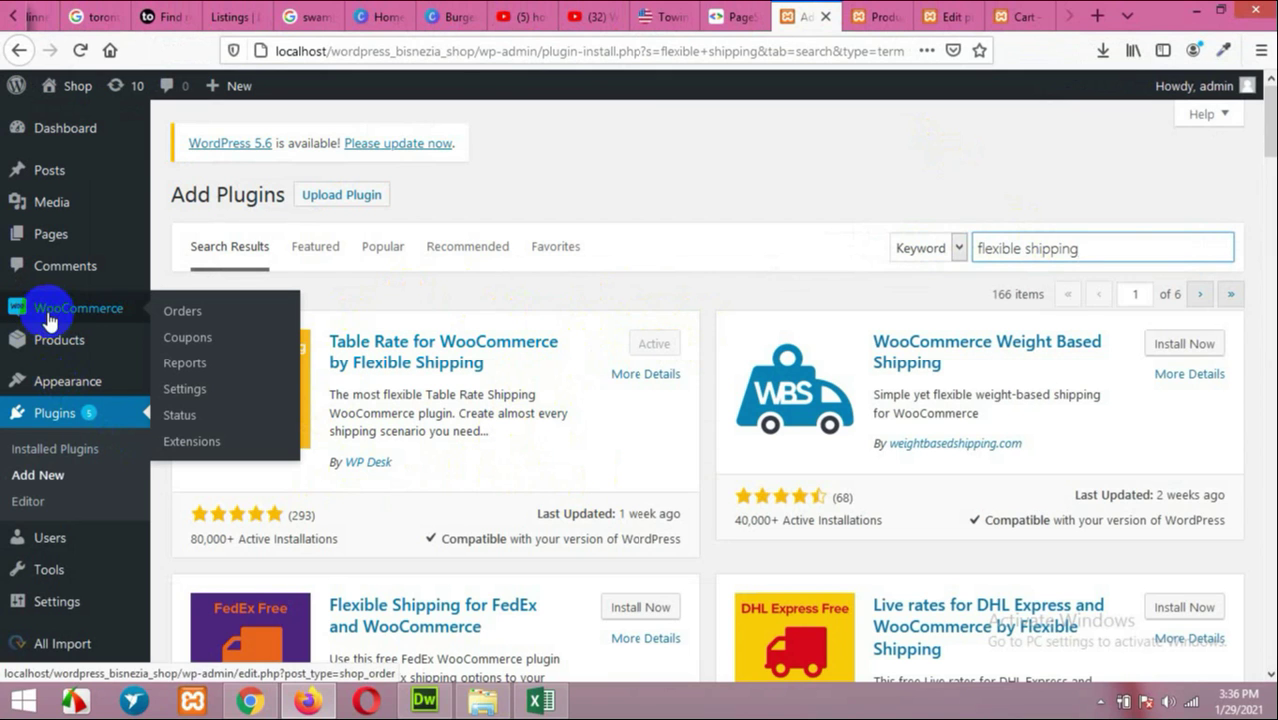
pyautogui.click(196, 396)
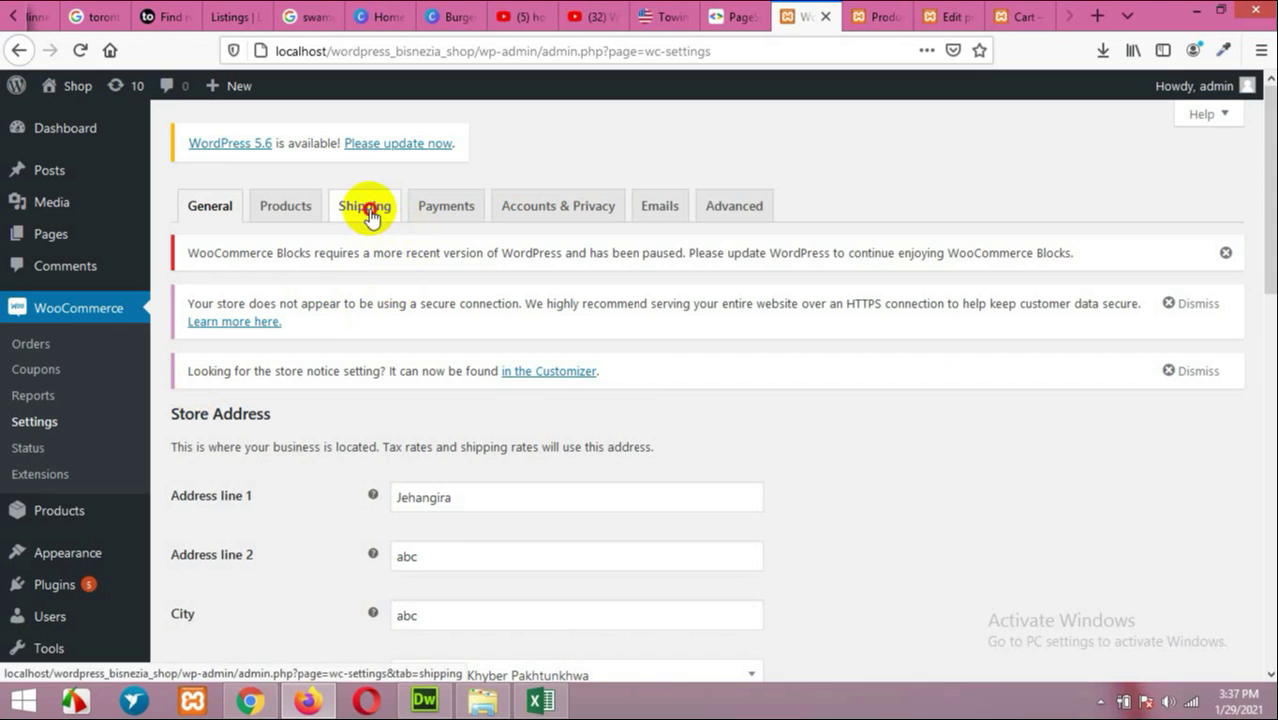
# Review the shipping zones list, noting the Flat rate used for locations not covered.
pyautogui.click(368, 210)
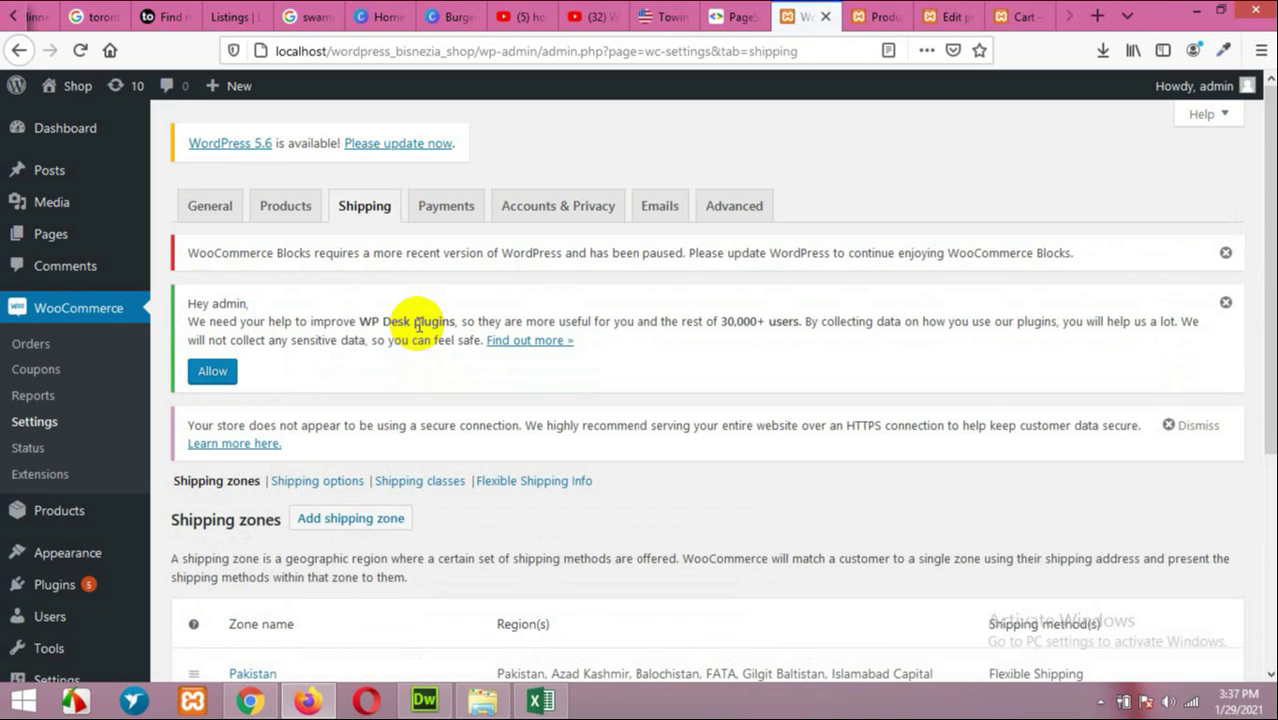
pyautogui.scroll(-3, 418, 315)
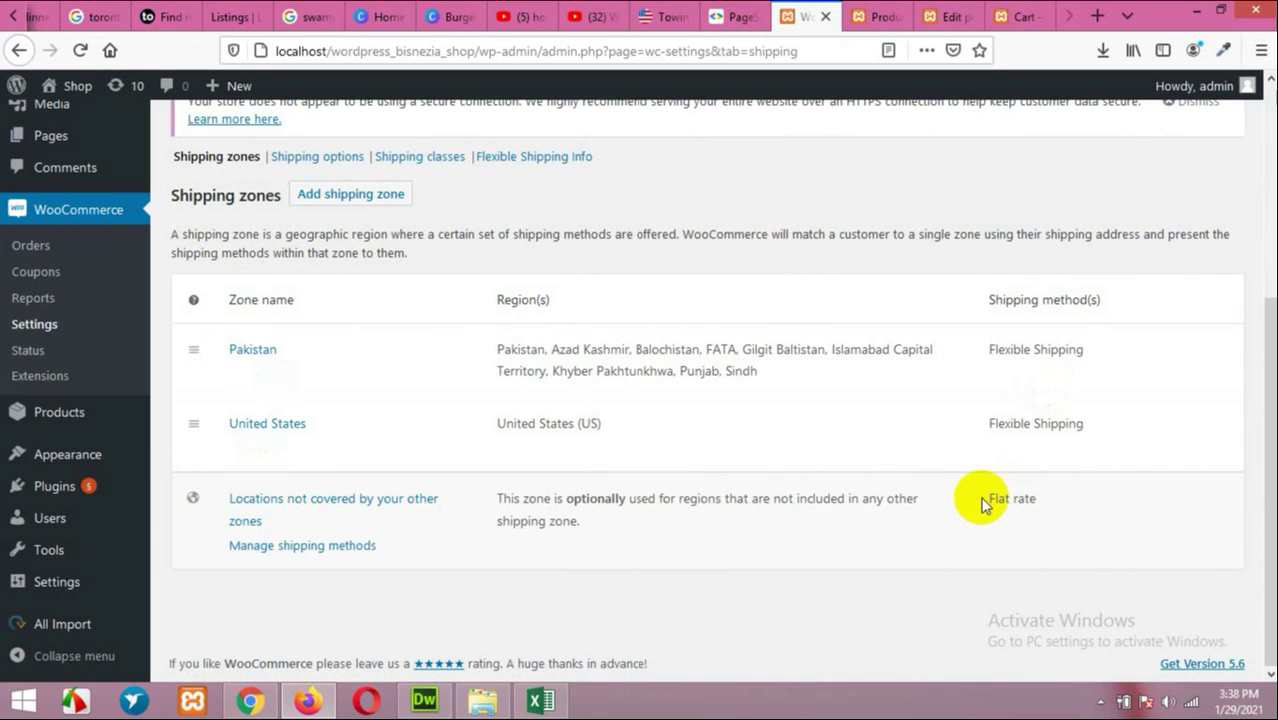
pyautogui.moveTo(986, 500); pyautogui.dragTo(1035, 502)
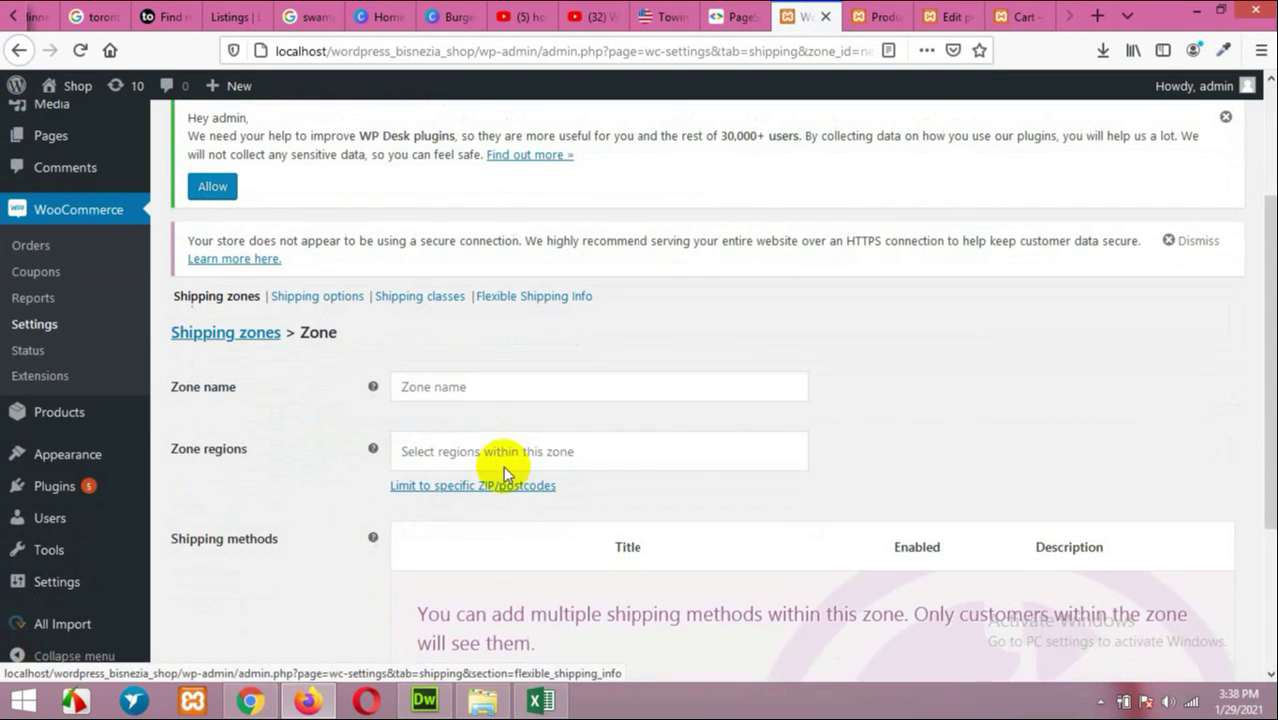
# Name the zone 'UK Weight Based' and set United Kingdom (UK) as its region.
pyautogui.click(500, 380)
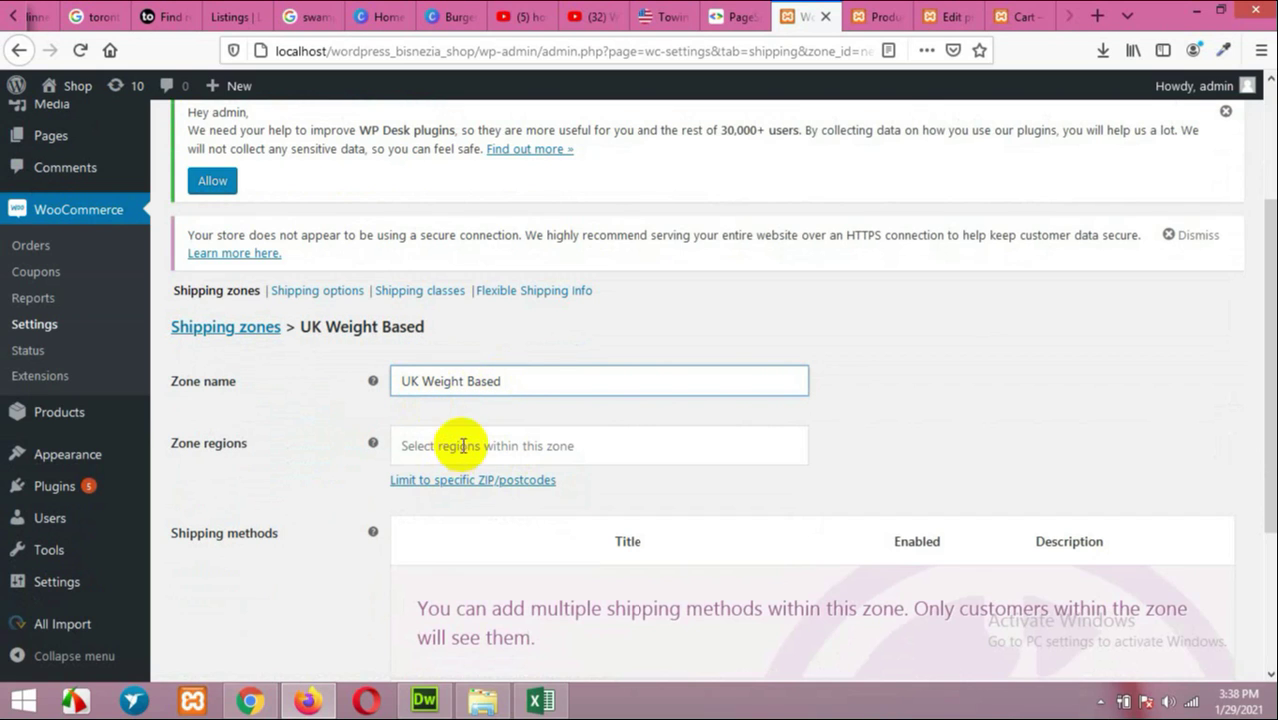
pyautogui.click(474, 457)
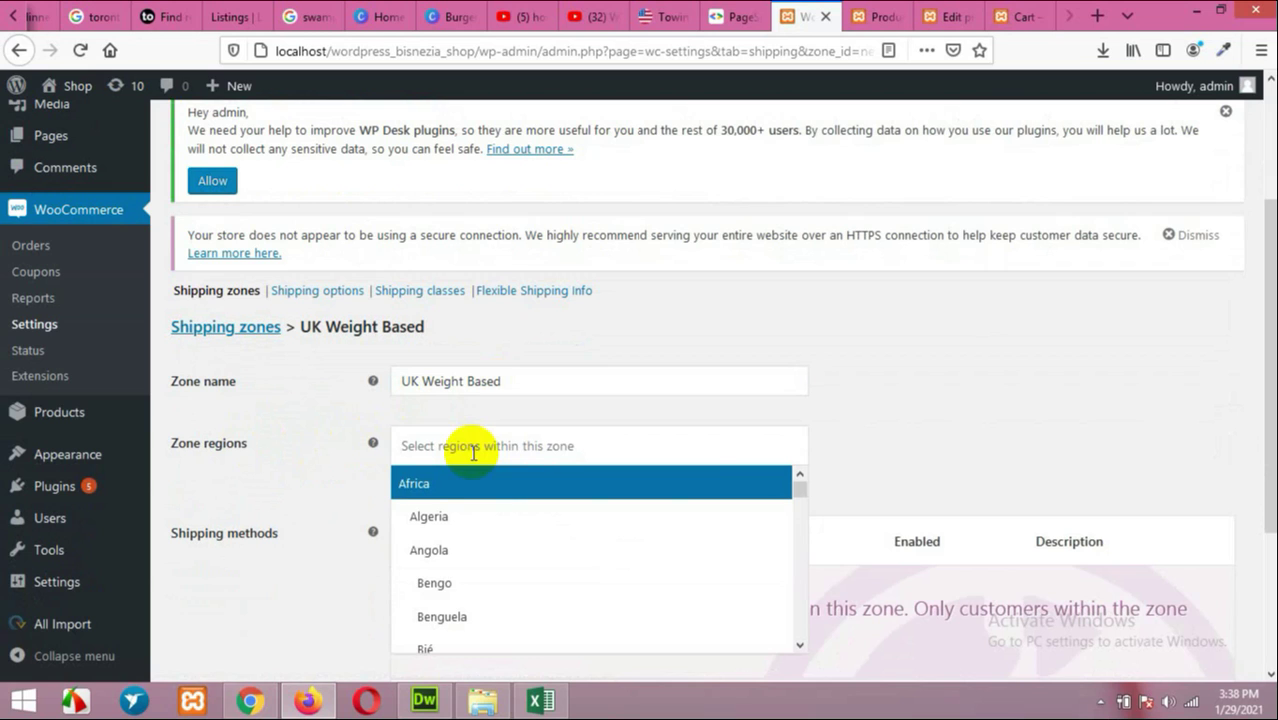
pyautogui.write('united')
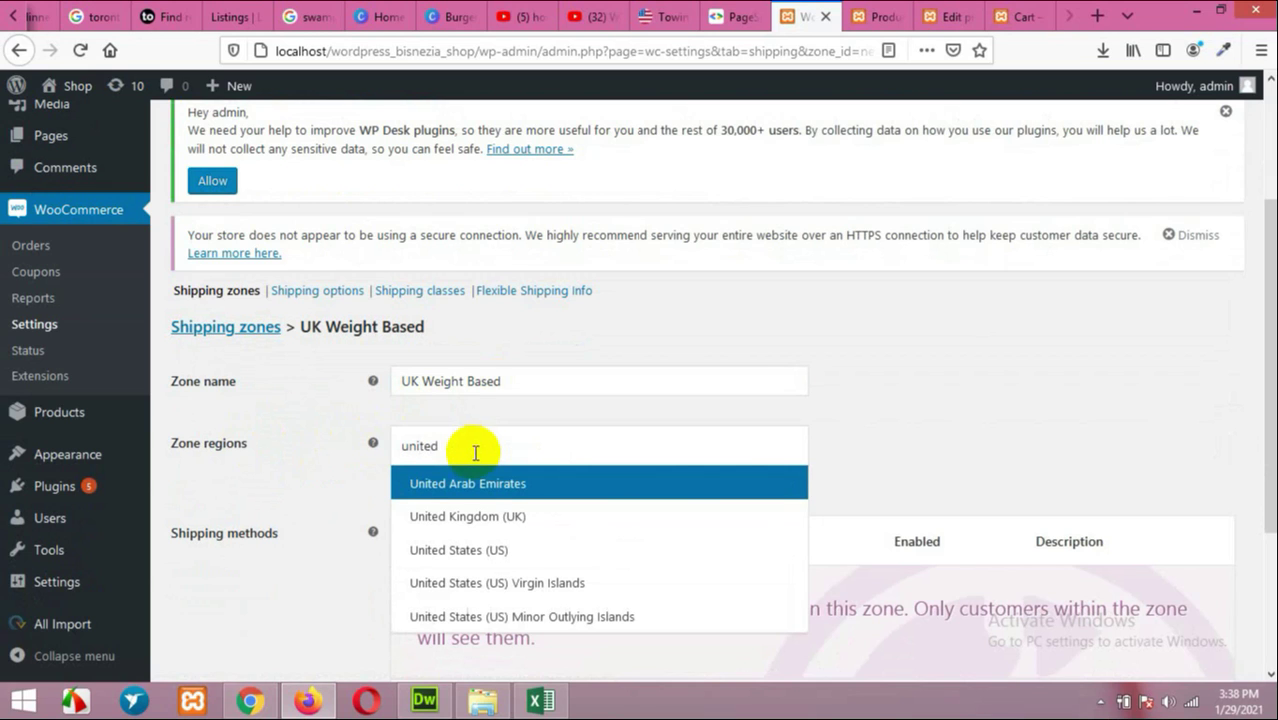
pyautogui.click(477, 516)
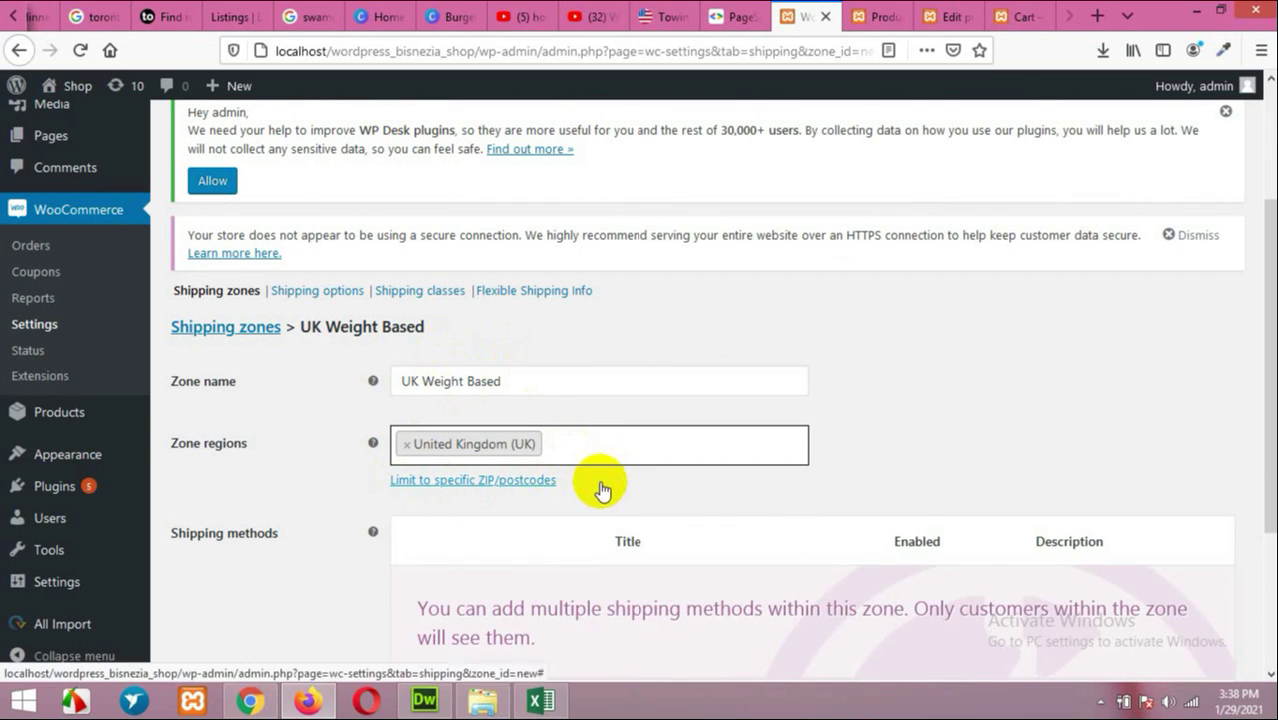
pyautogui.scroll(-2, 598, 485)
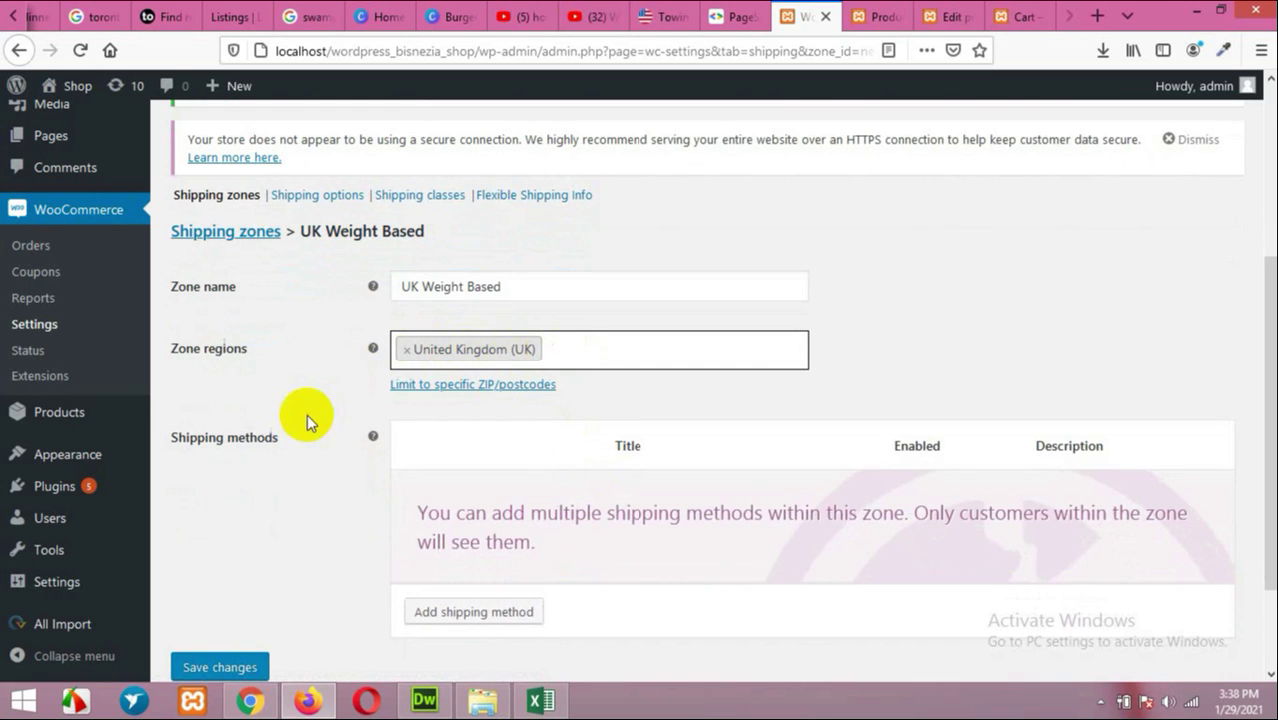
pyautogui.scroll(-3, 308, 418)
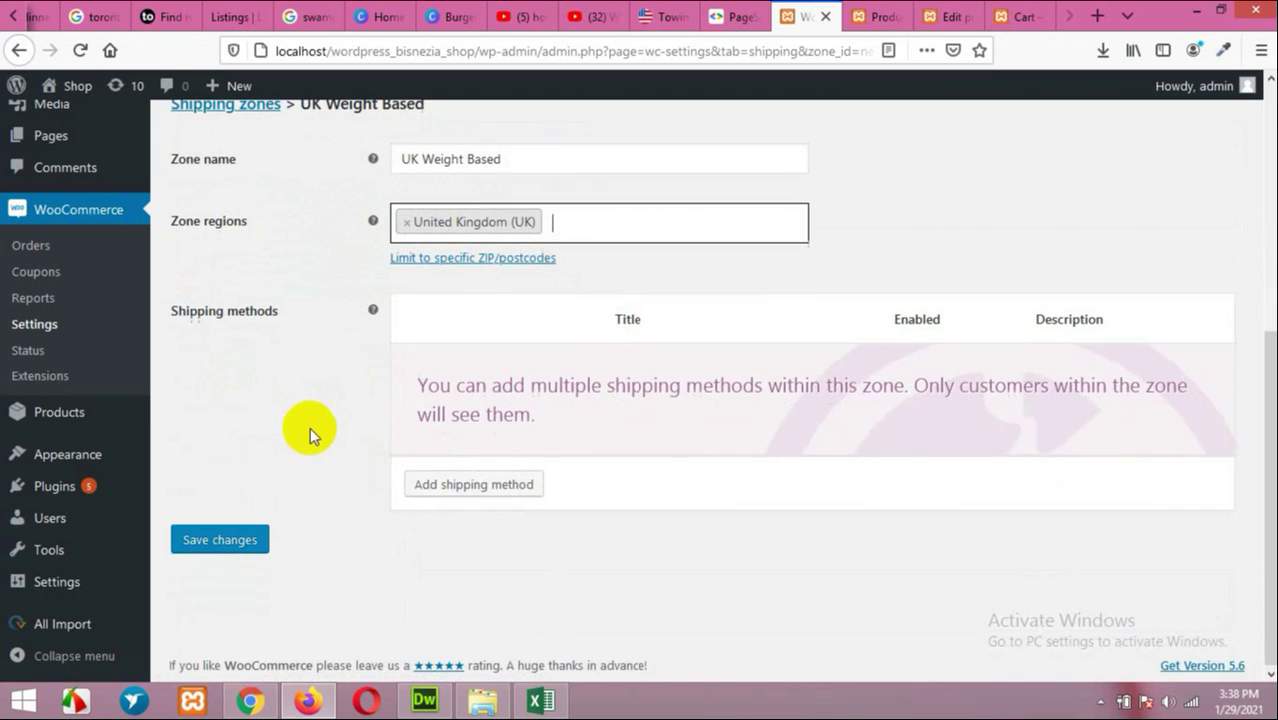
pyautogui.click(456, 488)
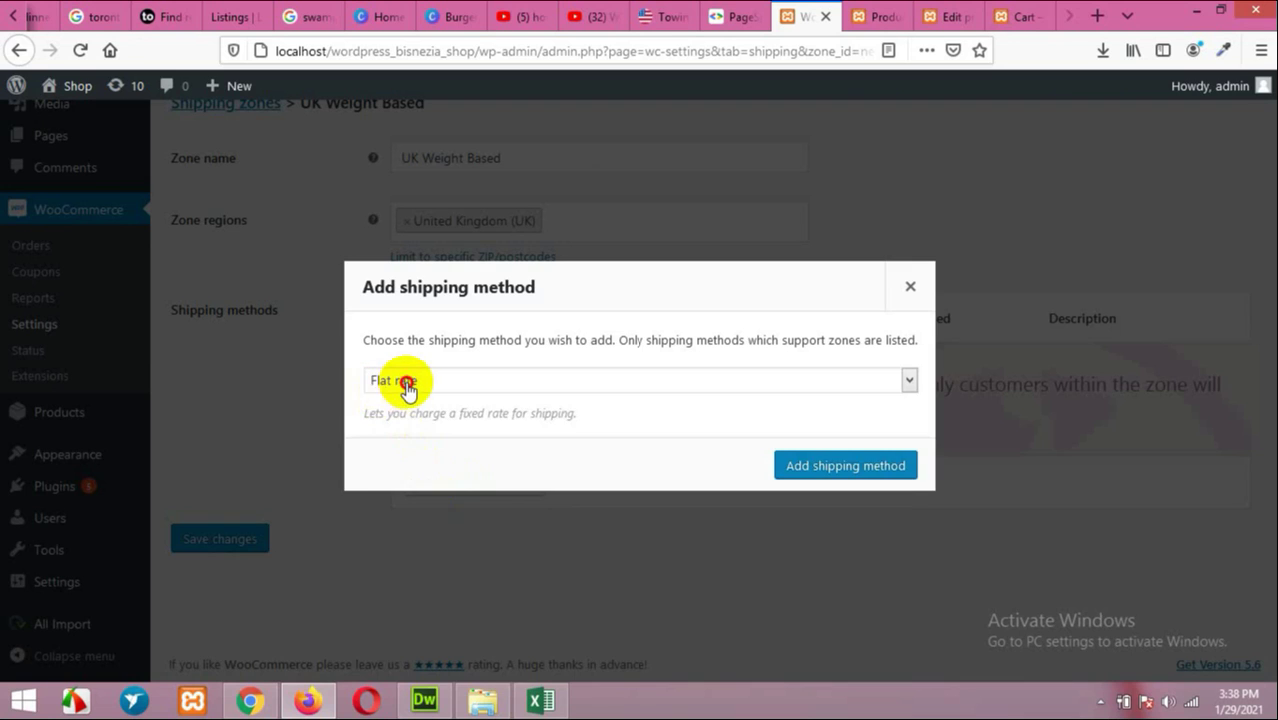
# Add Flexible Shipping as the UK Weight Based zone's method and open its settings.
pyautogui.click(407, 388)
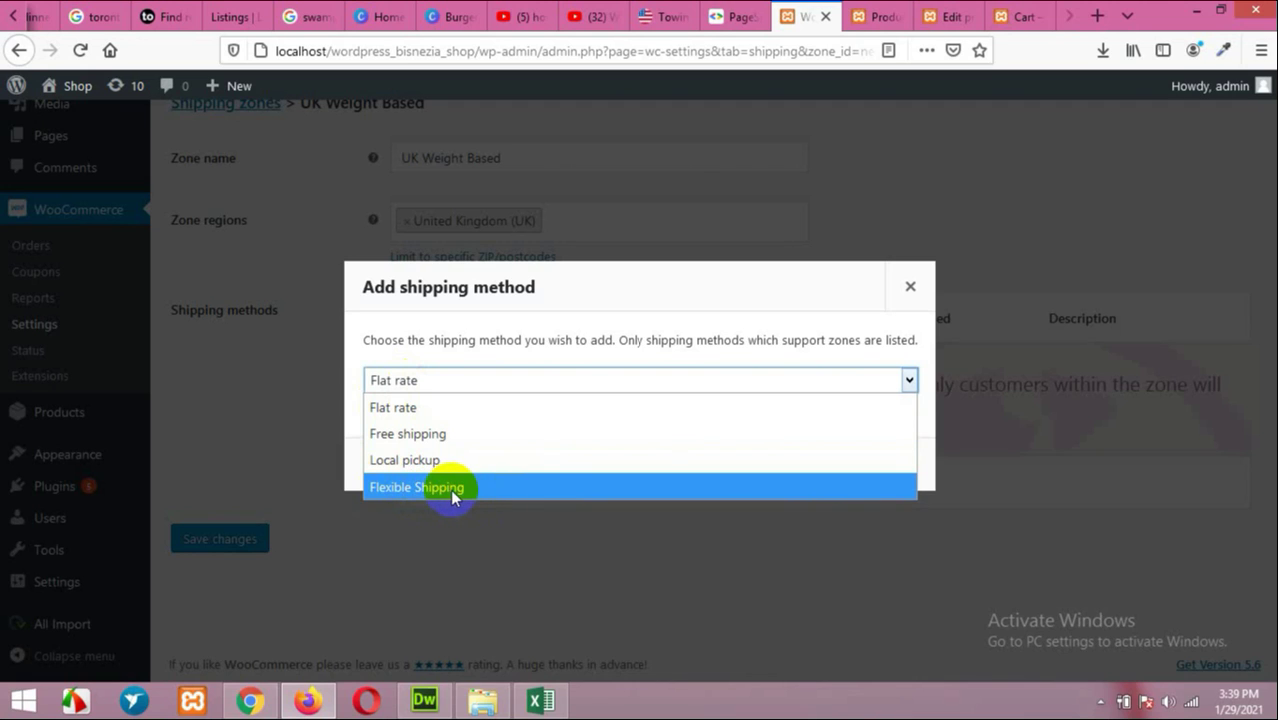
pyautogui.click(431, 487)
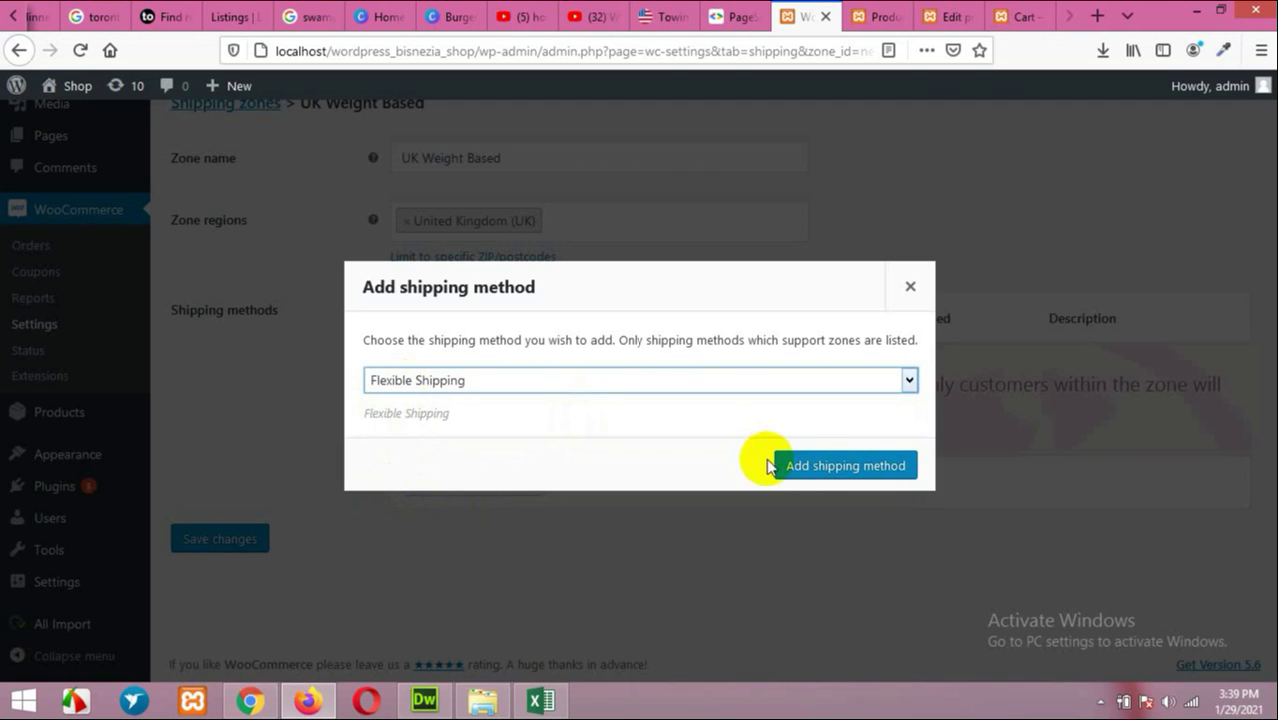
pyautogui.click(816, 466)
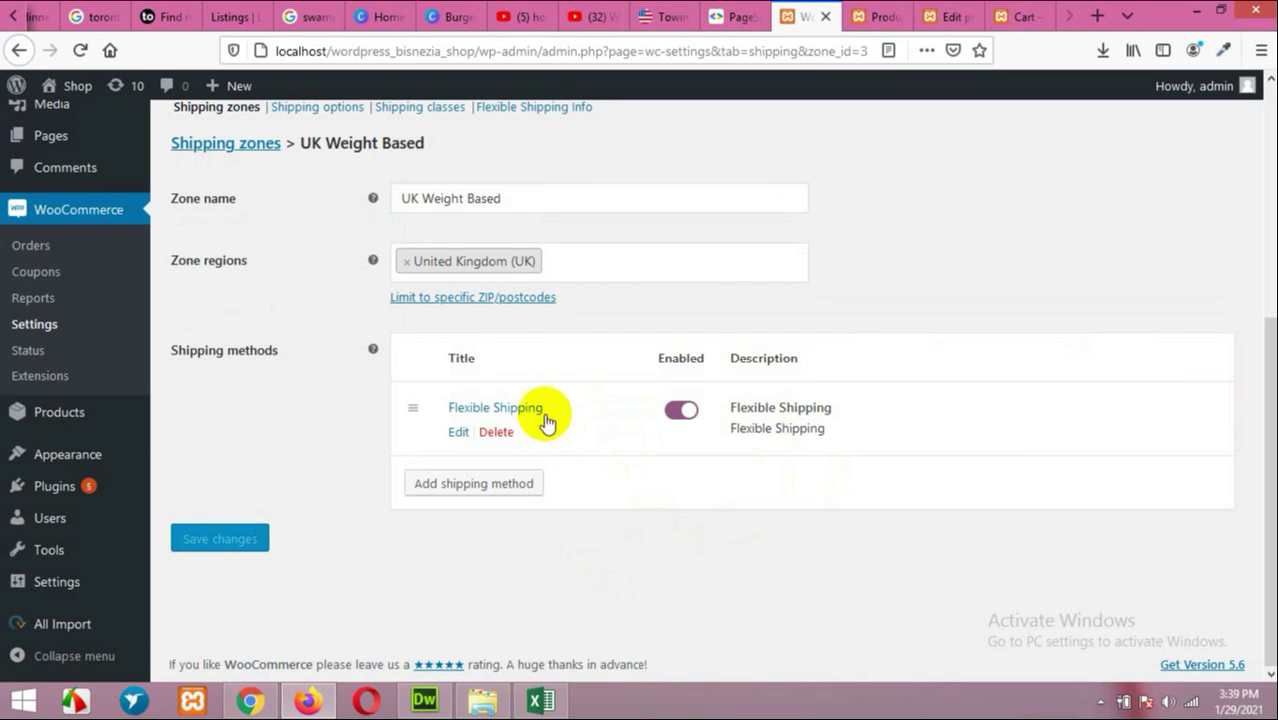
pyautogui.click(459, 436)
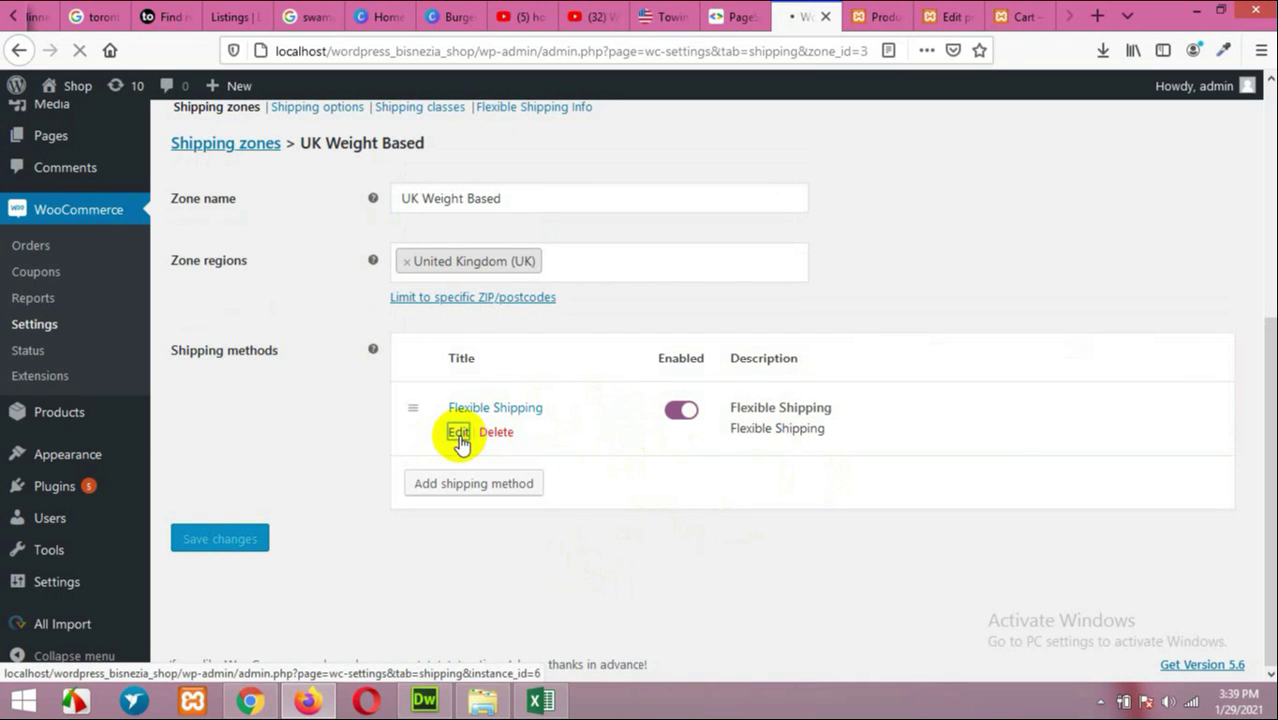
# Set the Flexible Shipping method title to 'Weight Based UK', leaving the method enabled.
pyautogui.scroll(-5, 457, 438)
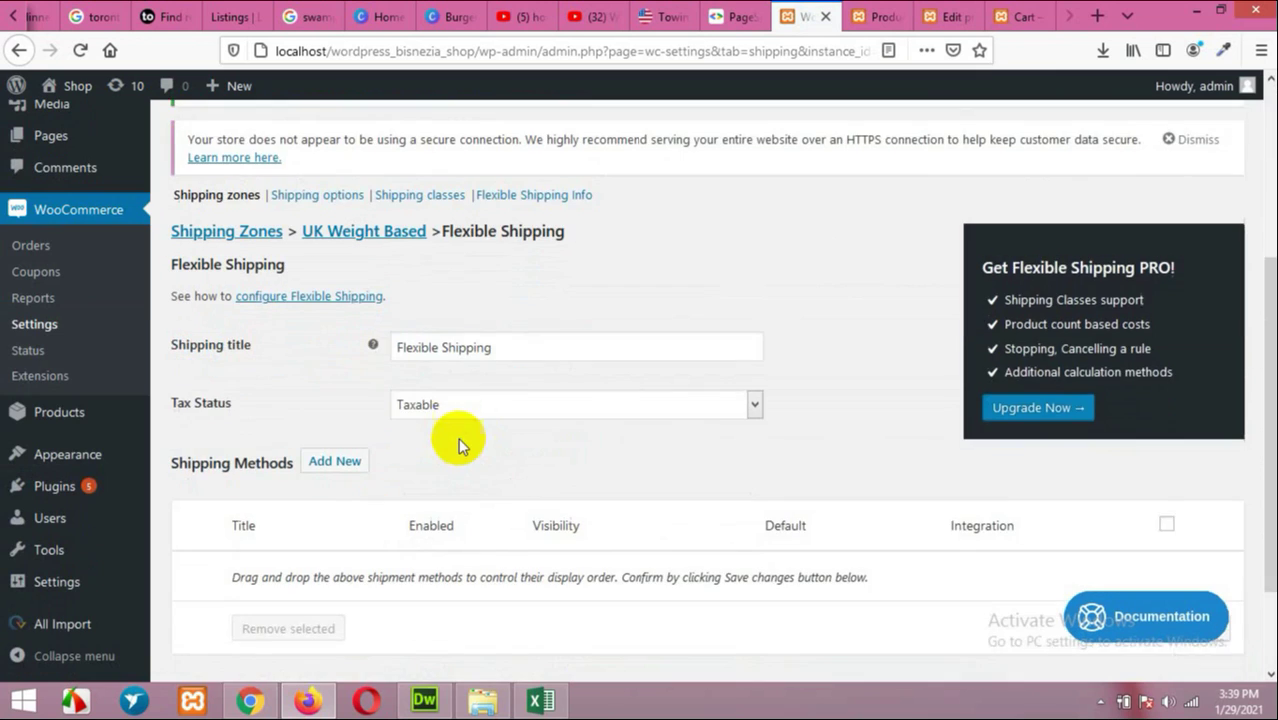
pyautogui.scroll(-1, 457, 438)
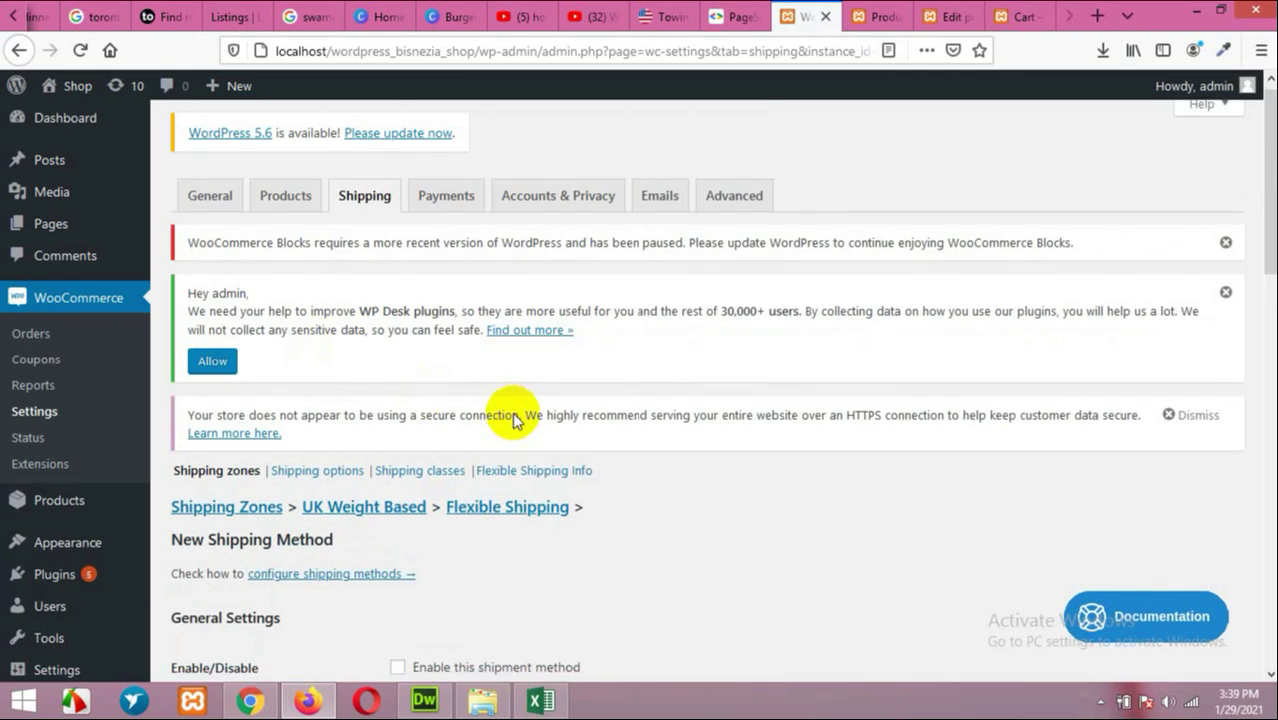
pyautogui.scroll(-4, 505, 415)
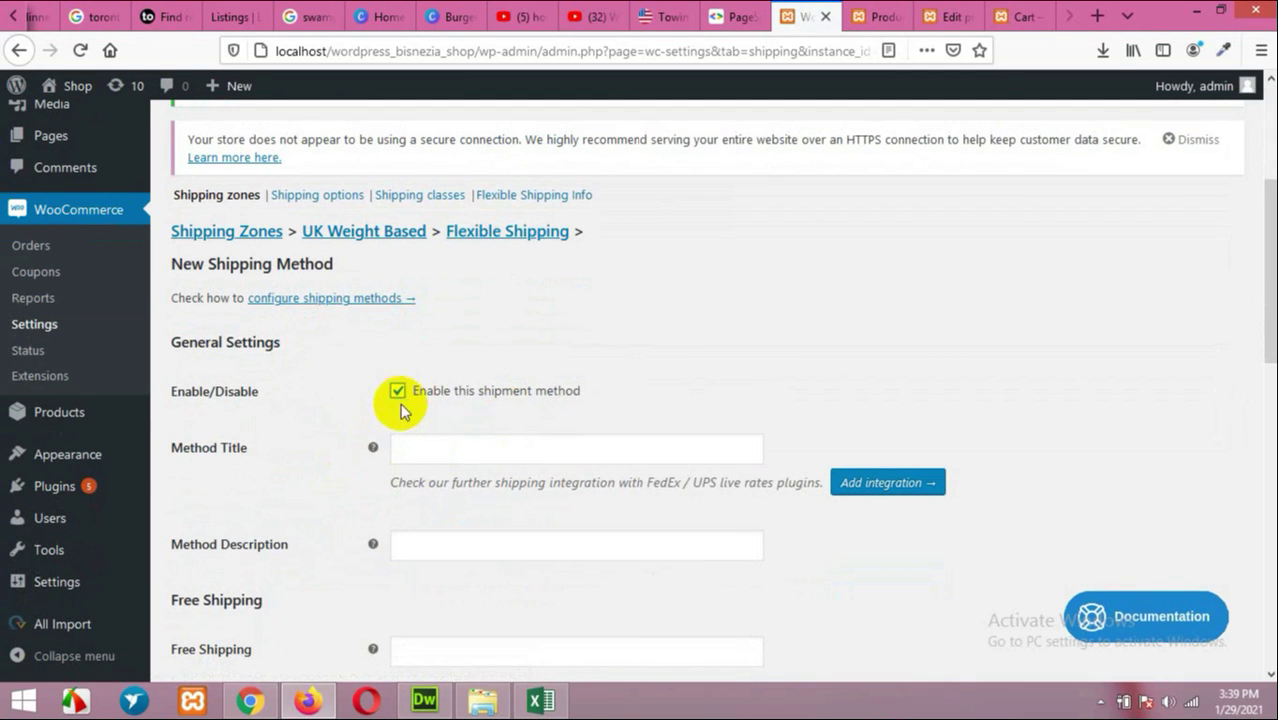
pyautogui.click(444, 458)
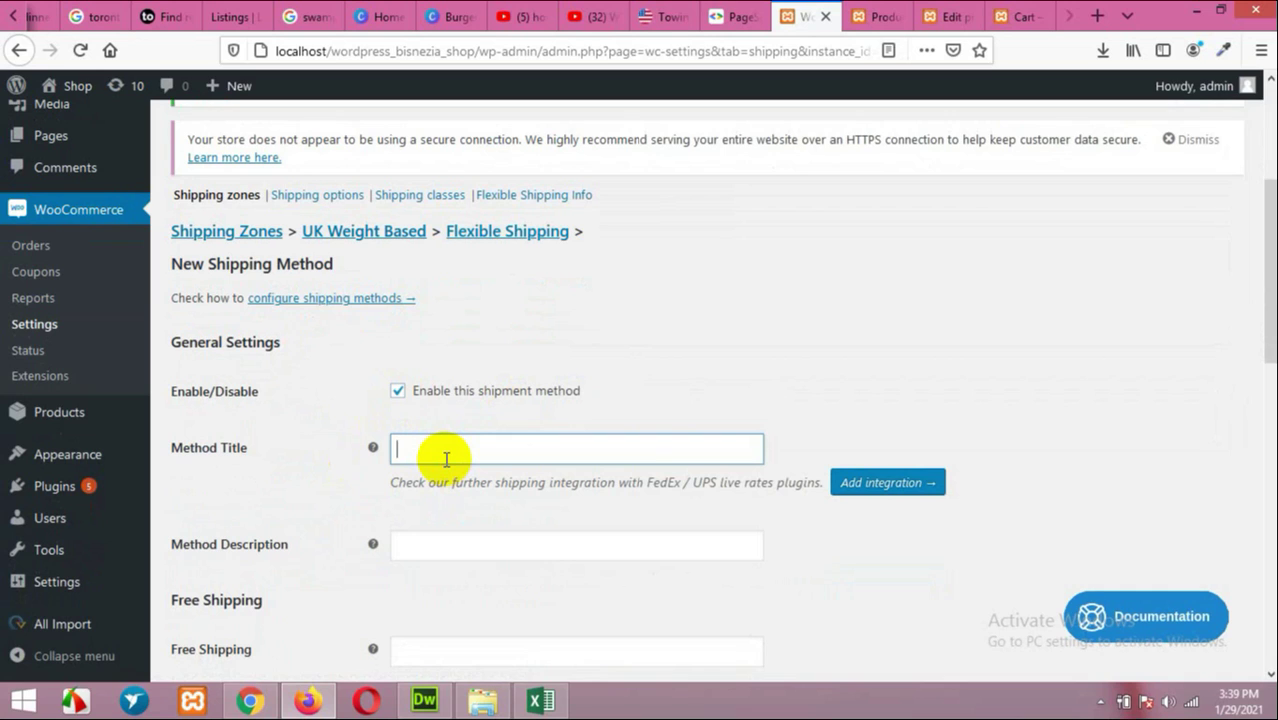
pyautogui.write('Wdith')
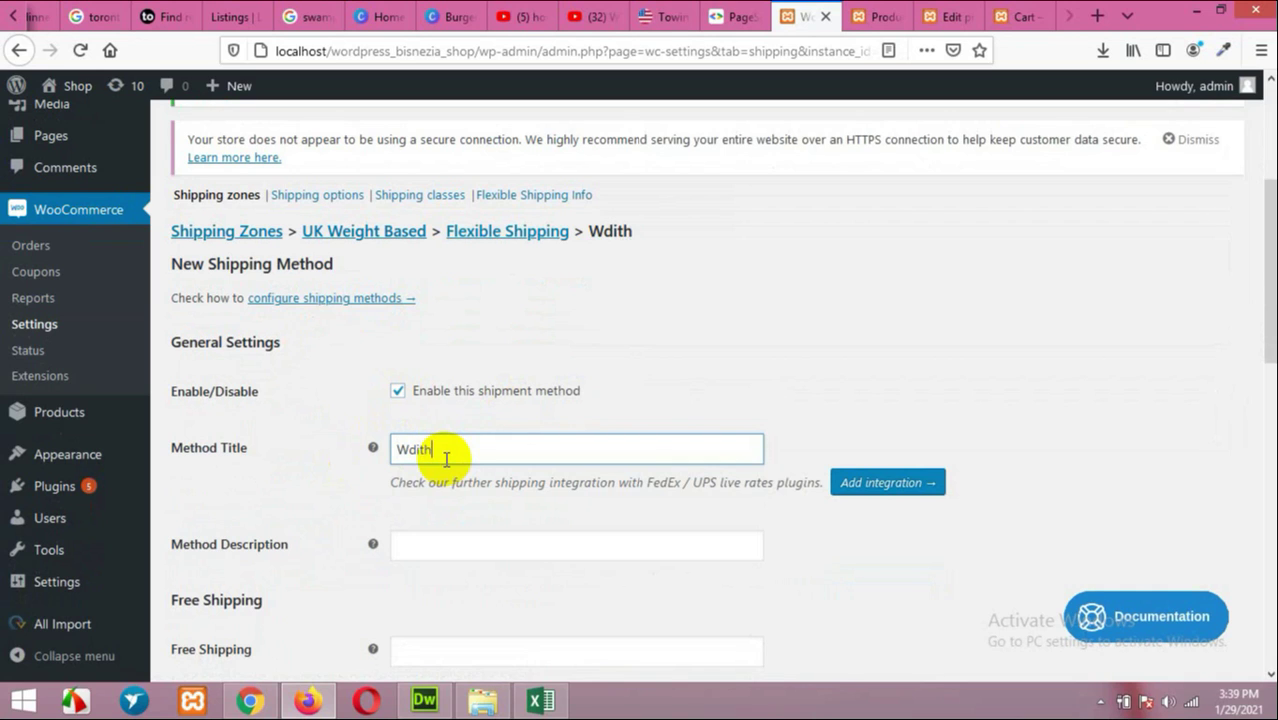
pyautogui.press('BackSpace')
pyautogui.press('BackSpace')
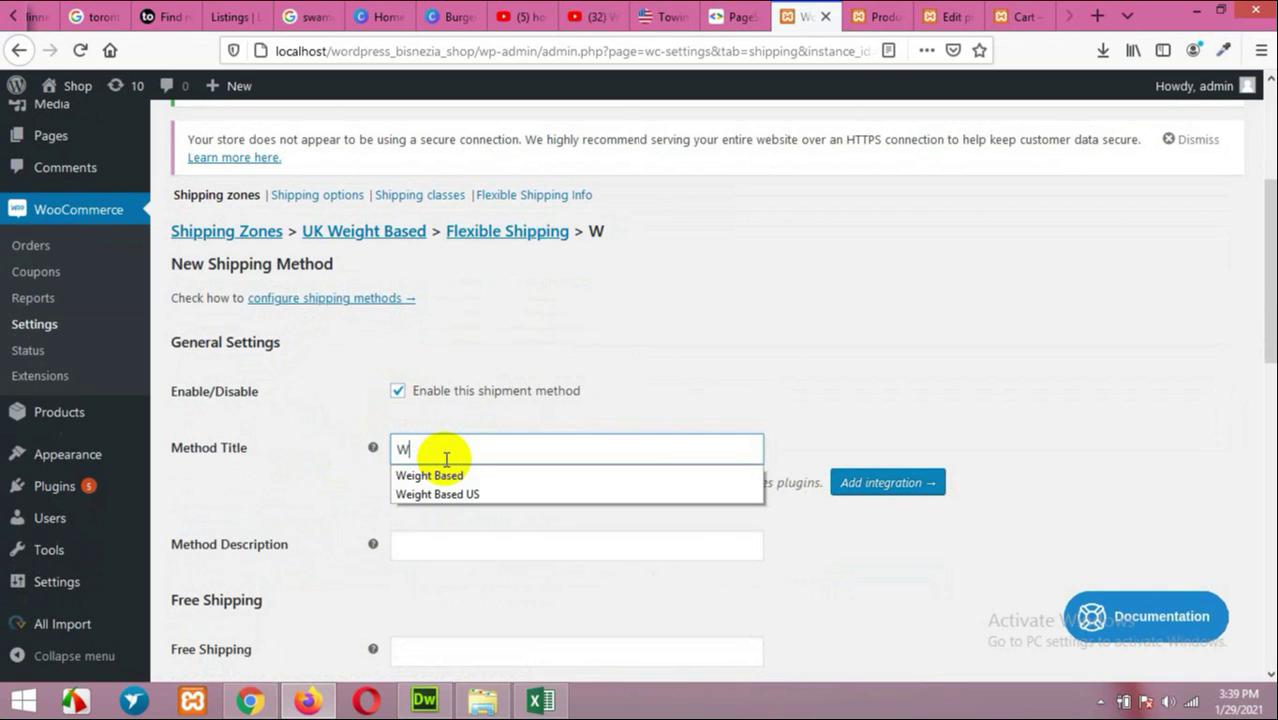
pyautogui.write('eight BasedU')
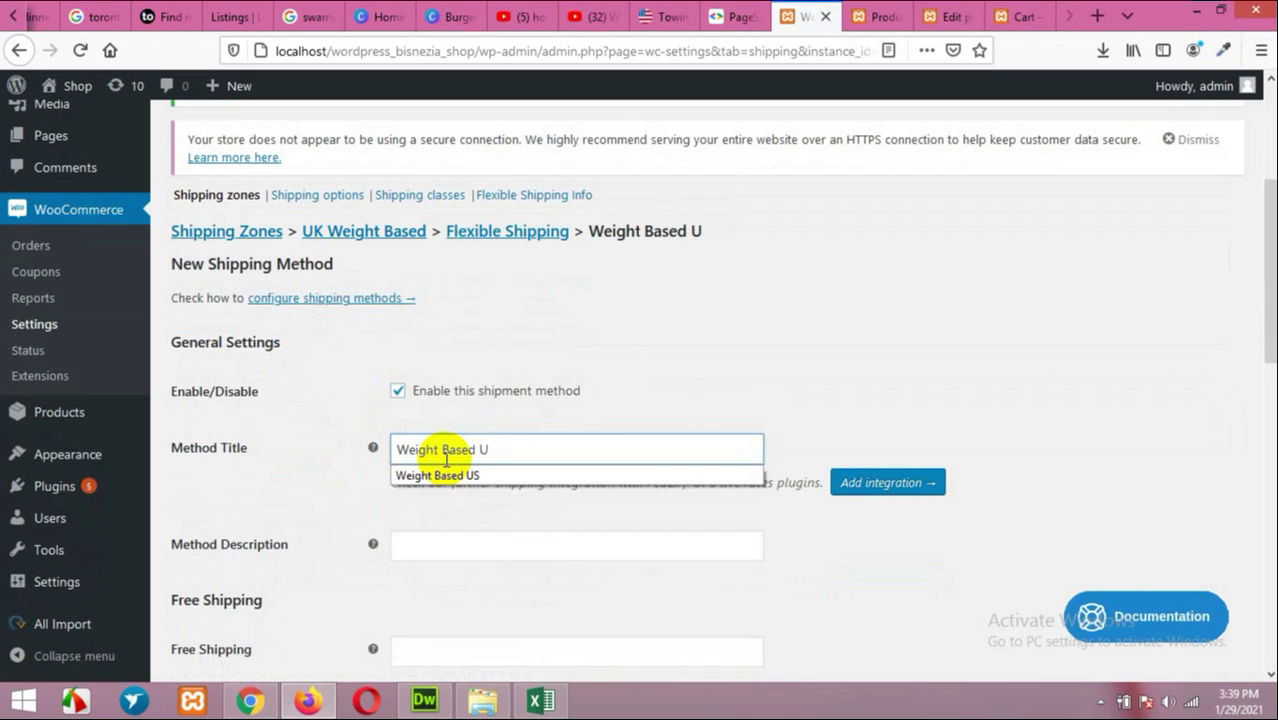
pyautogui.write('K')
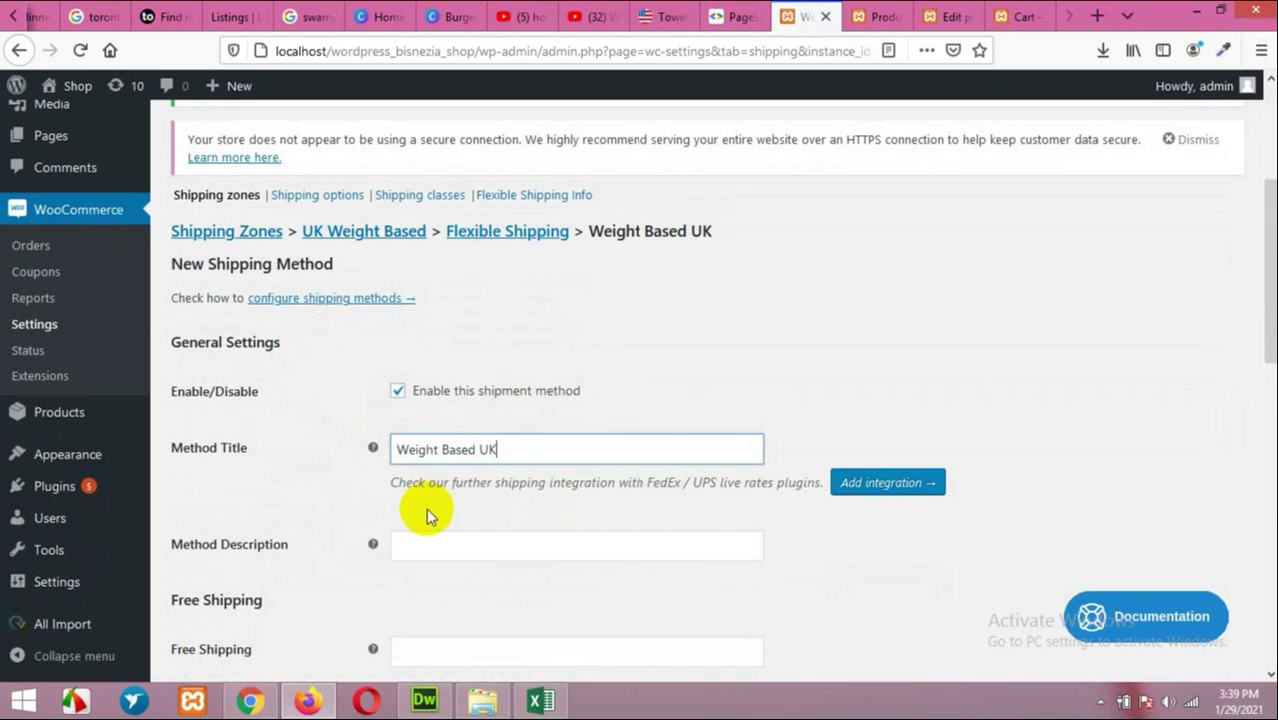
pyautogui.scroll(-5, 428, 513)
# Set rule 1 to Weight, 0–1 lbs, costing Rs4000.
pyautogui.scroll(-3, 420, 515)
pyautogui.scroll(-2, 345, 526)
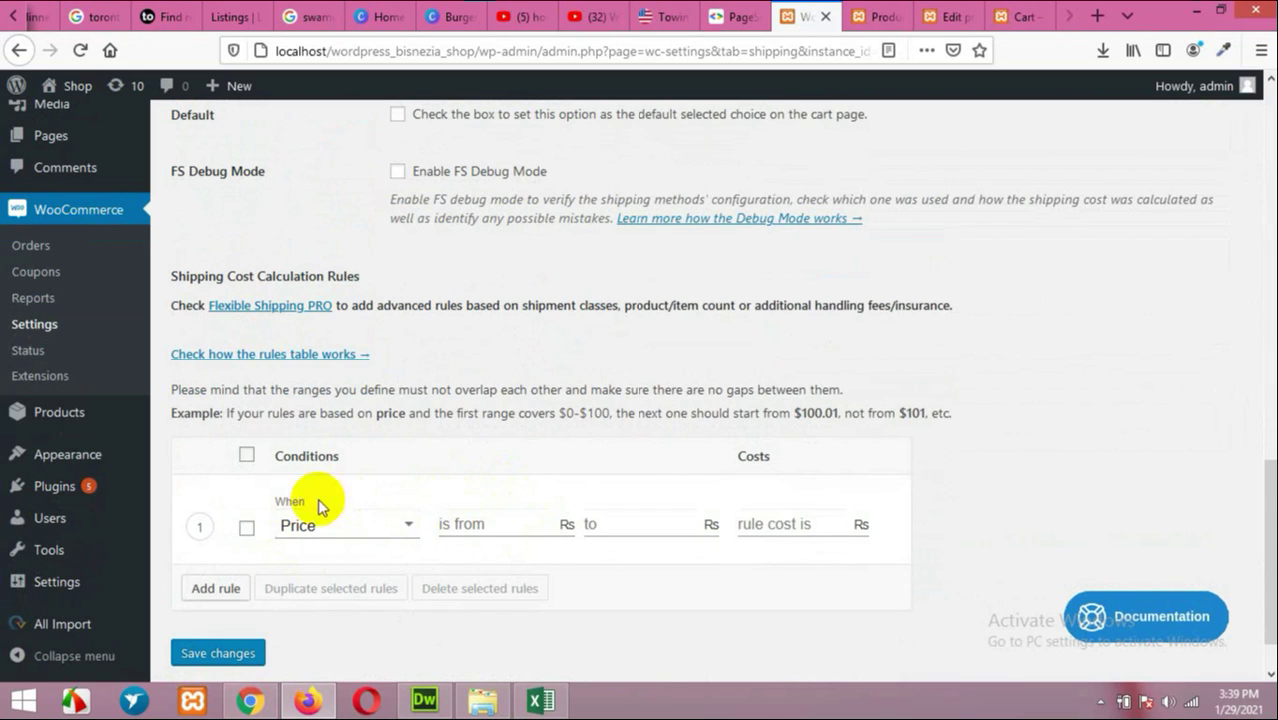
pyautogui.click(295, 532)
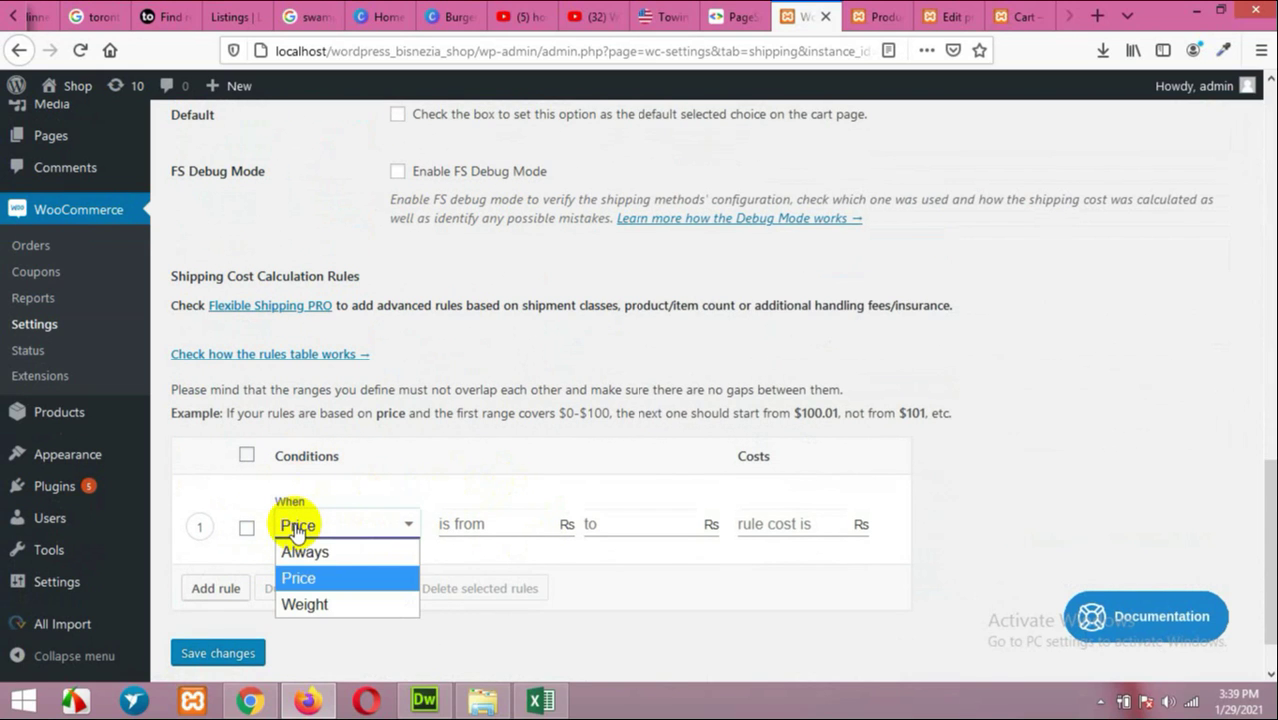
pyautogui.click(302, 604)
pyautogui.click(472, 523)
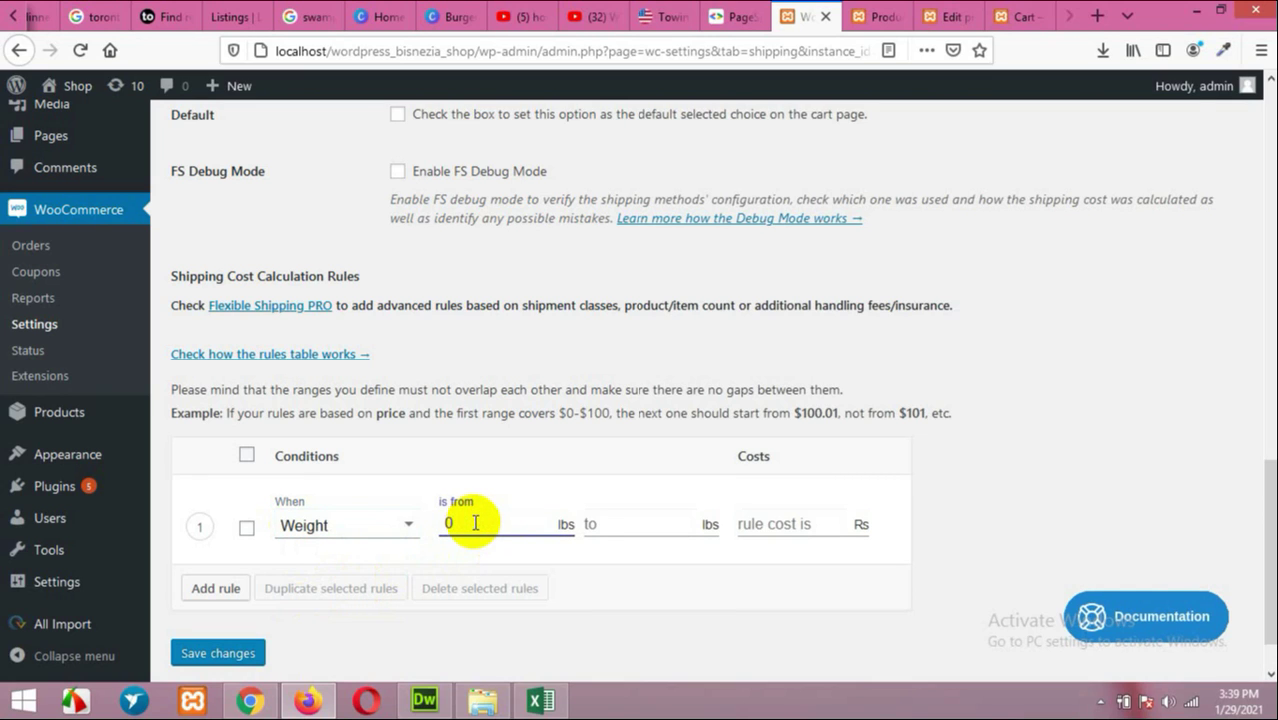
pyautogui.click(699, 524)
pyautogui.write('1')
pyautogui.click(793, 528)
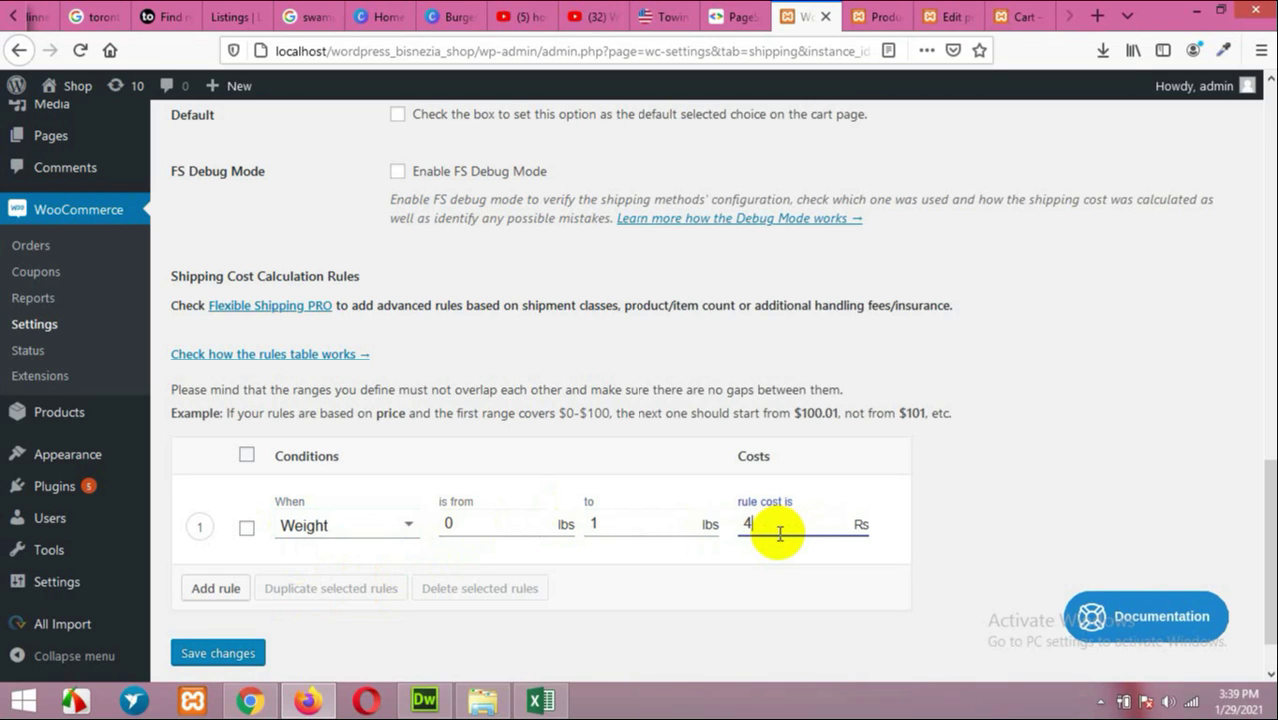
# Add rule 2 based on Weight, 2–10 lbs, costing Rs8000.
pyautogui.click(208, 587)
pyautogui.click(337, 592)
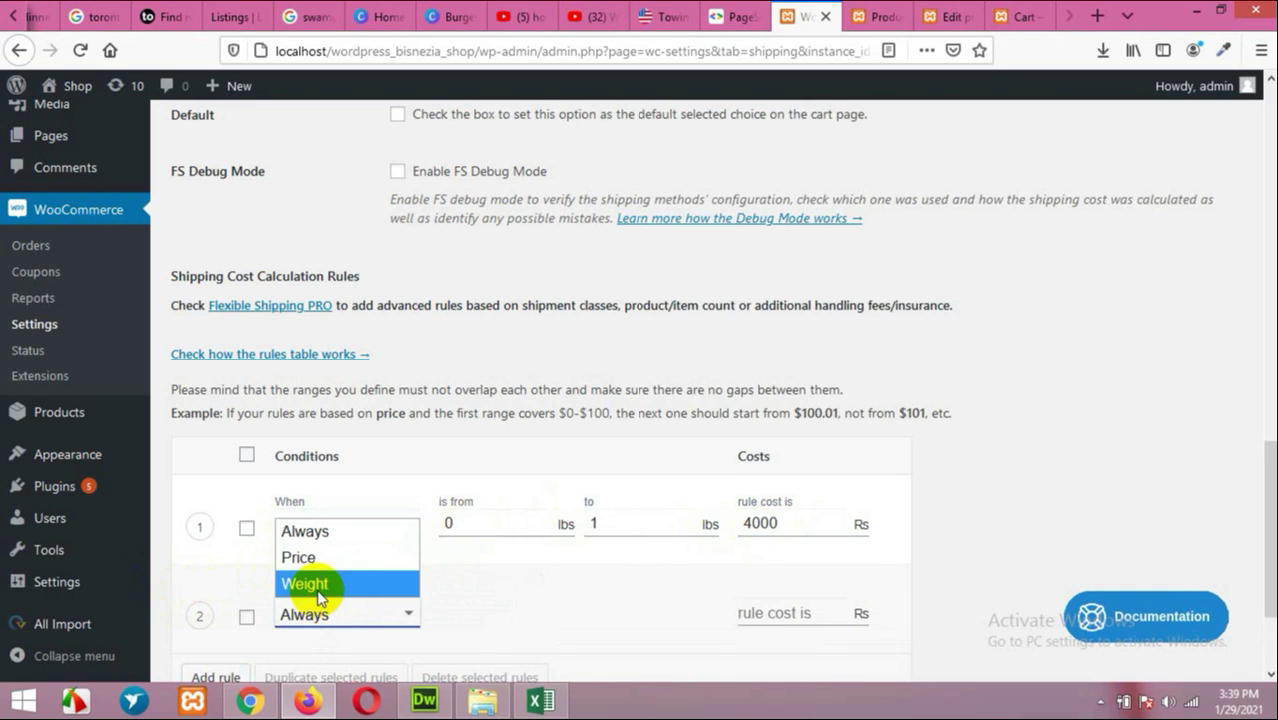
pyautogui.click(302, 585)
pyautogui.click(475, 612)
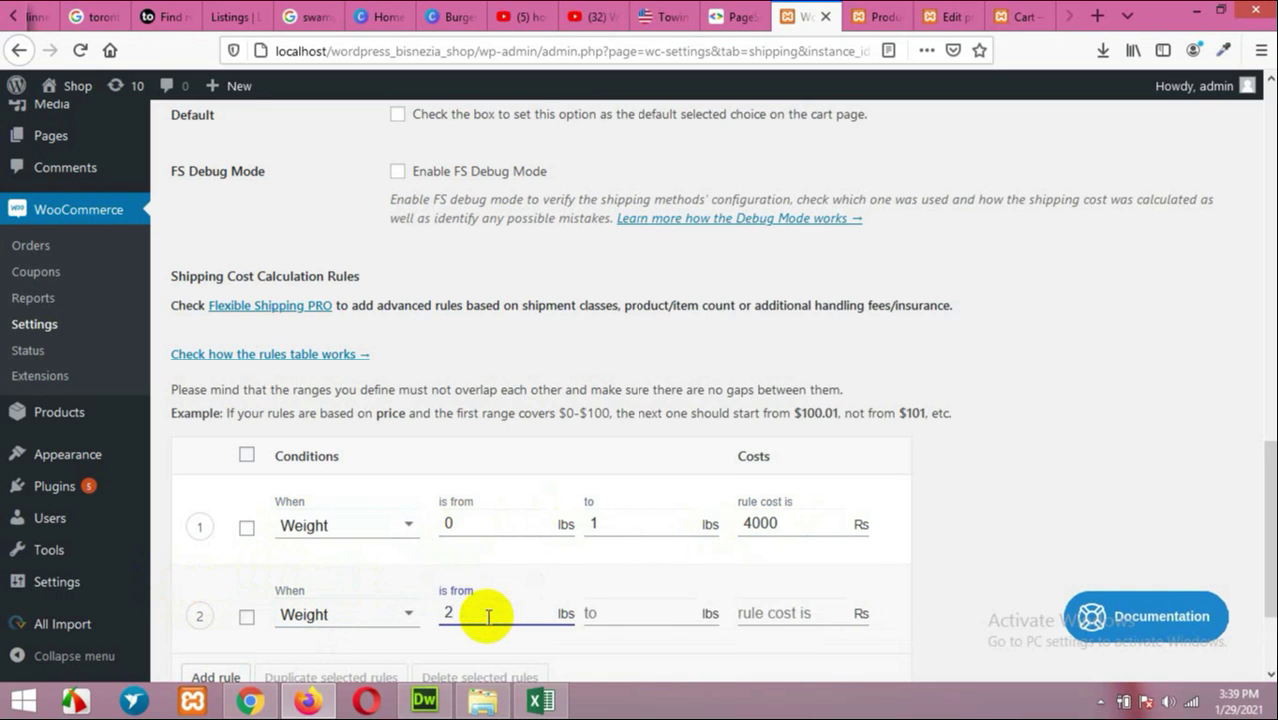
pyautogui.click(770, 614)
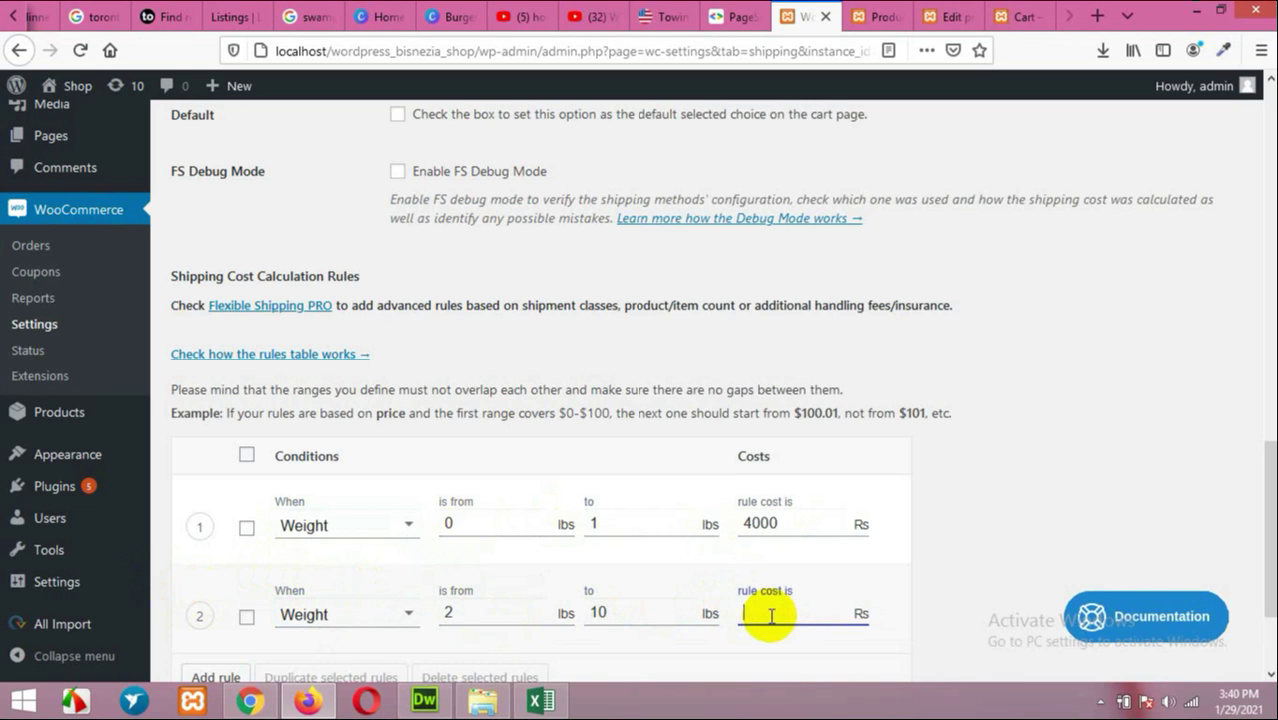
pyautogui.scroll(-3, 428, 607)
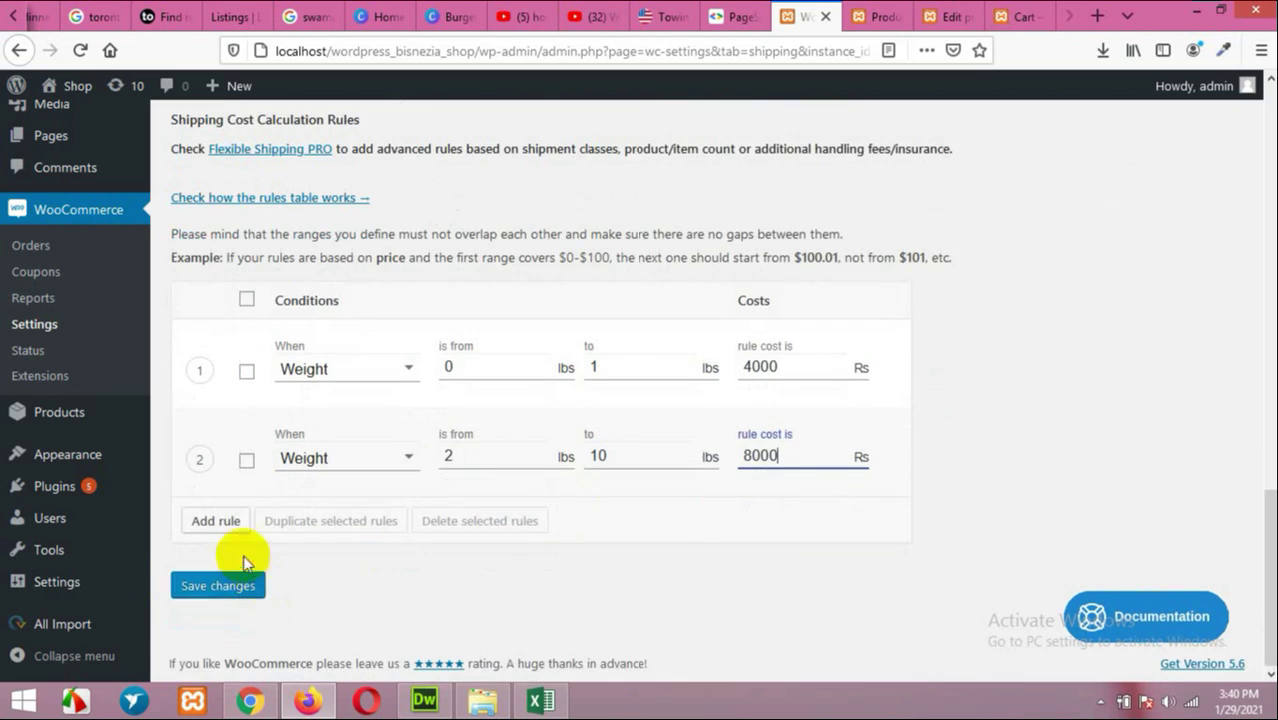
pyautogui.click(219, 585)
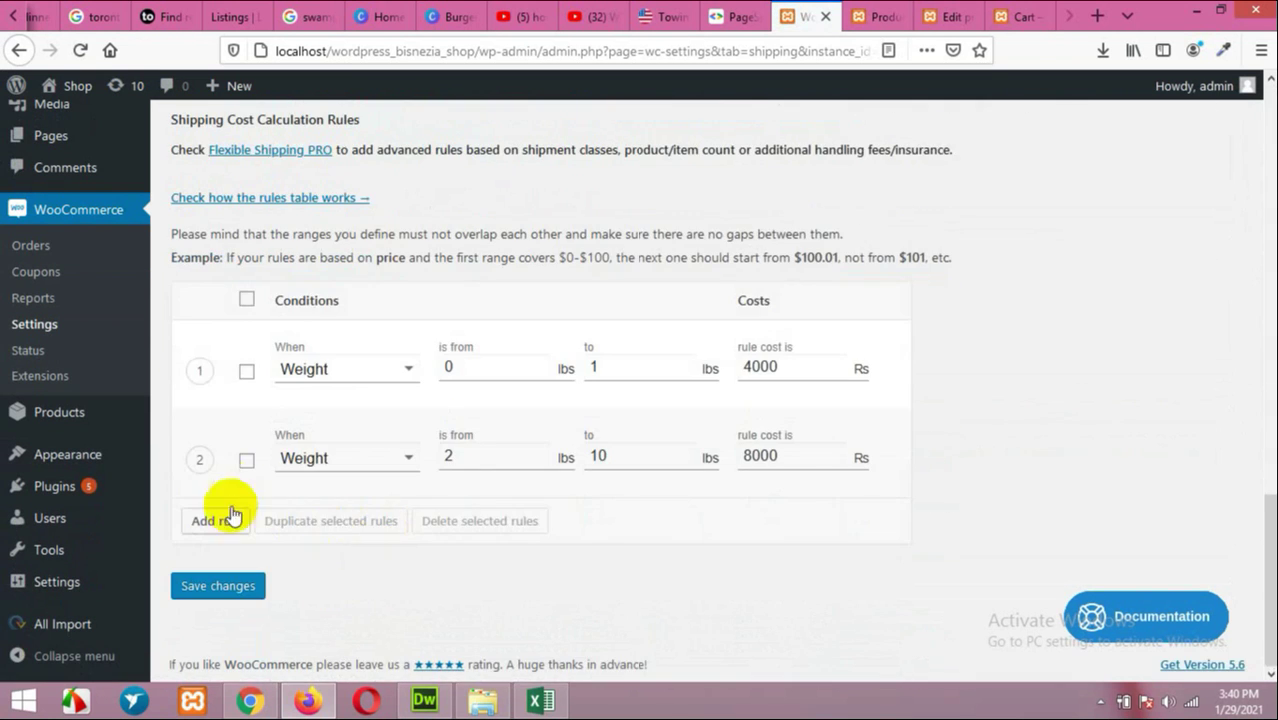
# Add rule 3 based on Weight, 11–20 lbs, costing Rs10000.
pyautogui.click(216, 520)
pyautogui.click(398, 546)
pyautogui.click(338, 626)
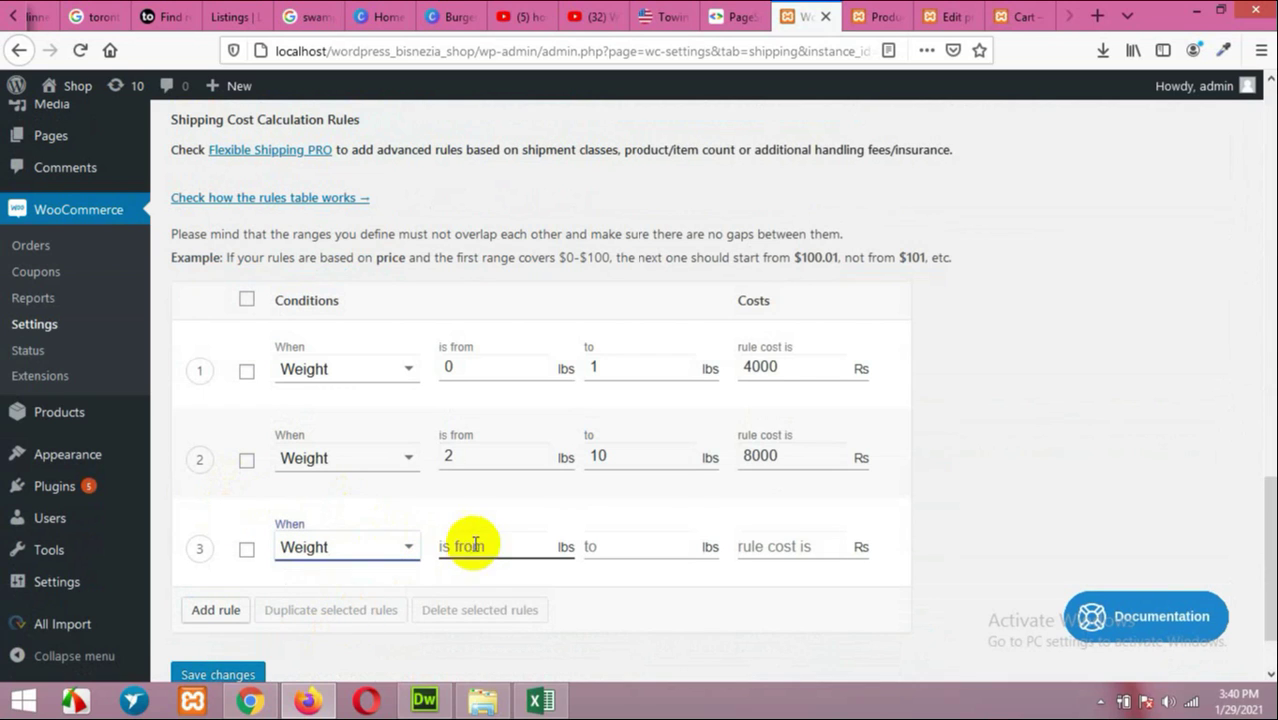
pyautogui.click(490, 543)
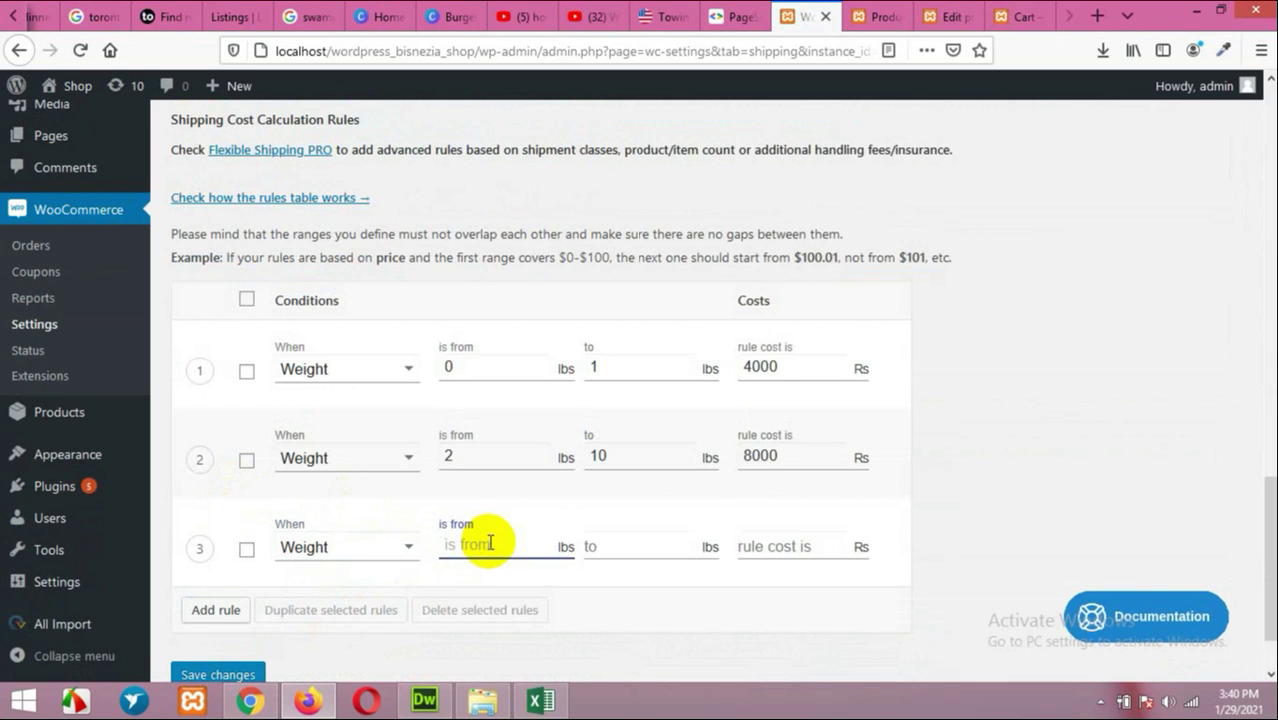
pyautogui.click(648, 540)
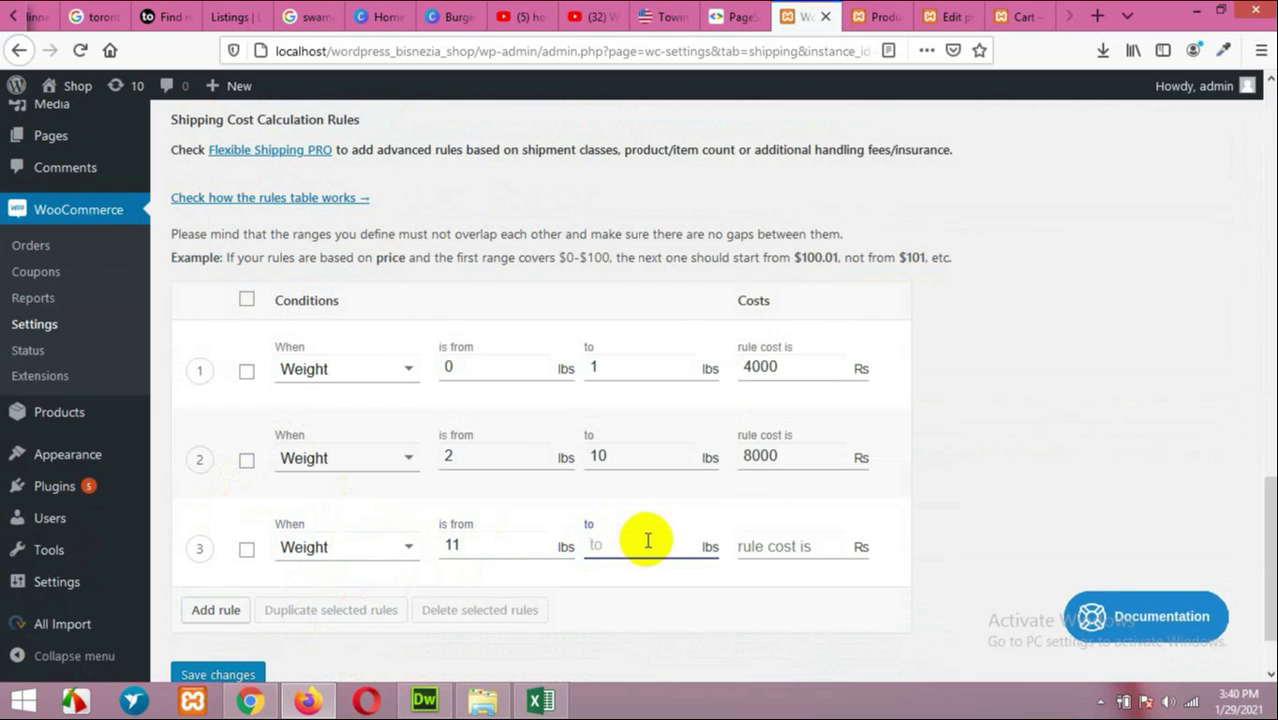
pyautogui.write('20')
pyautogui.click(810, 549)
pyautogui.write('10000')
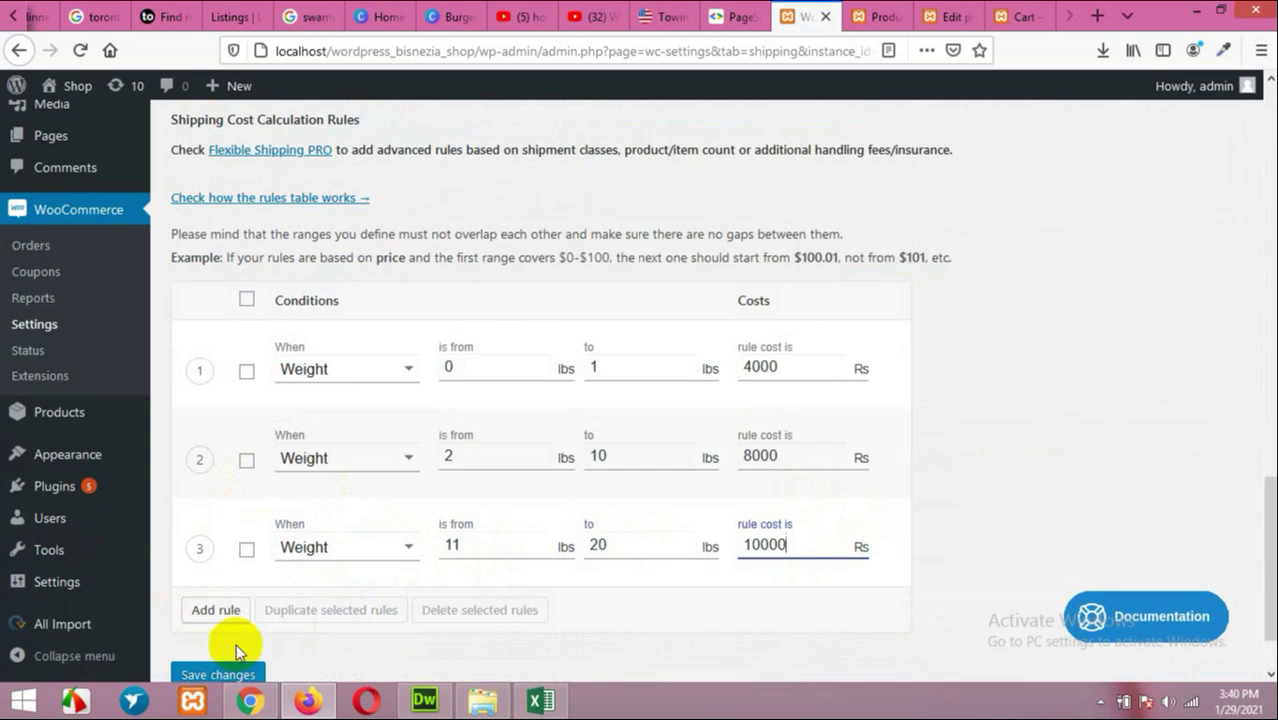
# Save the Weight Based UK method's three weight rules and return to the cart.
pyautogui.click(215, 674)
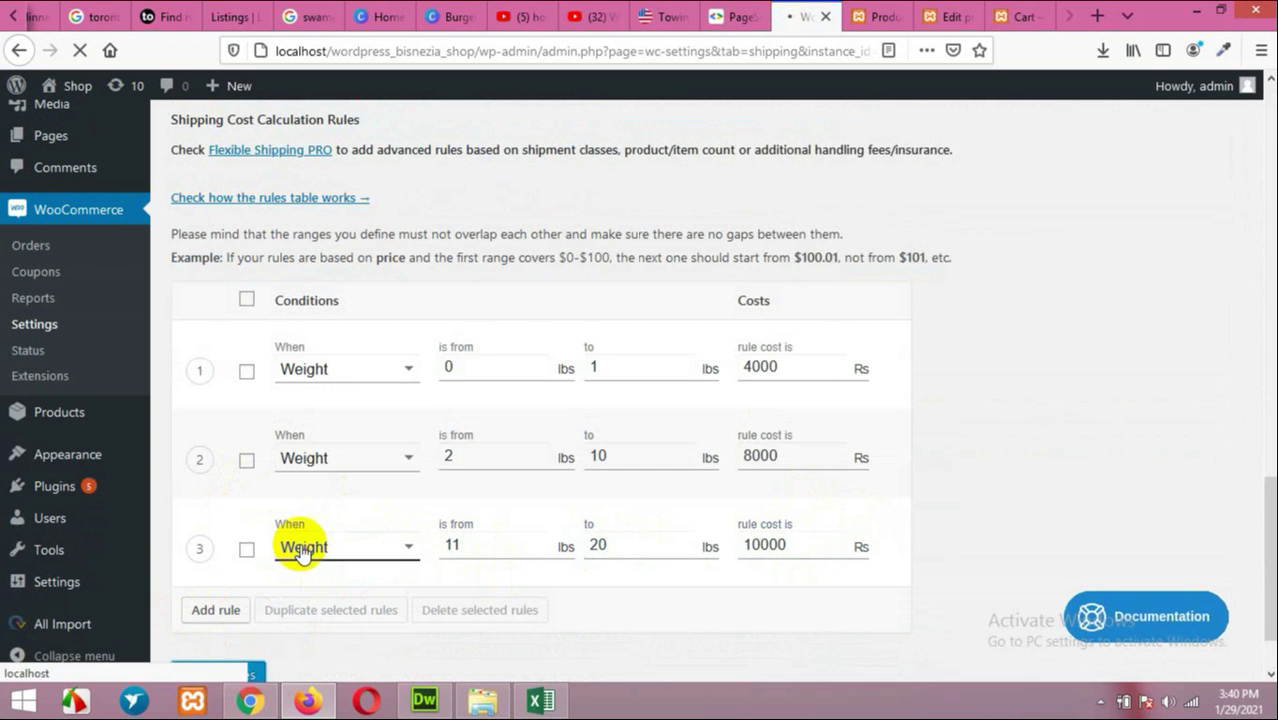
pyautogui.scroll(-4, 500, 498)
pyautogui.scroll(-3, 440, 485)
pyautogui.scroll(-3, 410, 495)
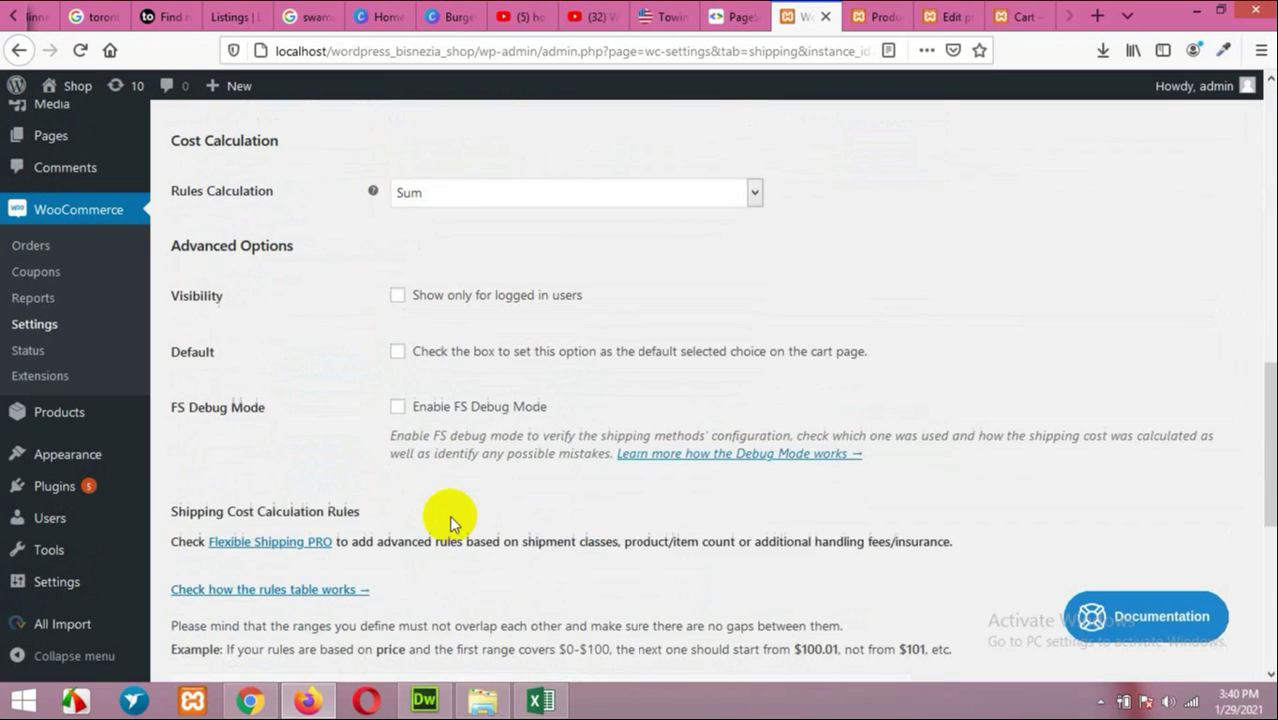
pyautogui.scroll(5, 405, 501)
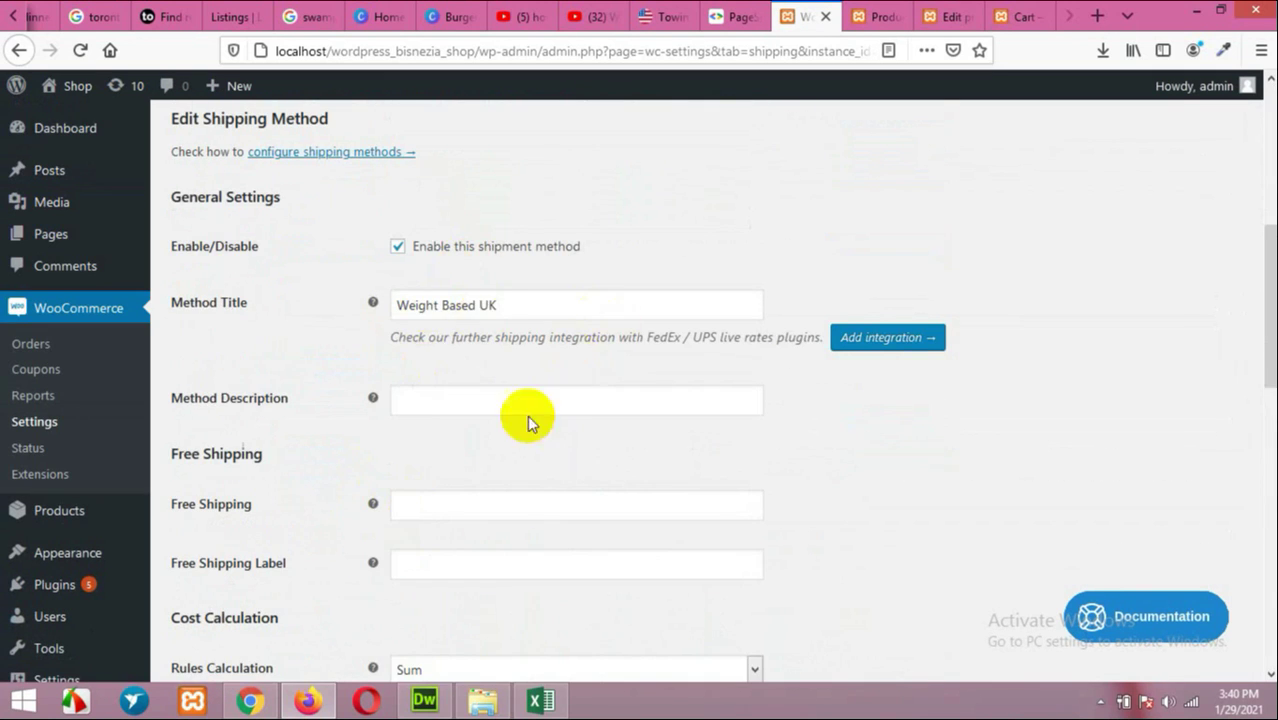
pyautogui.scroll(-4, 414, 447)
pyautogui.scroll(-5, 414, 447)
pyautogui.scroll(-1, 391, 605)
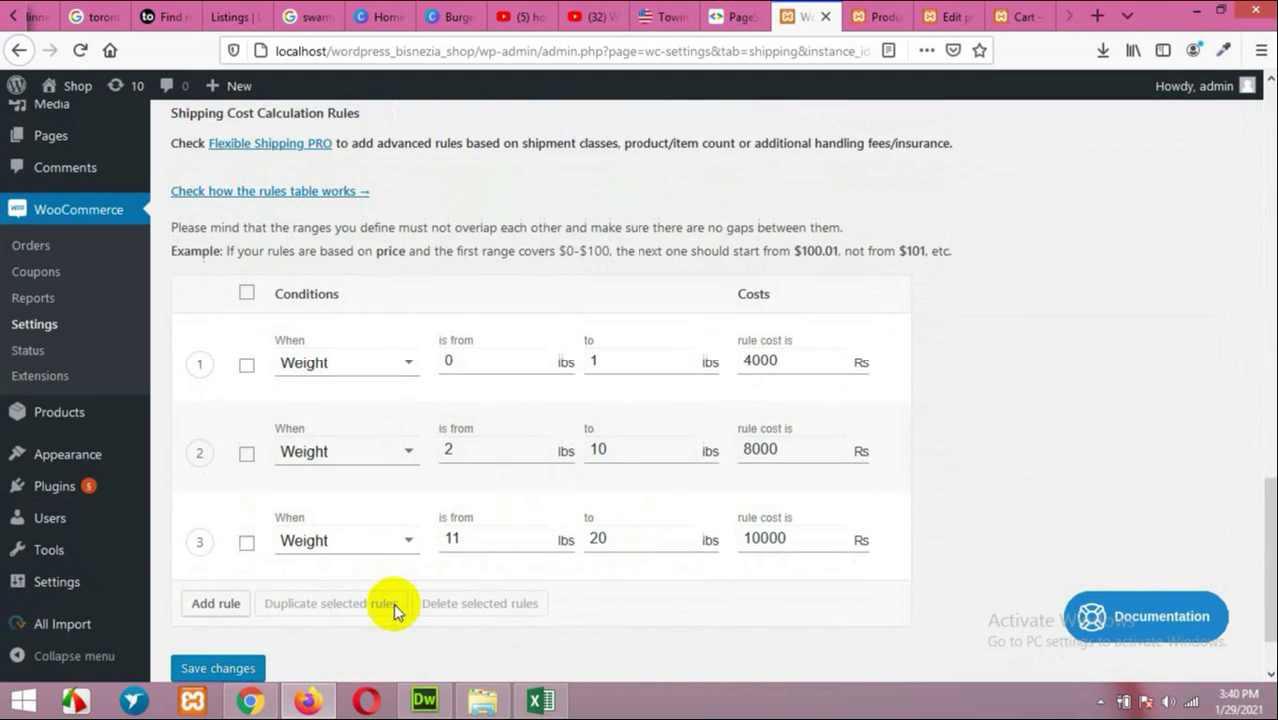
pyautogui.click(225, 592)
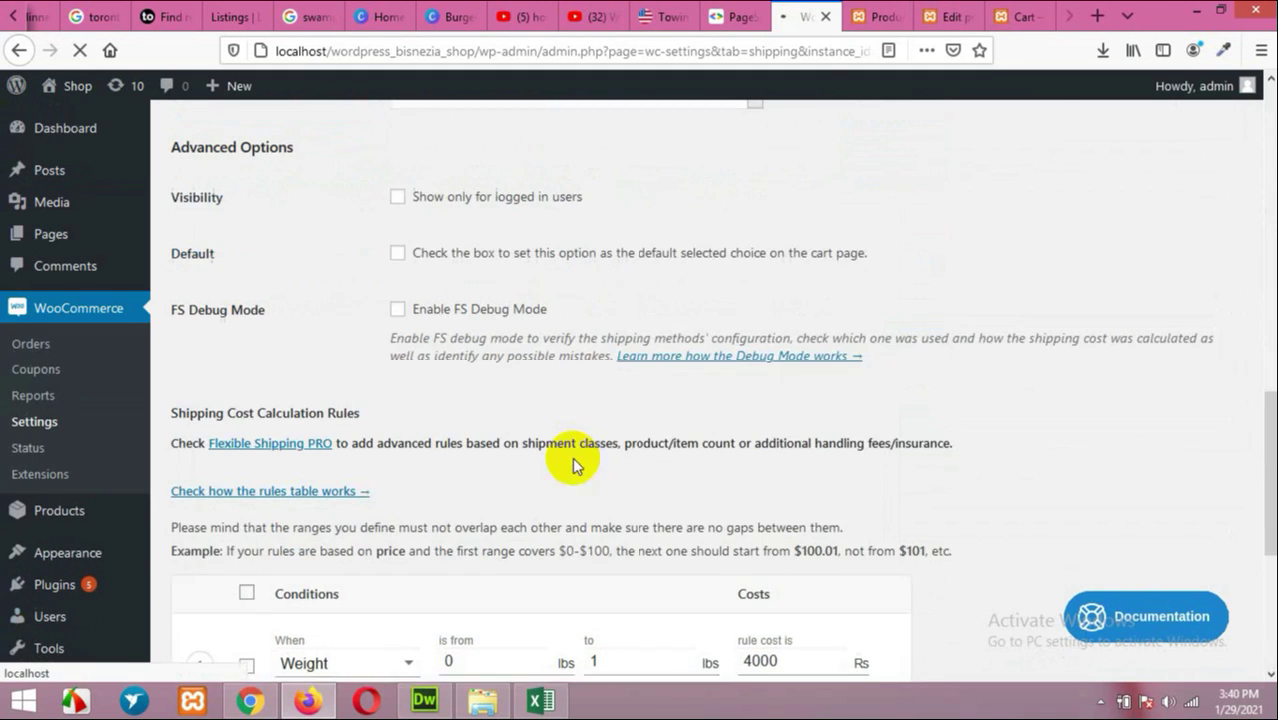
pyautogui.click(1010, 16)
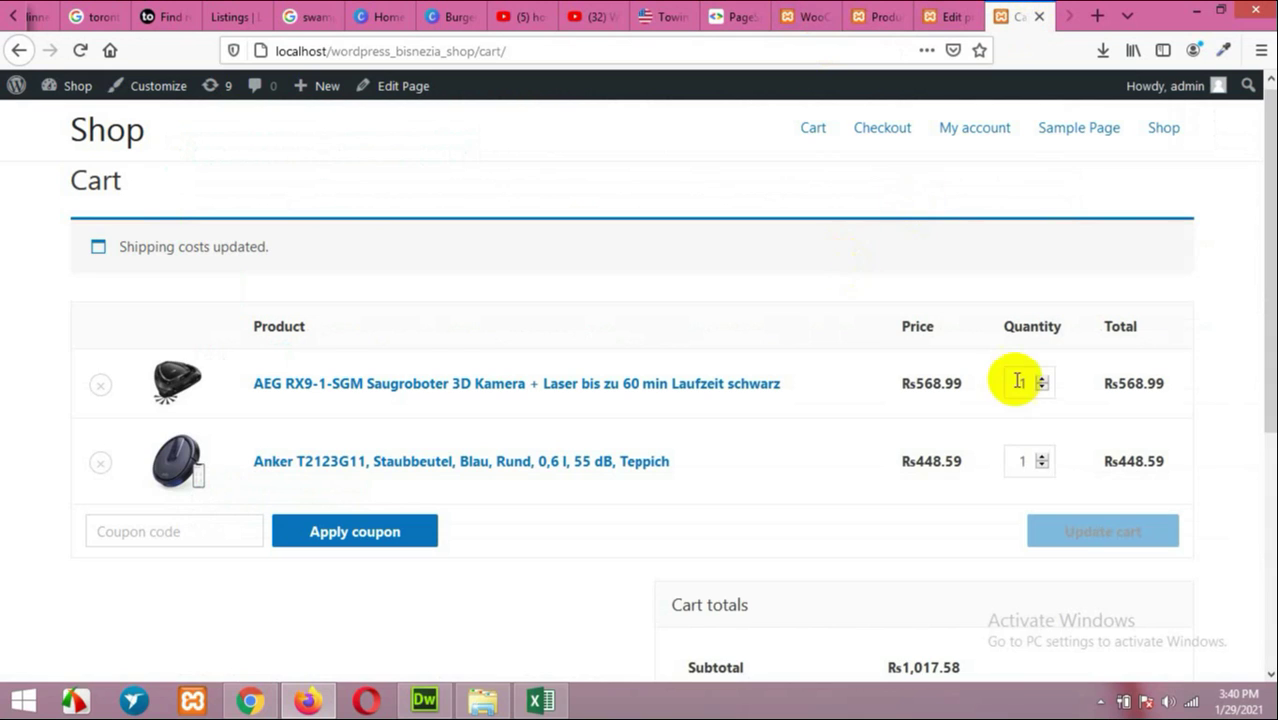
# Estimate the cart's shipping for a United Kingdom (UK) address.
pyautogui.scroll(-1, 784, 528)
pyautogui.scroll(-3, 884, 398)
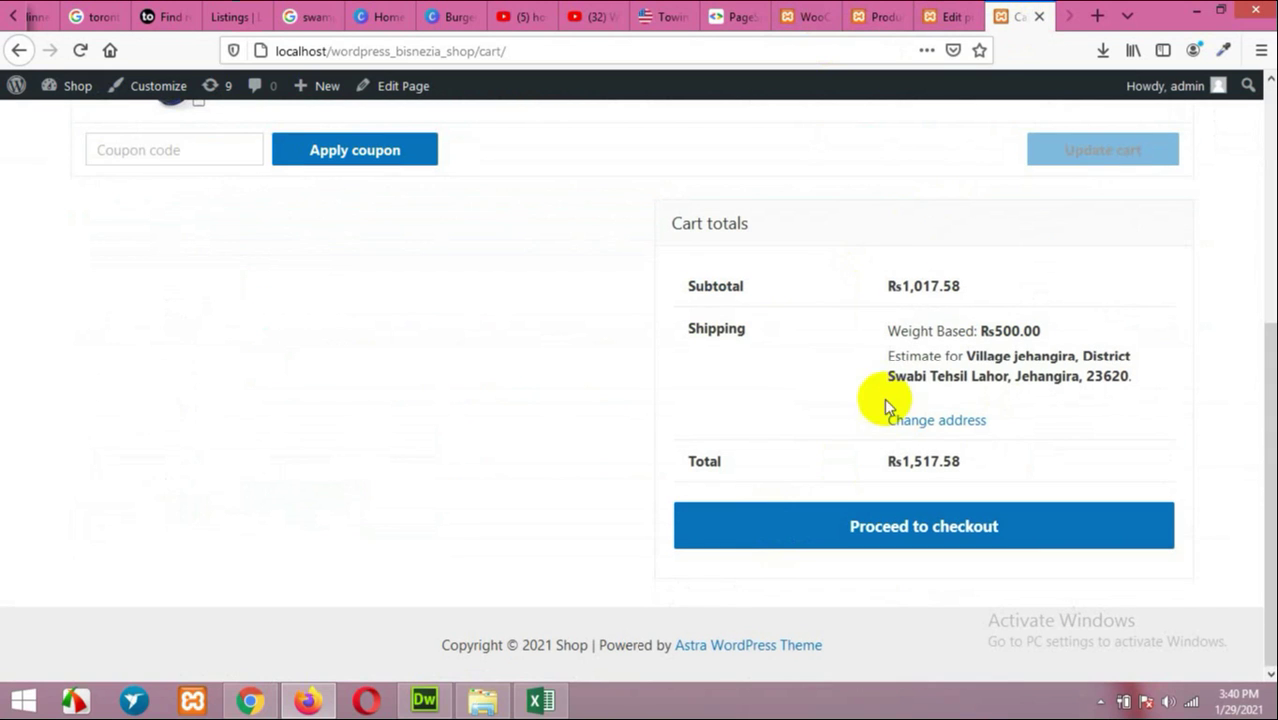
pyautogui.click(940, 424)
pyautogui.click(941, 462)
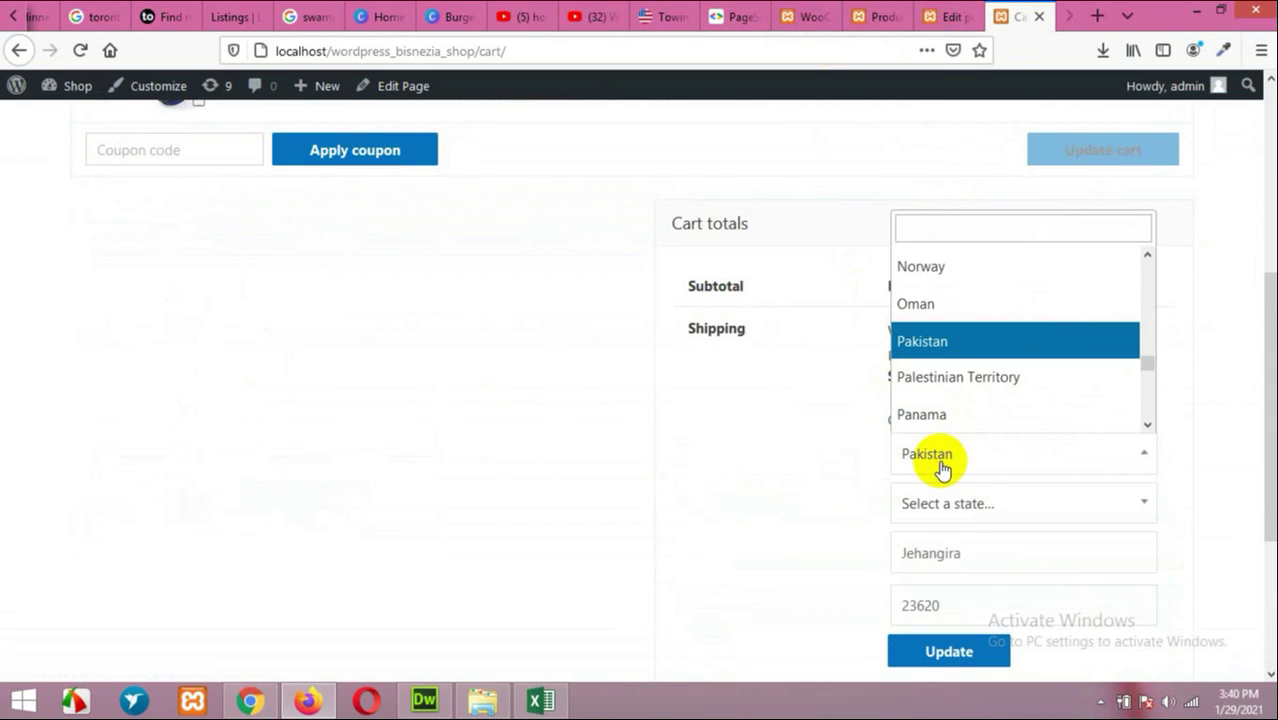
pyautogui.write('united')
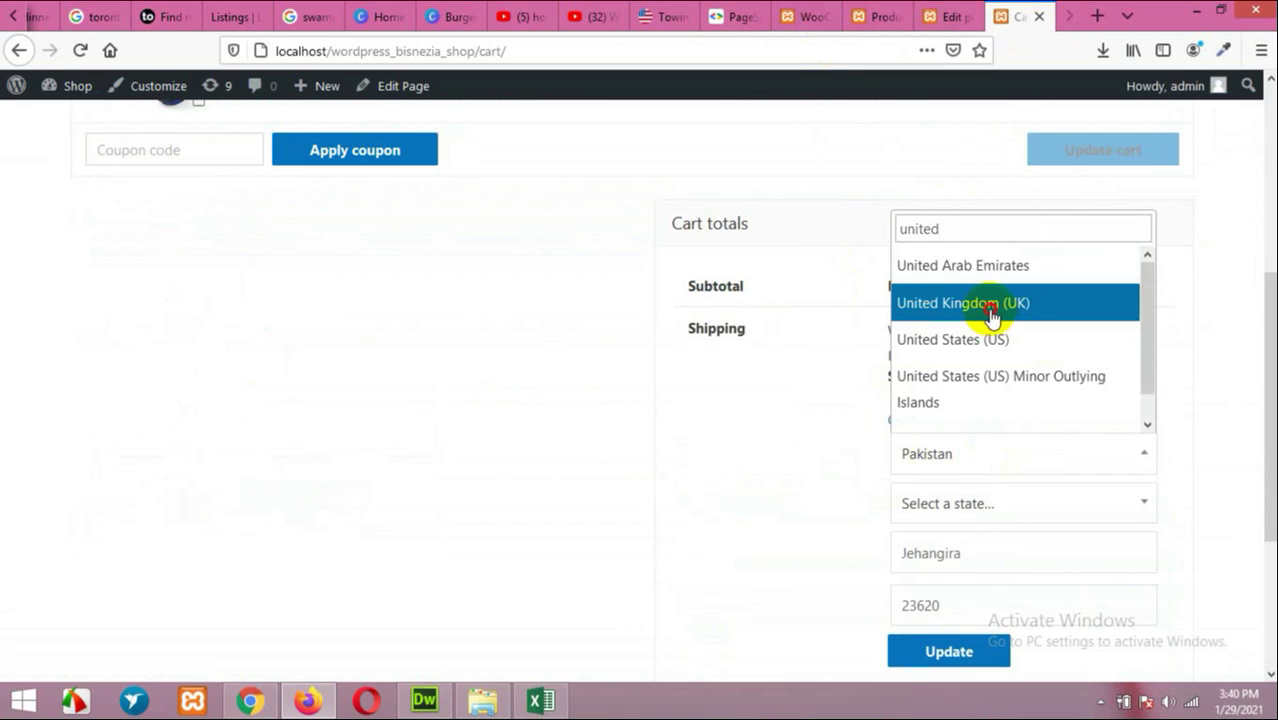
pyautogui.click(991, 316)
pyautogui.click(927, 651)
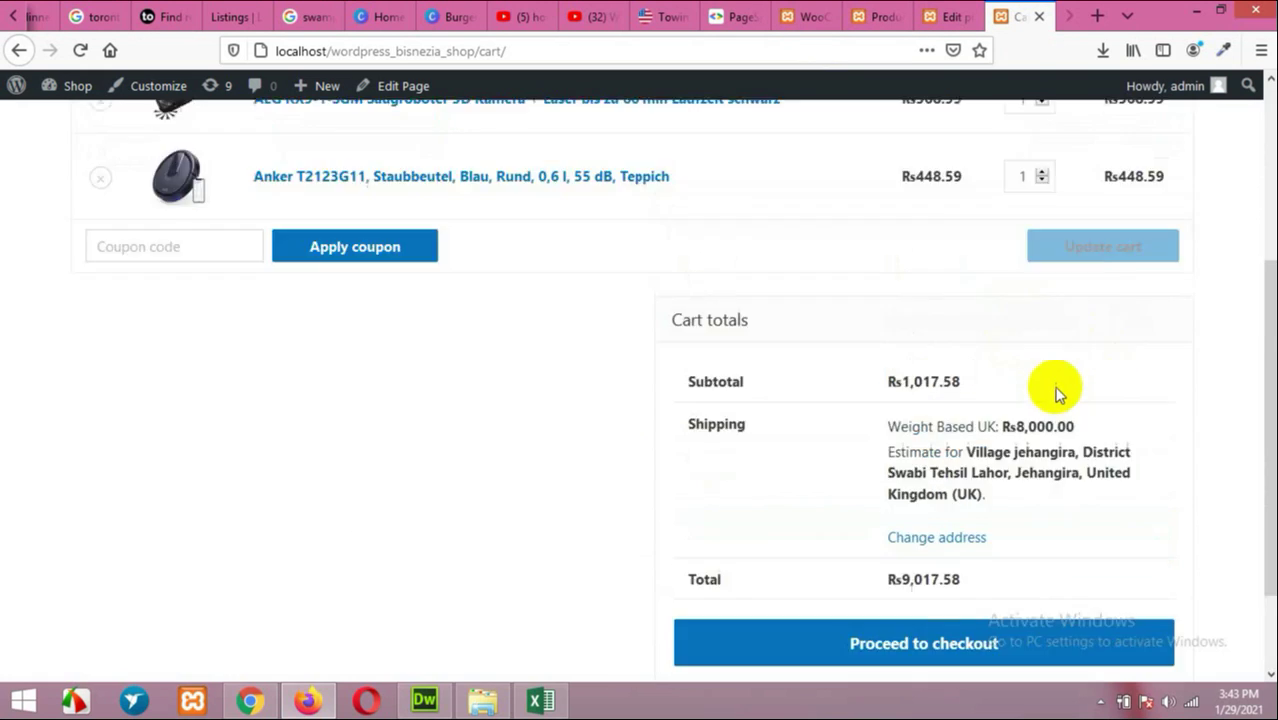
# Raise the AEG RX9-1-SGM quantity to 10, making Weight Based UK shipping Rs10,000.00.
pyautogui.click(1043, 263)
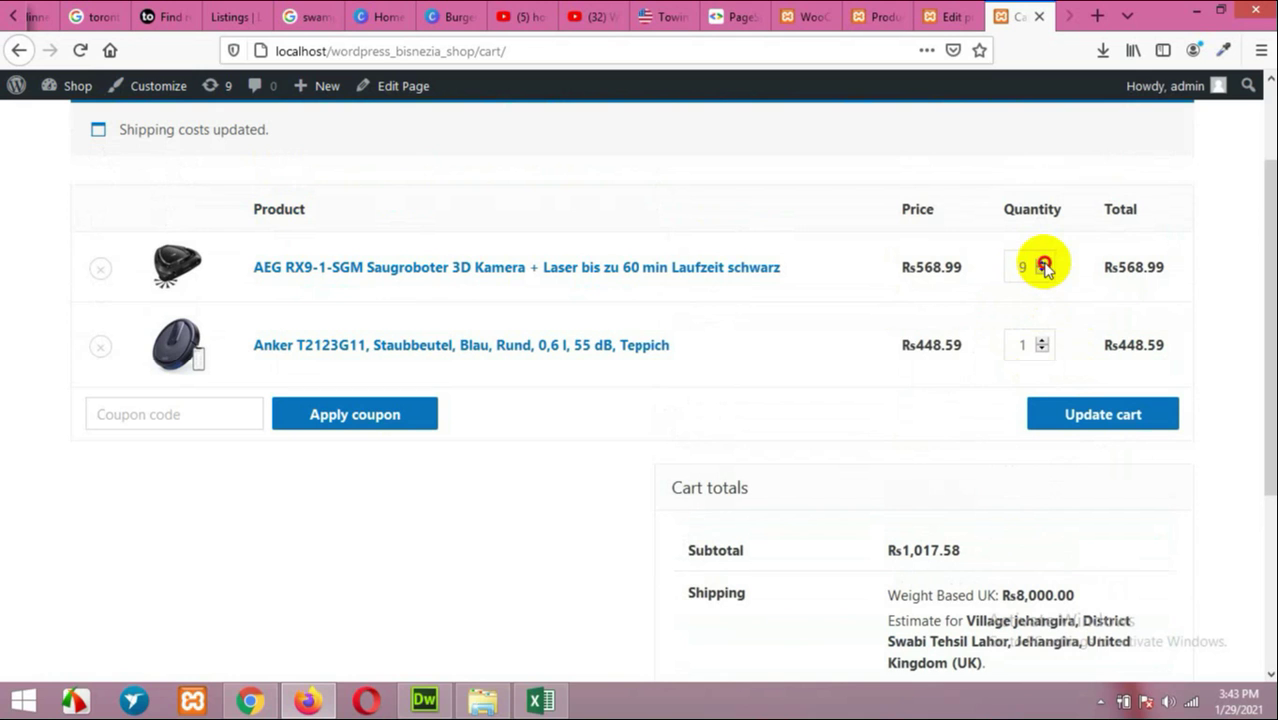
pyautogui.click(1072, 414)
pyautogui.scroll(-3, 870, 443)
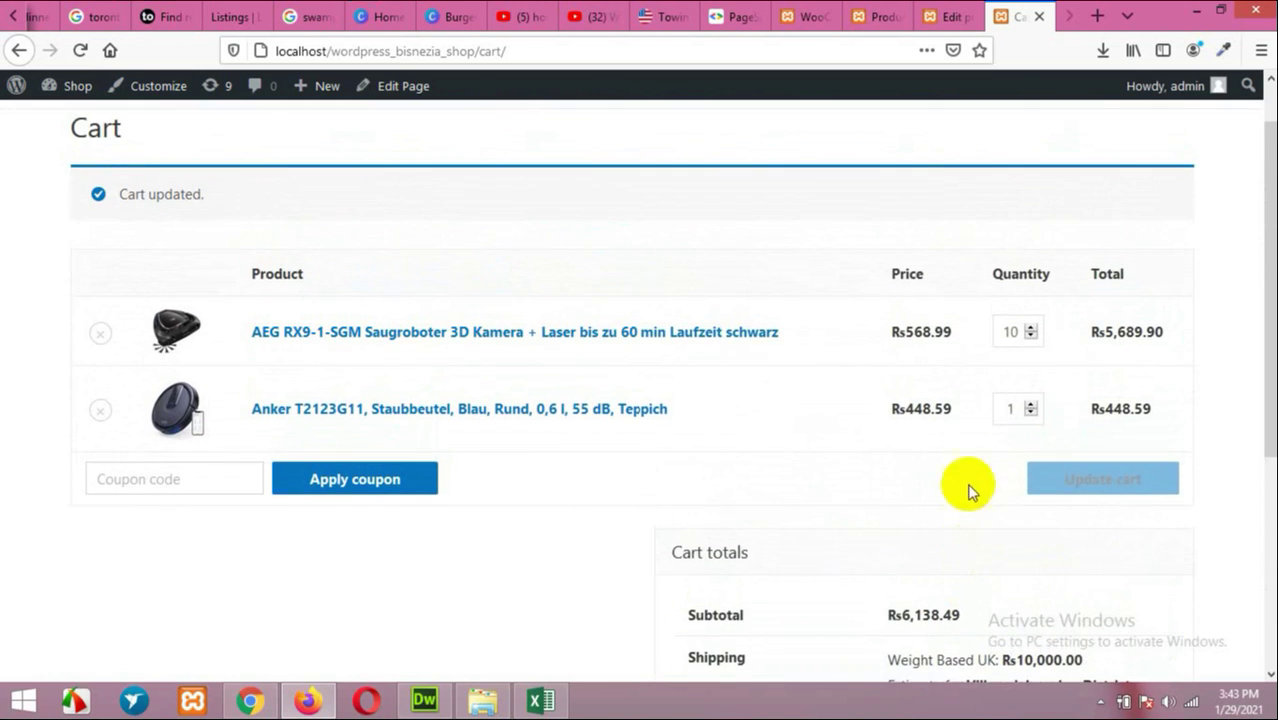
pyautogui.scroll(-3, 882, 462)
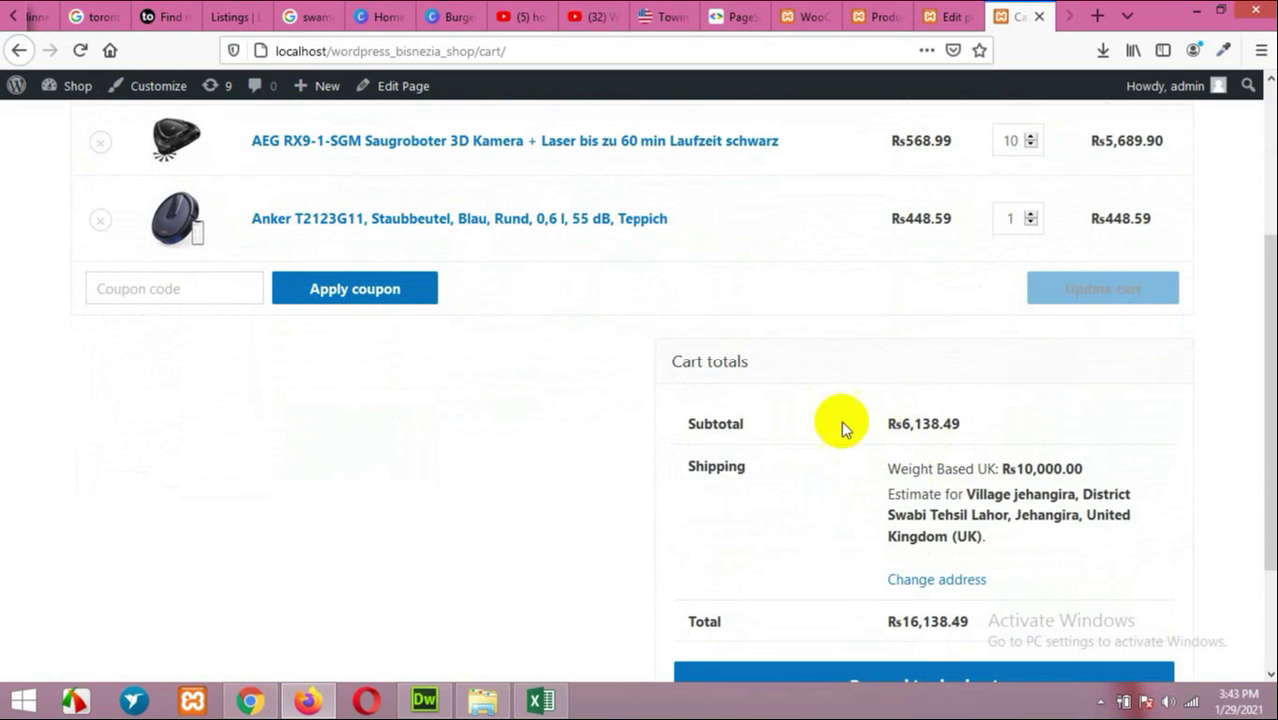
pyautogui.scroll(-3, 906, 443)
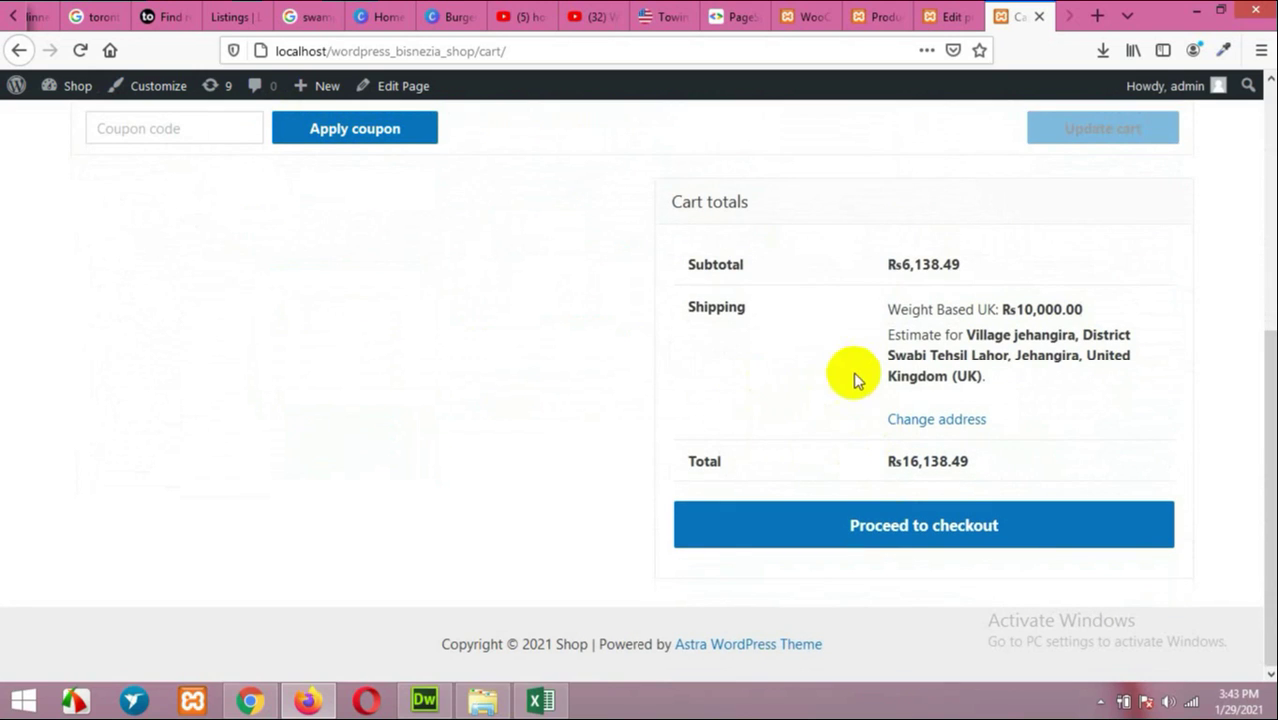
pyautogui.scroll(5, 760, 345)
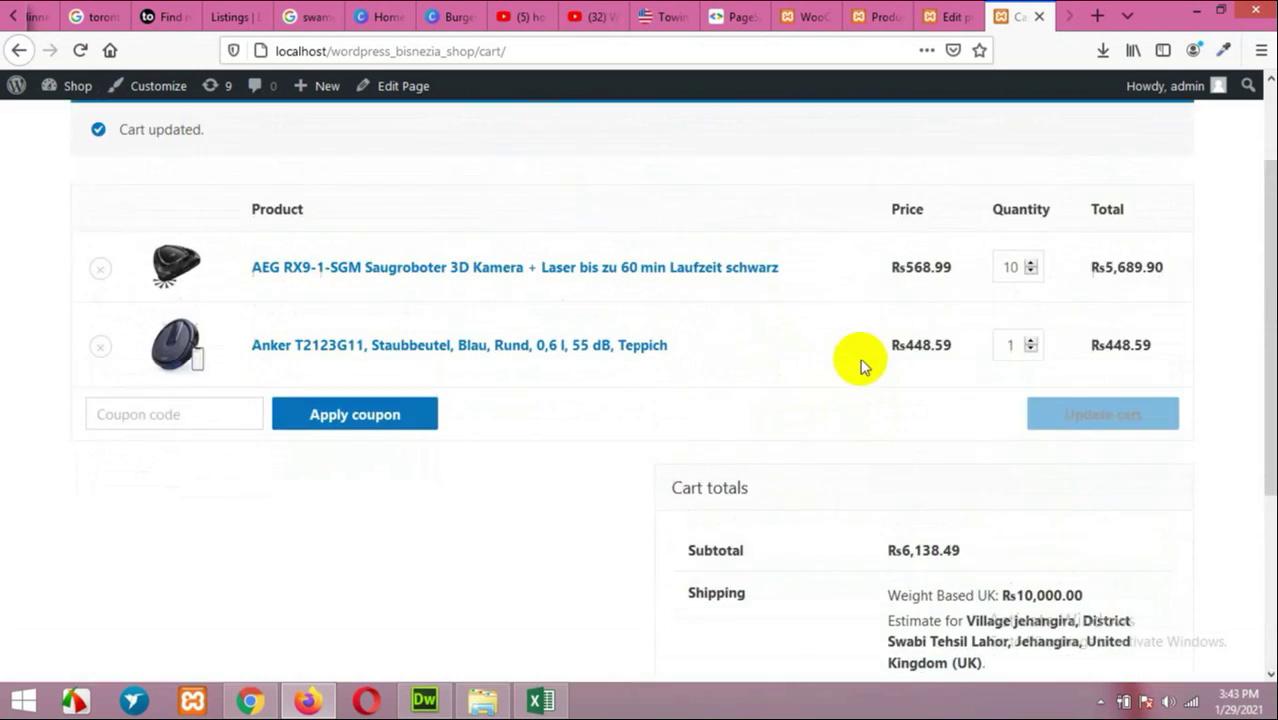
pyautogui.scroll(-5, 936, 515)
pyautogui.scroll(6, 850, 368)
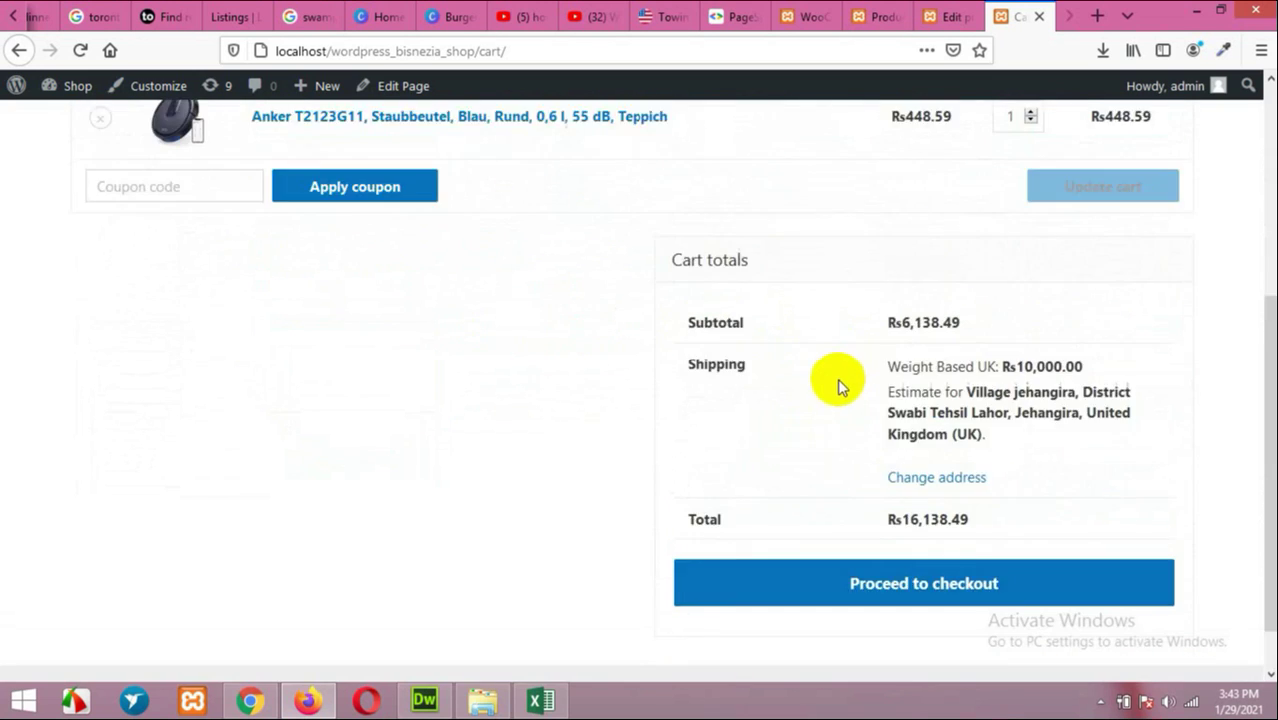
# Return from the Weight Based UK settings to the shipping zones list via the Shipping Zones breadcrumb.
pyautogui.click(833, 11)
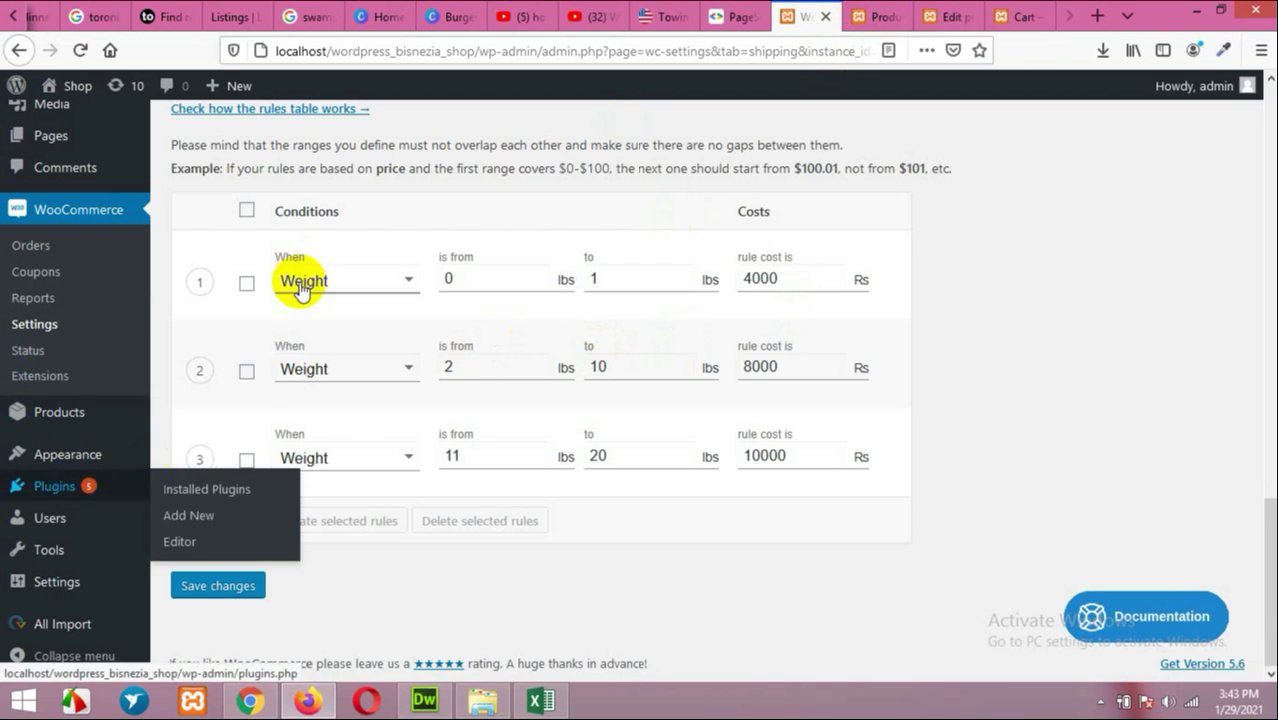
pyautogui.scroll(3, 290, 270)
pyautogui.scroll(2, 243, 252)
pyautogui.scroll(3, 237, 252)
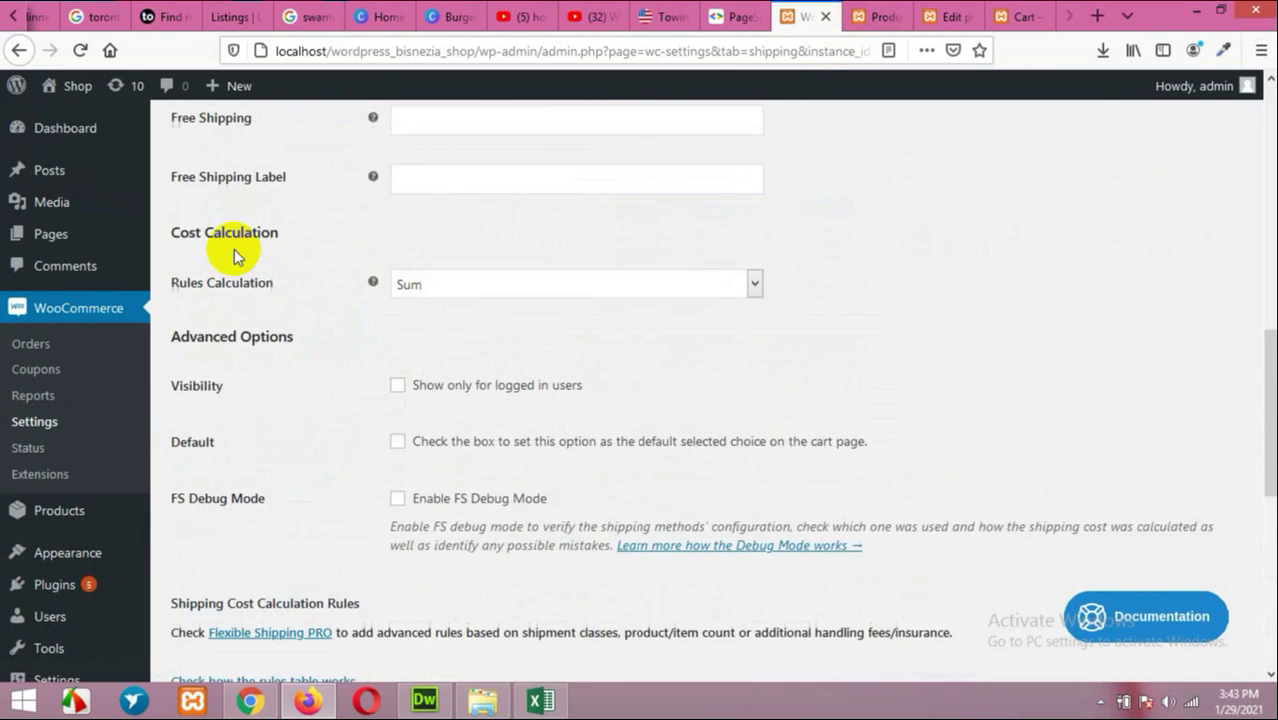
pyautogui.scroll(5, 237, 252)
pyautogui.scroll(2, 236, 255)
pyautogui.click(240, 272)
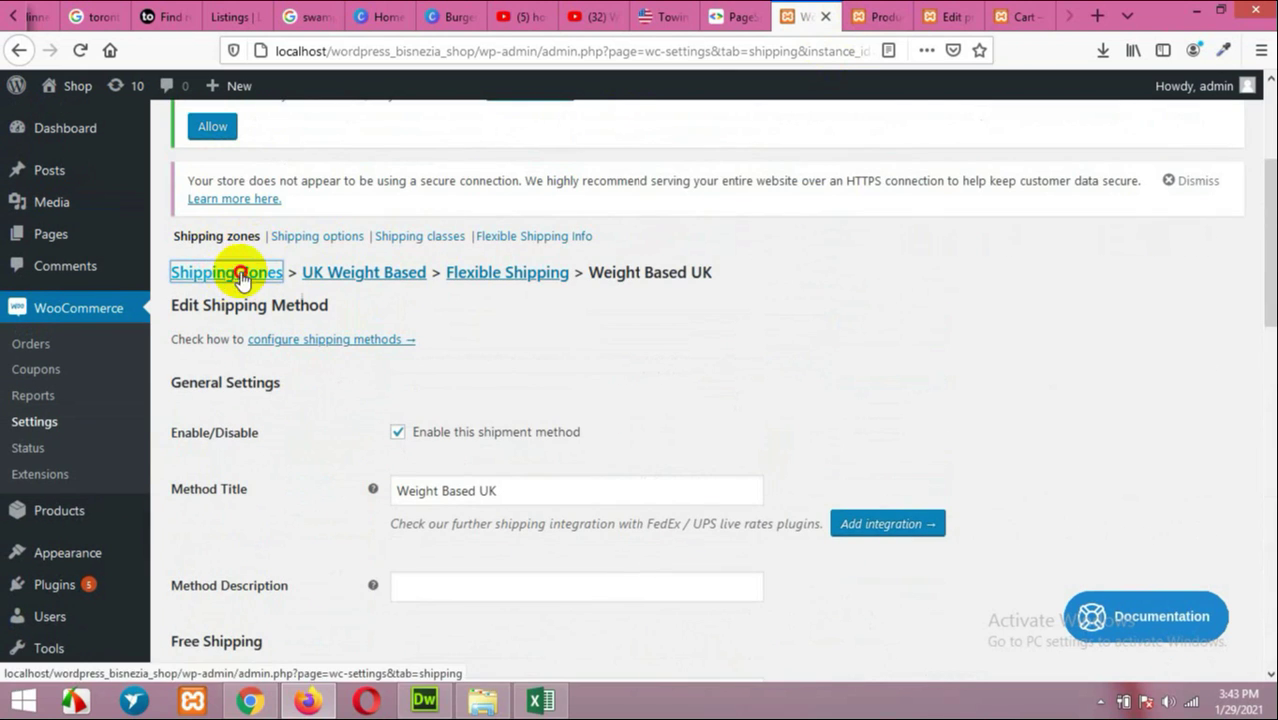
pyautogui.scroll(-4, 733, 395)
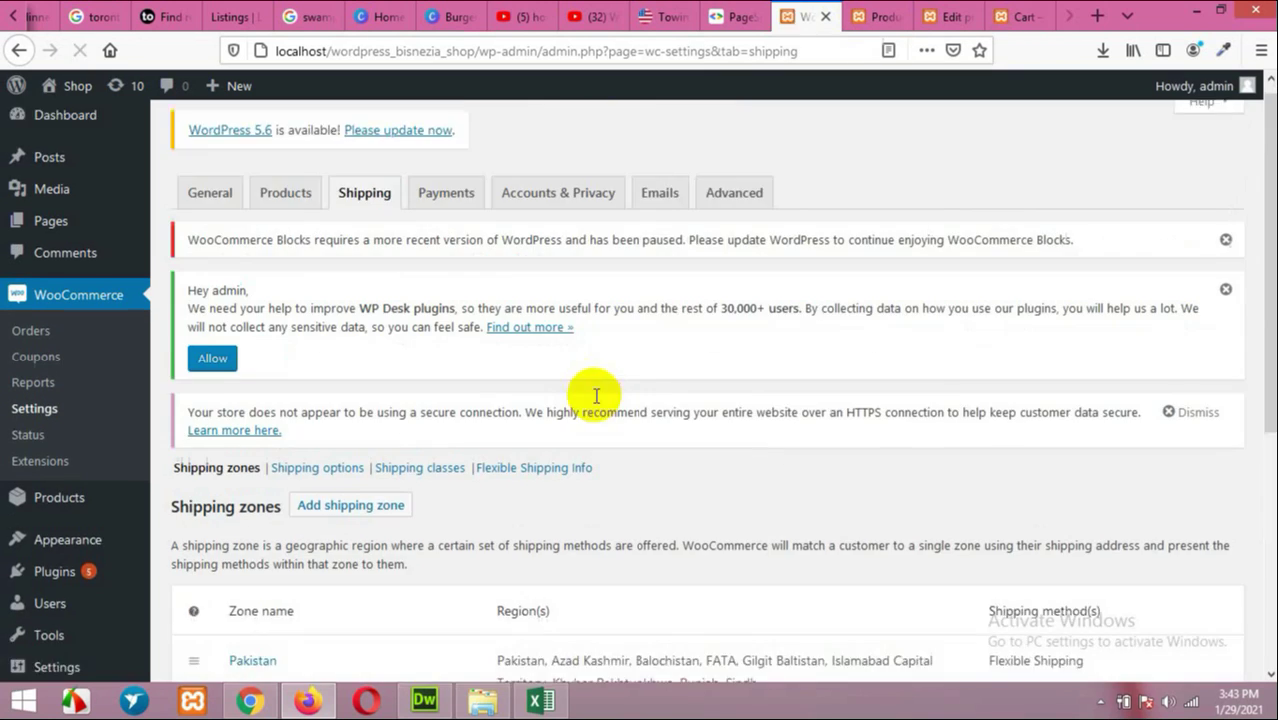
pyautogui.scroll(-6, 590, 400)
pyautogui.moveTo(334, 509)
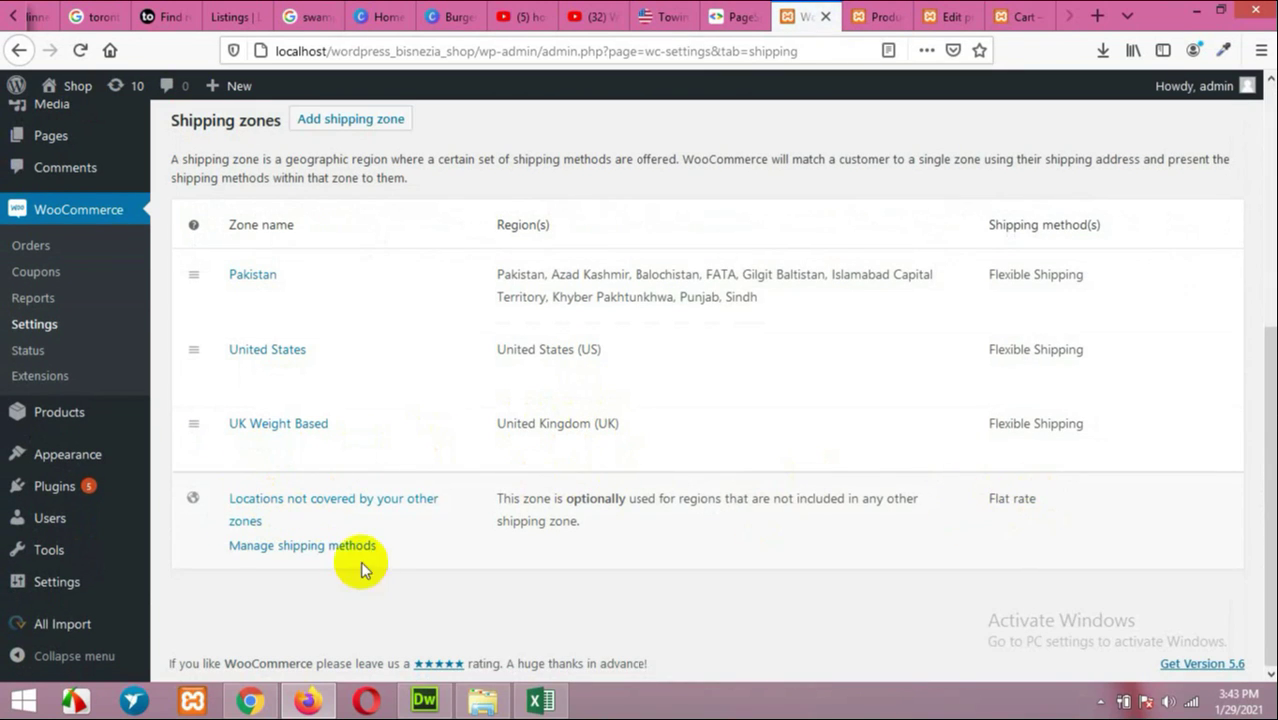
# Change the Flat rate cost for locations not covered by other zones from 200 to 5000.
pyautogui.click(269, 553)
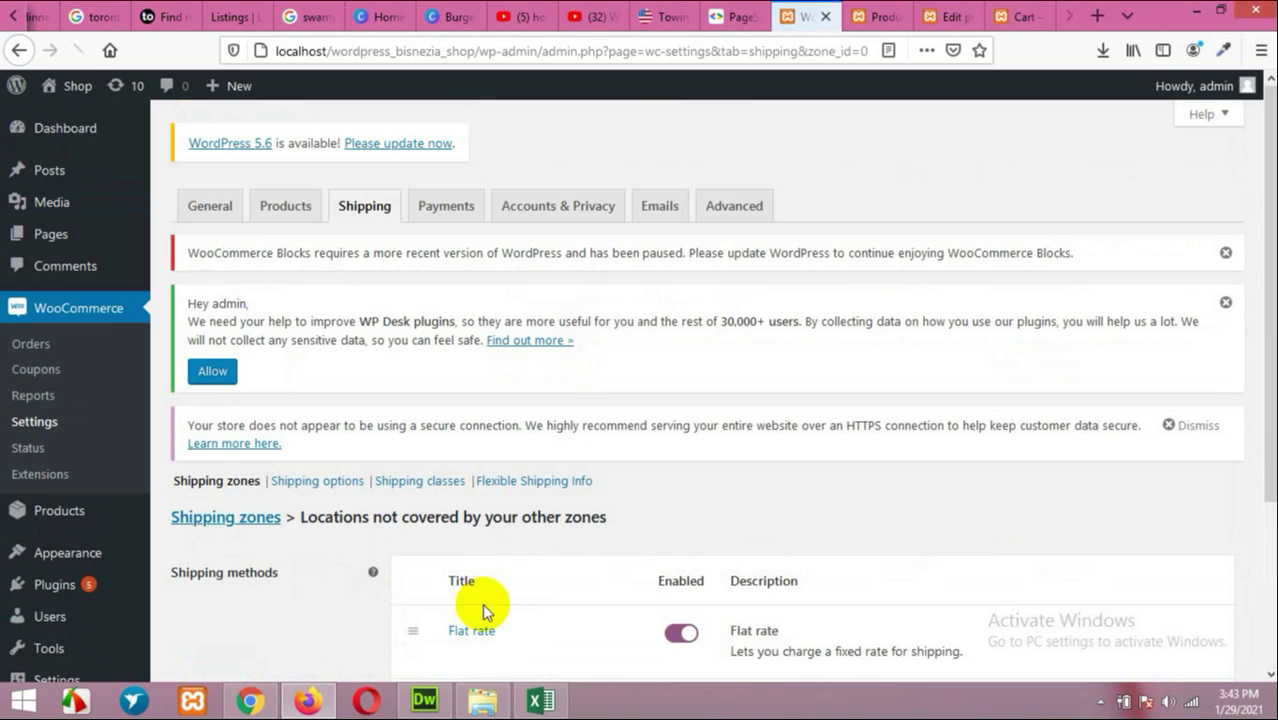
pyautogui.scroll(-3, 493, 600)
pyautogui.moveTo(472, 630)
pyautogui.click(456, 433)
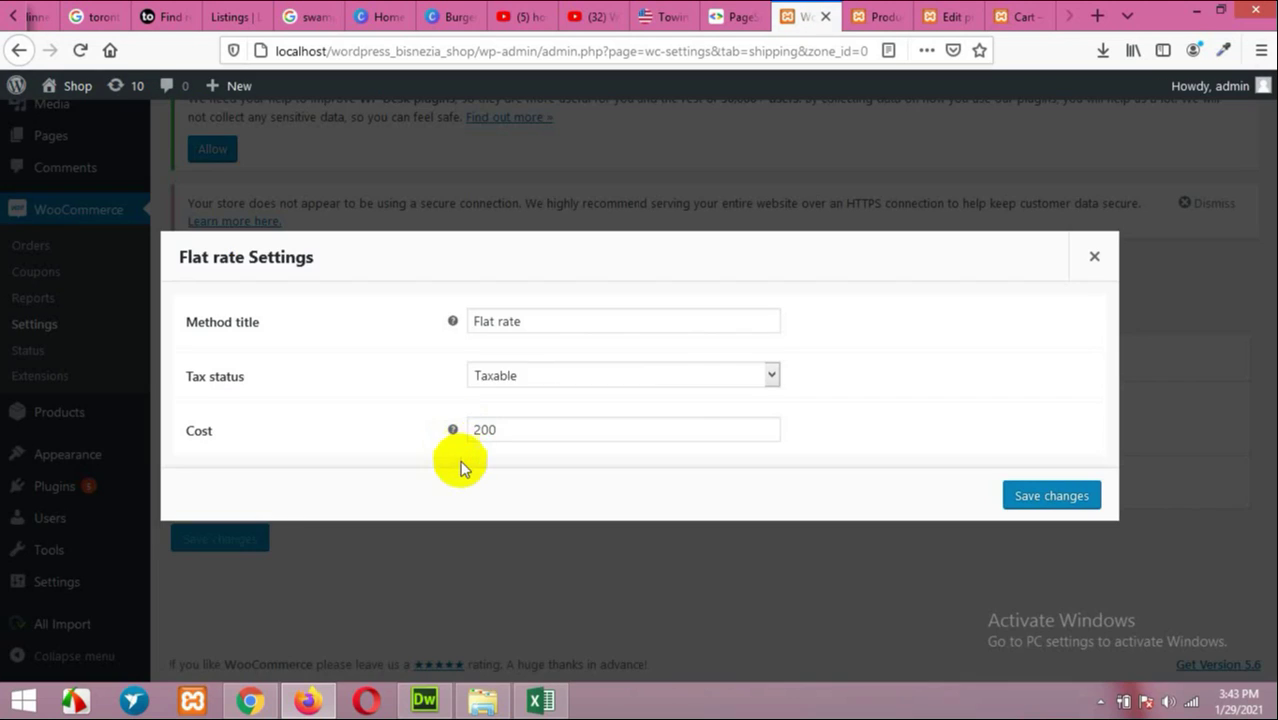
pyautogui.click(481, 430)
pyautogui.write('5000')
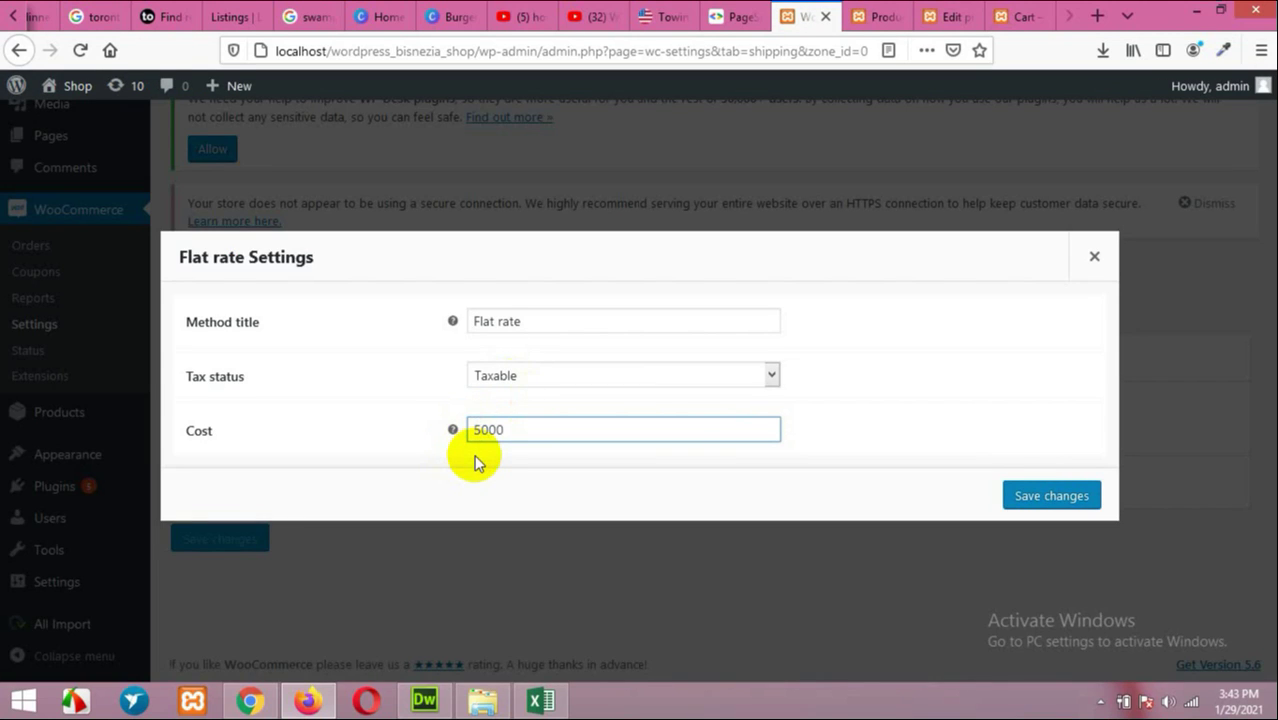
pyautogui.click(1051, 496)
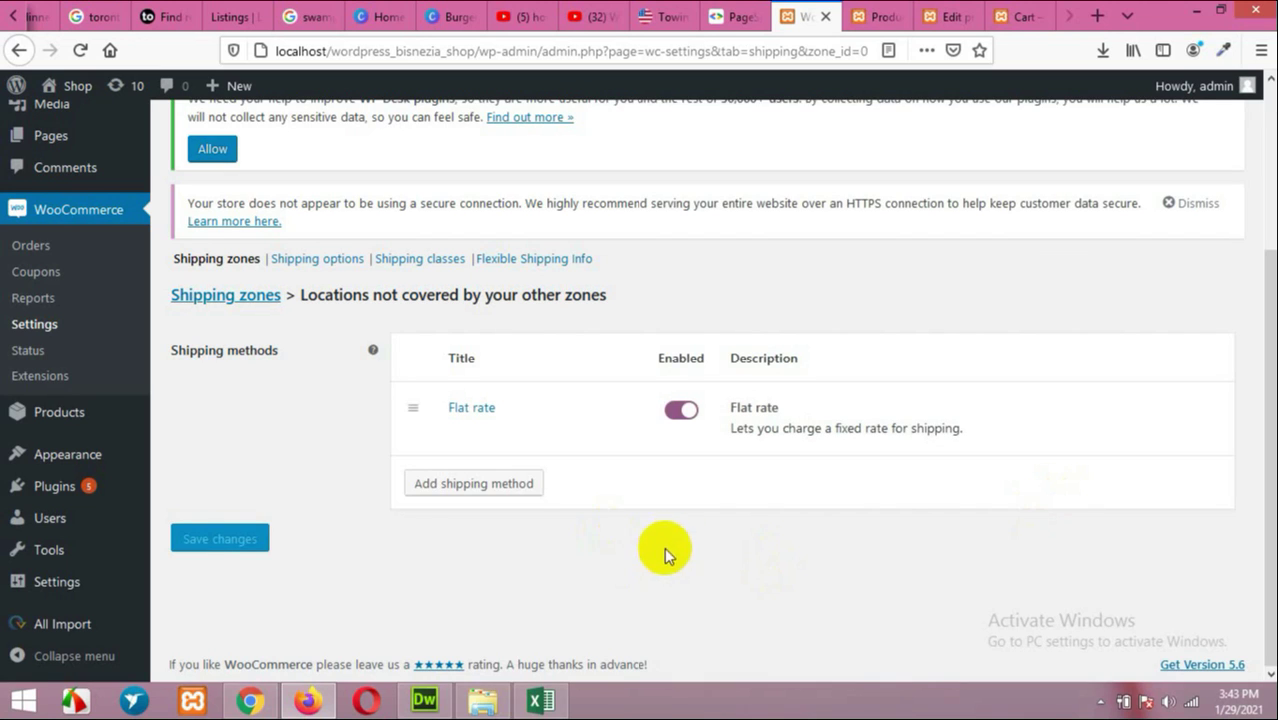
# On the cart page, reveal the shipping address fields with Change address.
pyautogui.click(1010, 16)
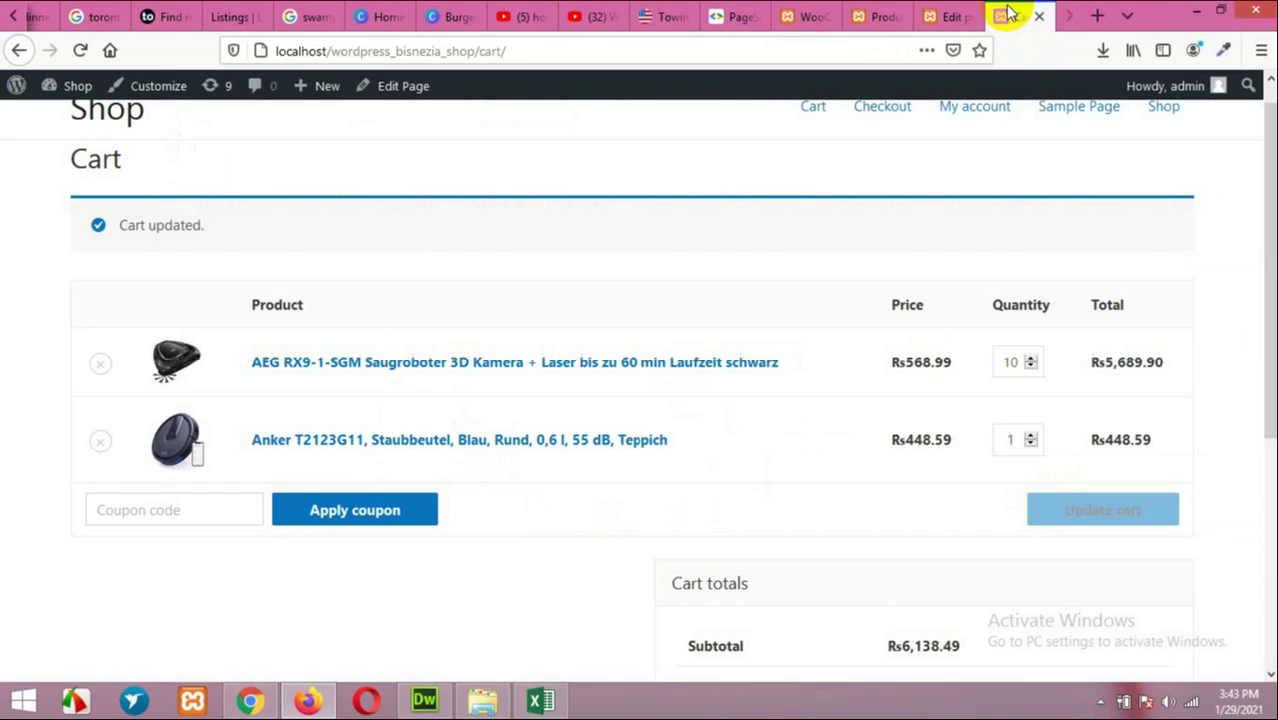
pyautogui.scroll(-1, 953, 443)
pyautogui.scroll(-3, 955, 450)
pyautogui.scroll(-3, 960, 490)
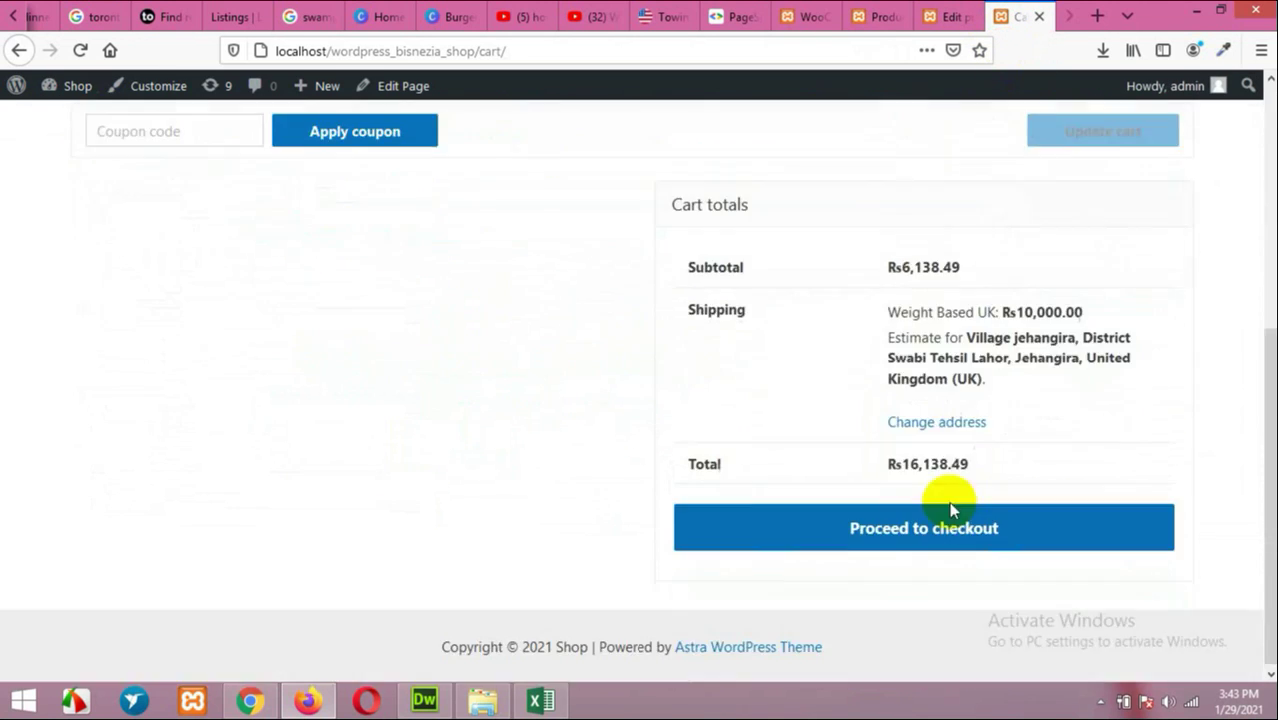
pyautogui.click(936, 419)
# Set the cart shipping country to Indonesia and confirm the Rs5,000.00 flat rate applies.
pyautogui.click(937, 455)
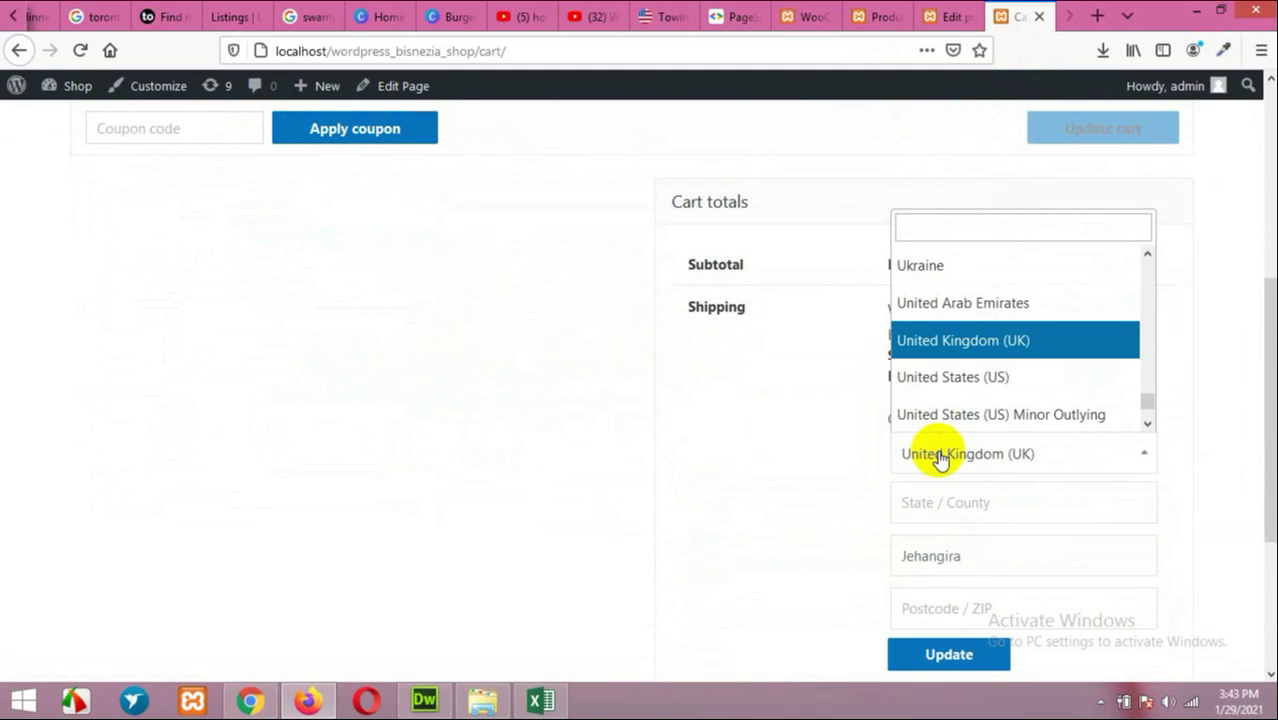
pyautogui.write('n')
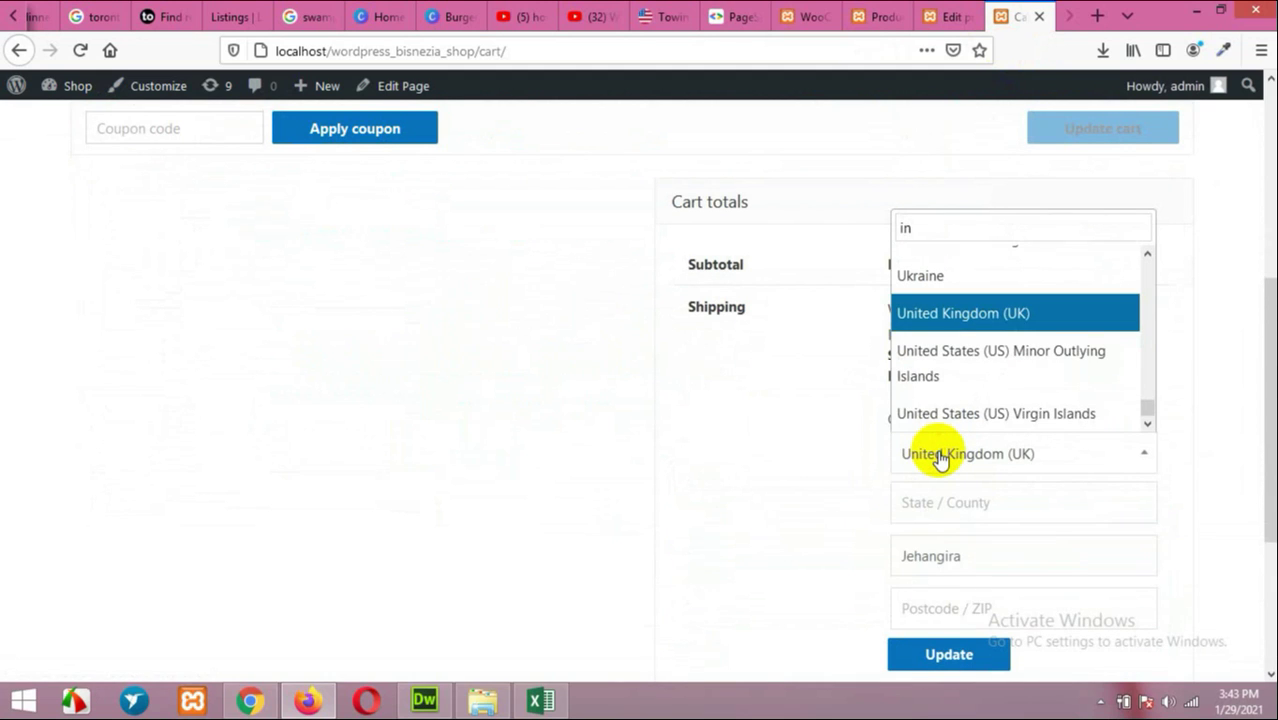
pyautogui.write('do')
pyautogui.click(961, 415)
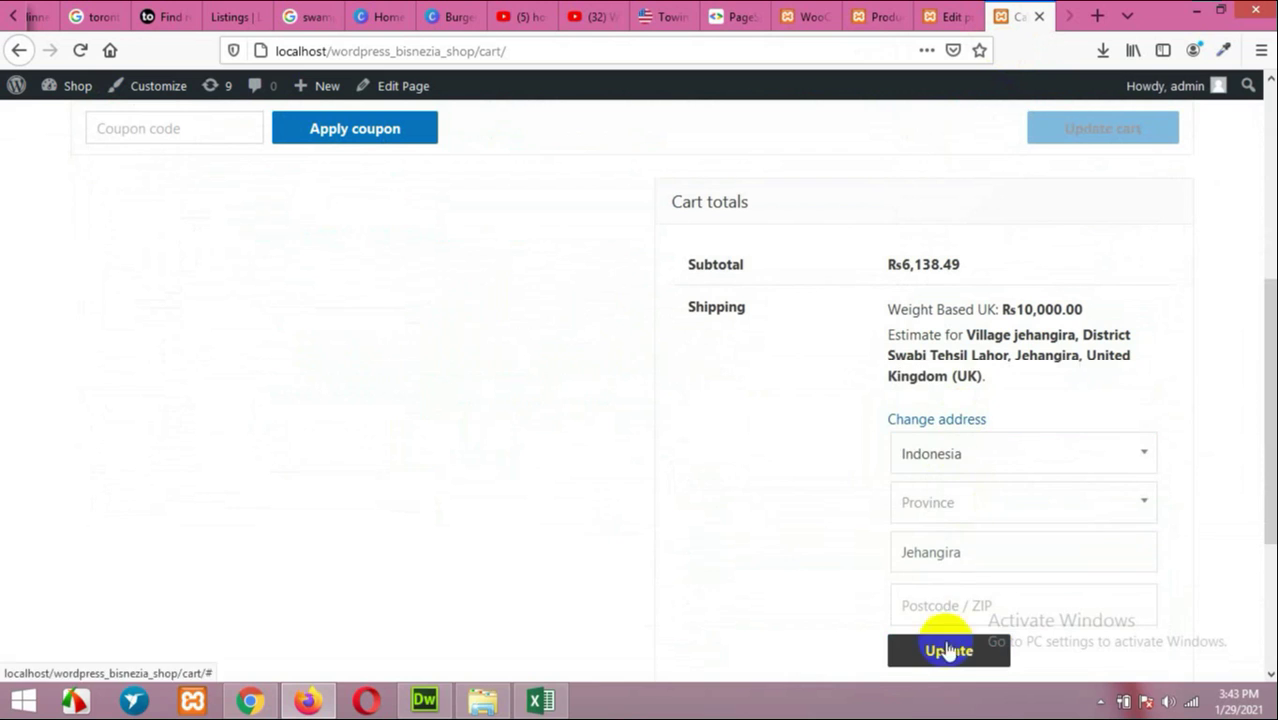
pyautogui.click(950, 652)
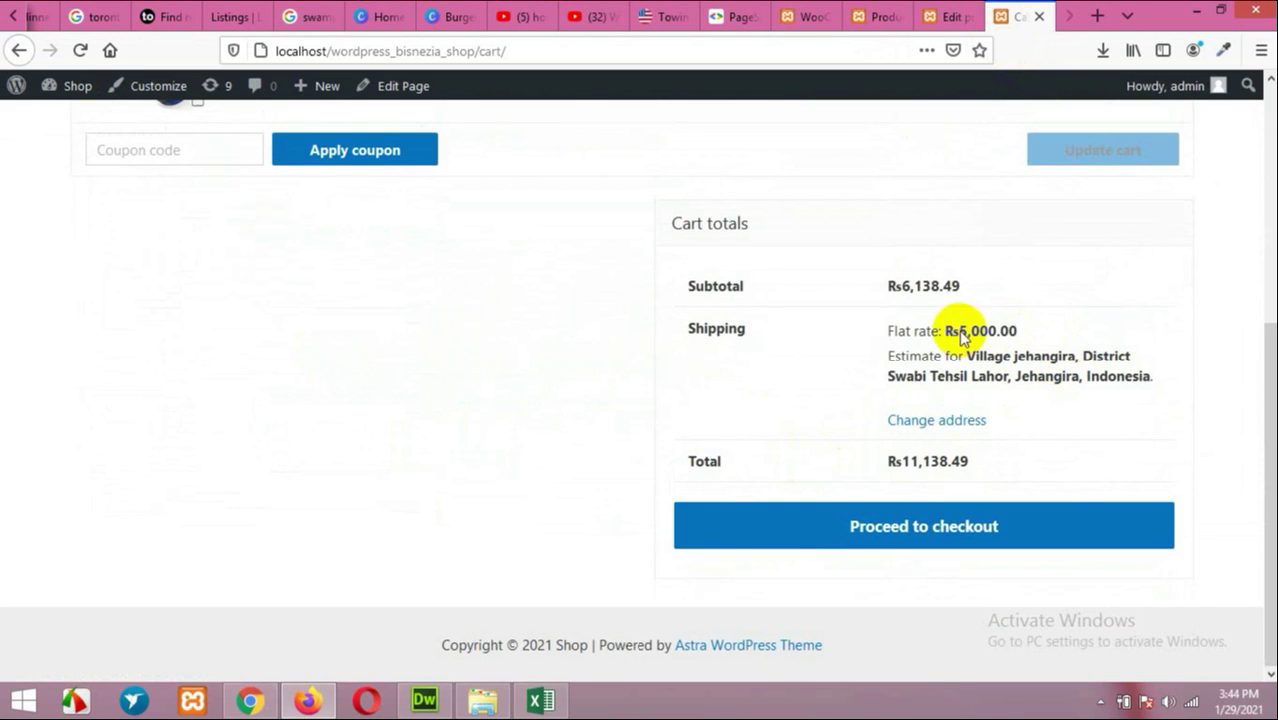
pyautogui.moveTo(960, 330); pyautogui.dragTo(1018, 331)
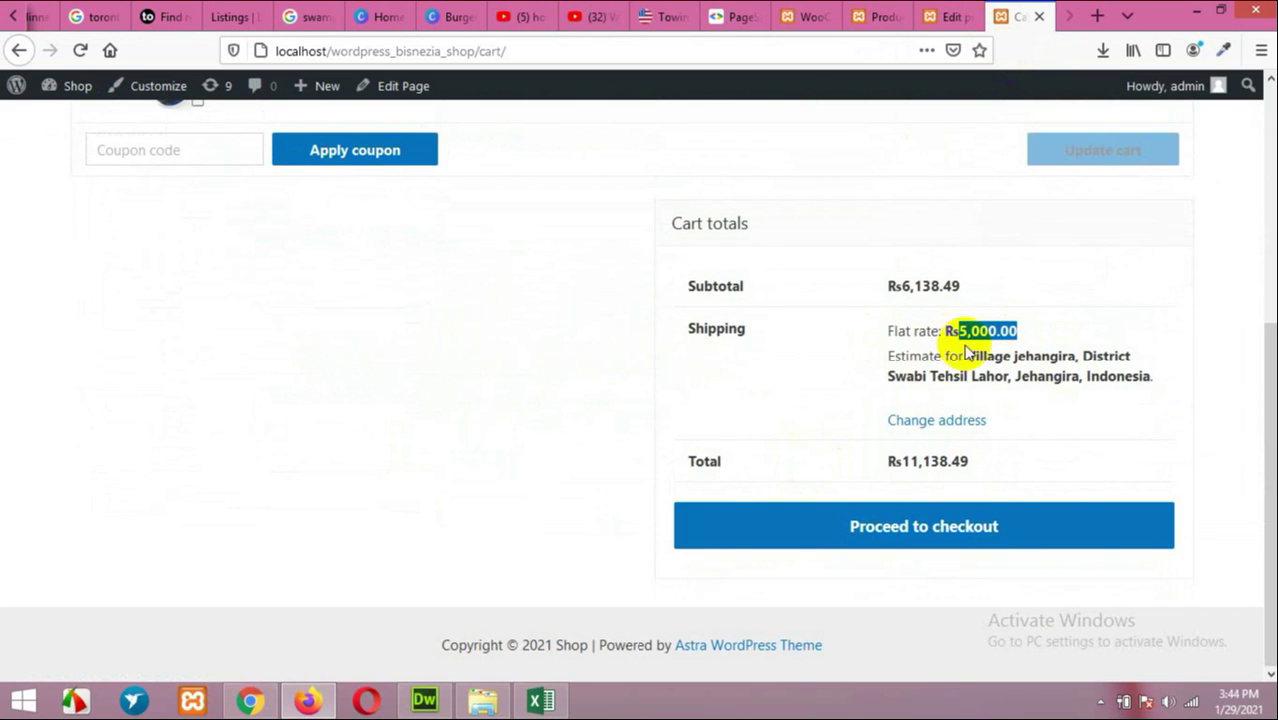
# Switch back to the WooCommerce settings tab showing the uncovered-locations zone's Flat rate.
pyautogui.click(805, 16)
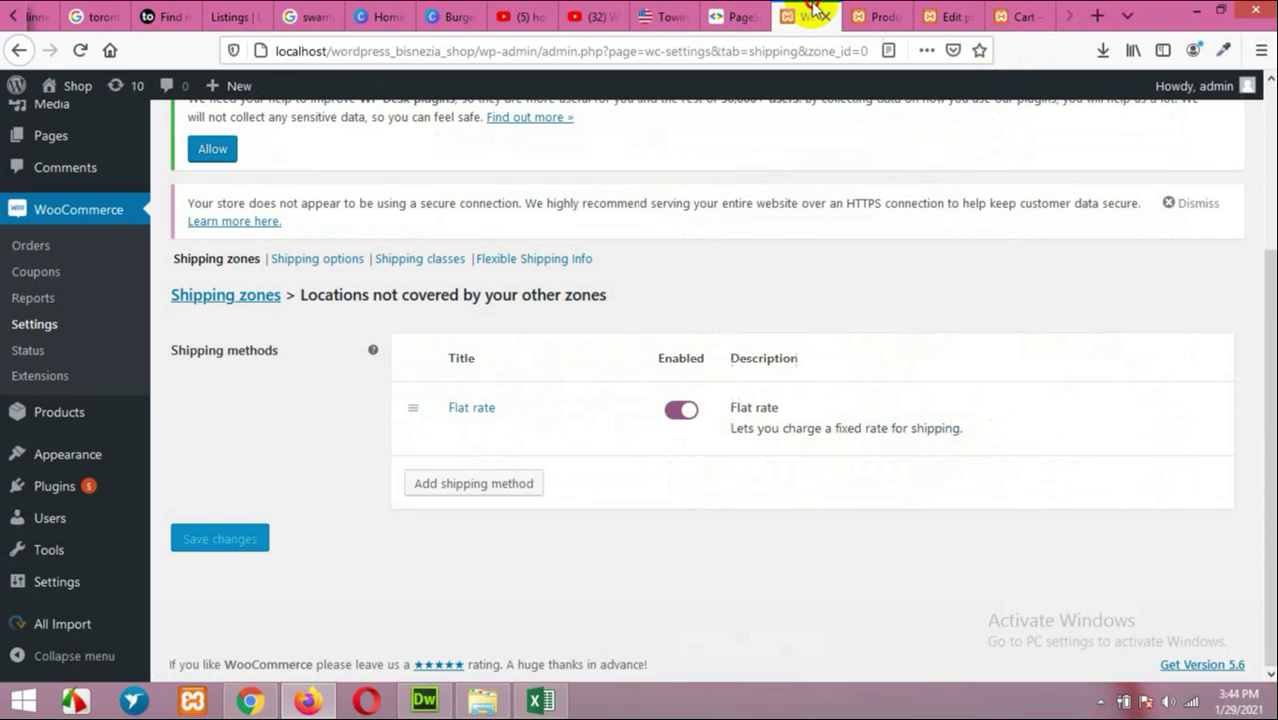